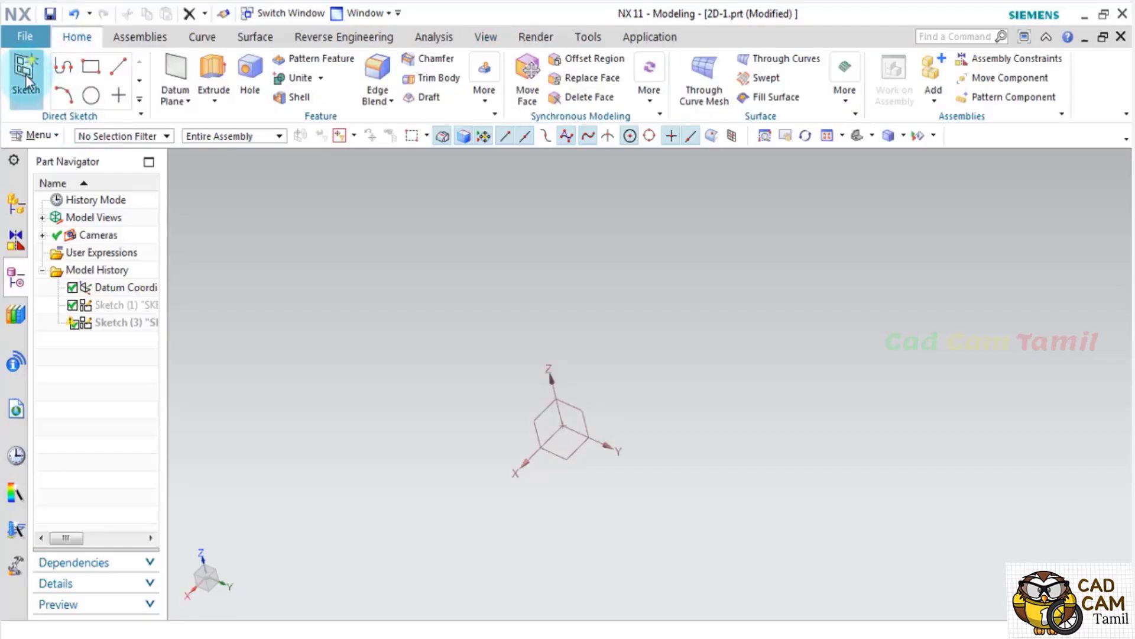
Create a new sketch on the YZ datum plane
click(26, 76)
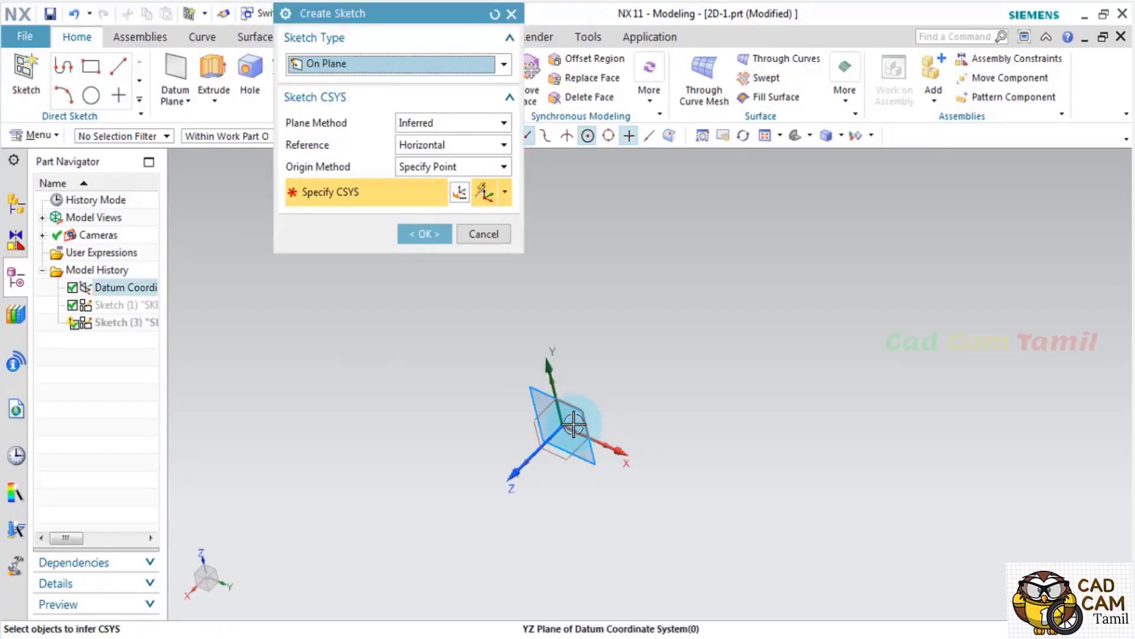
click(591, 421)
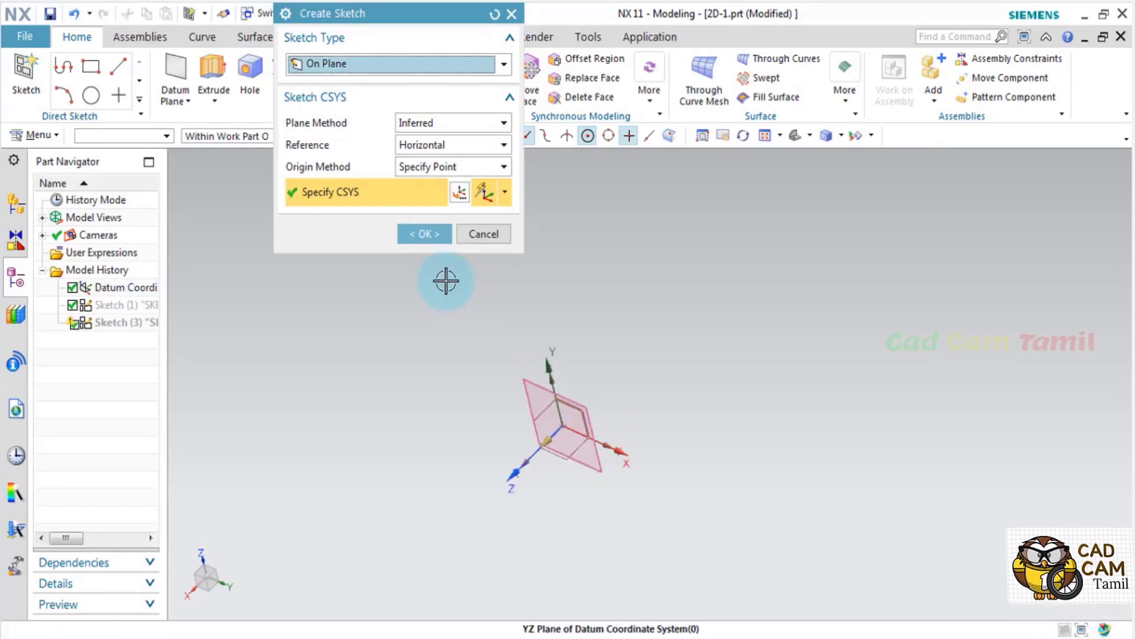
click(445, 236)
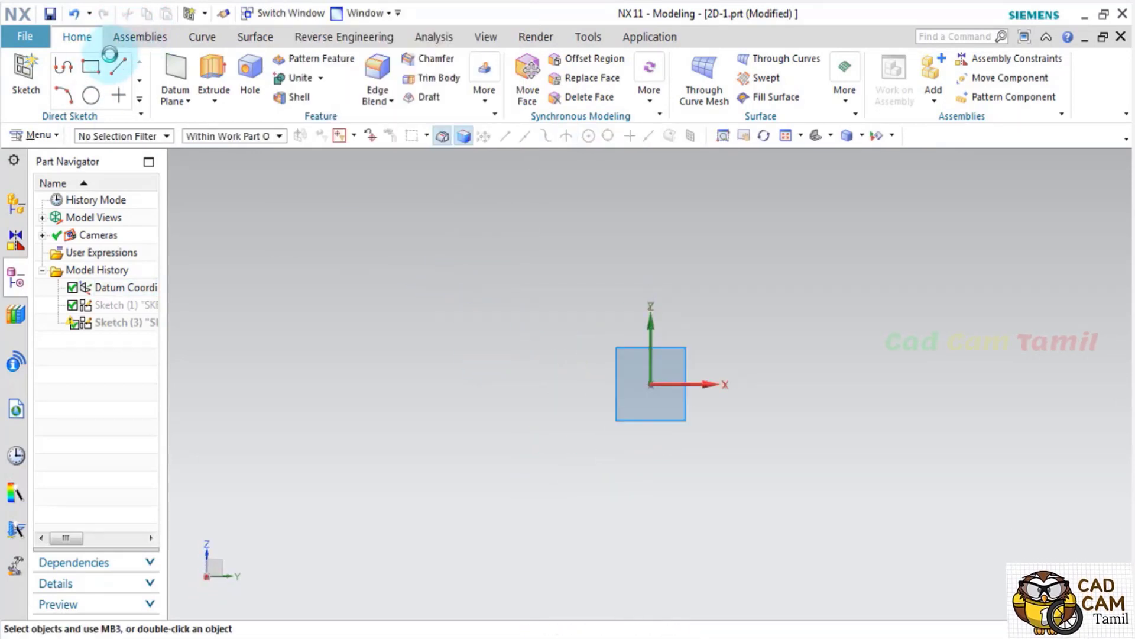
Draw a 50 mm vertical line and a 50 mm horizontal line from the origin
click(157, 77)
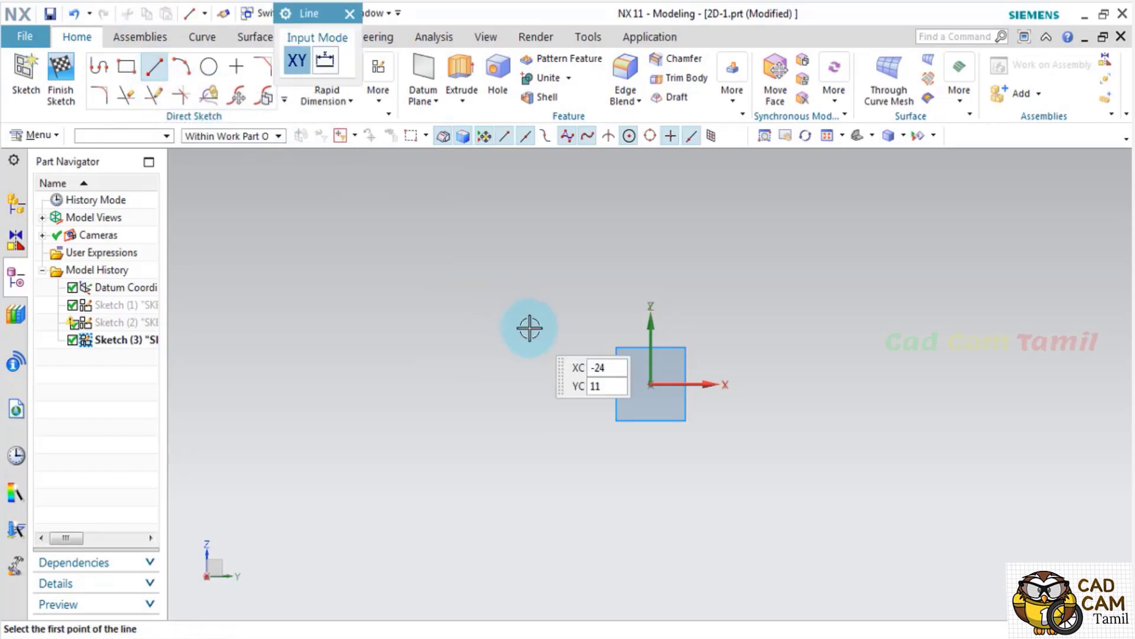
click(650, 384)
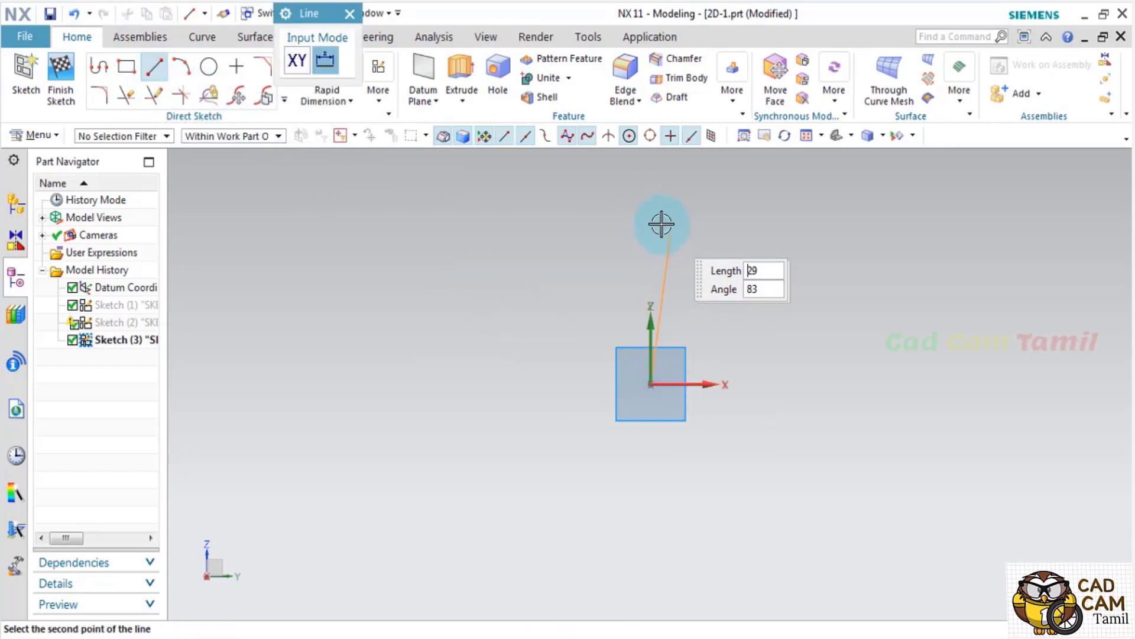
text(50)
key(Tab)
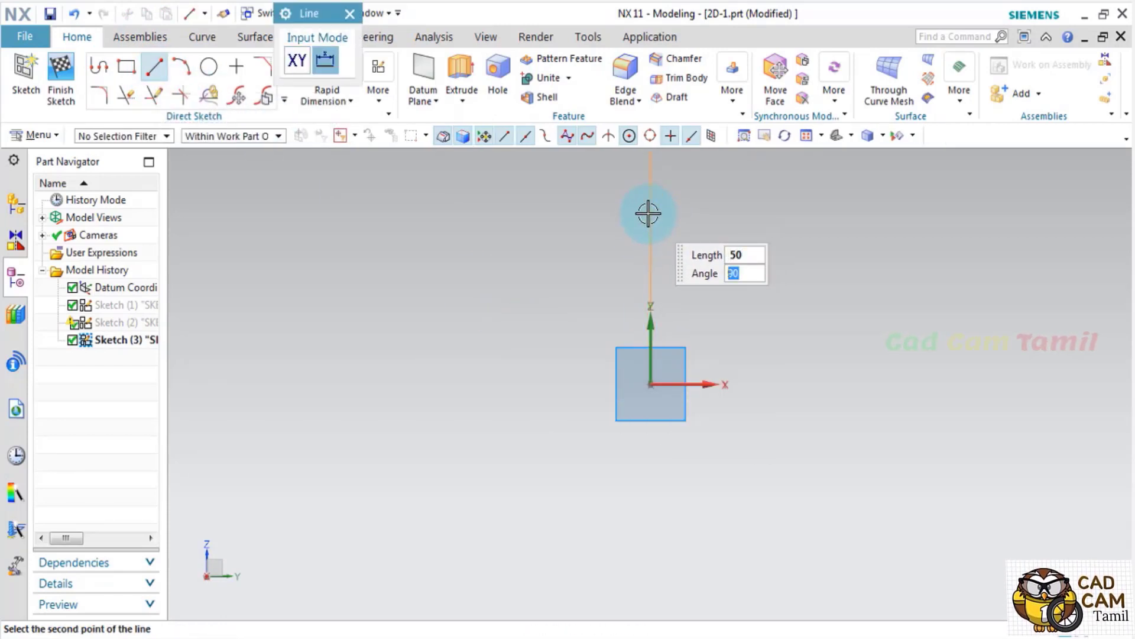
key(Return)
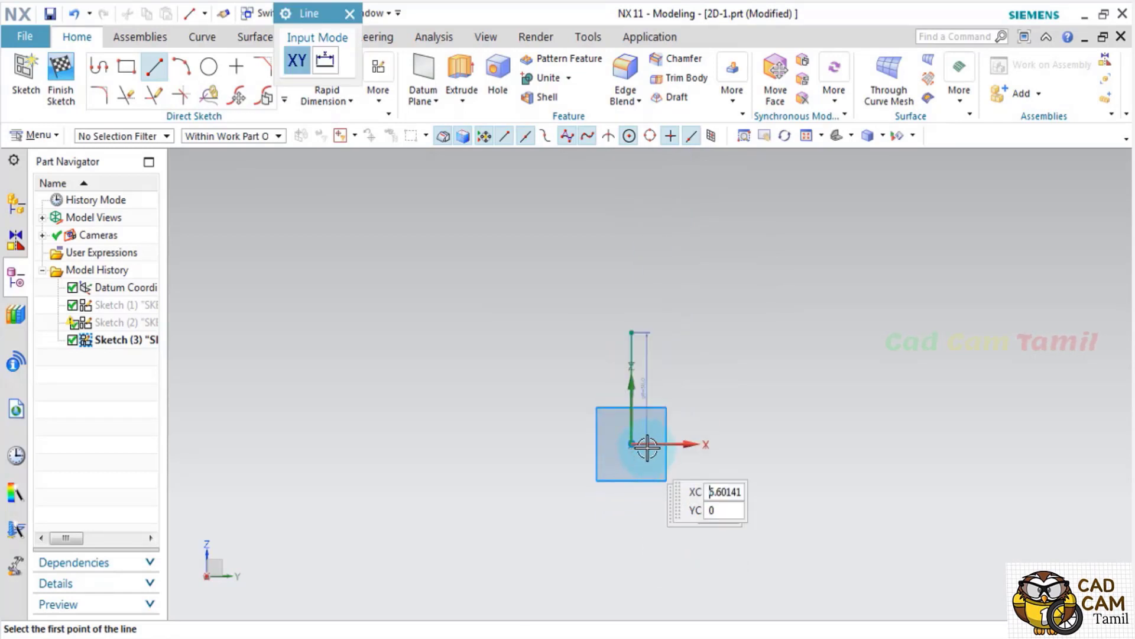
click(633, 445)
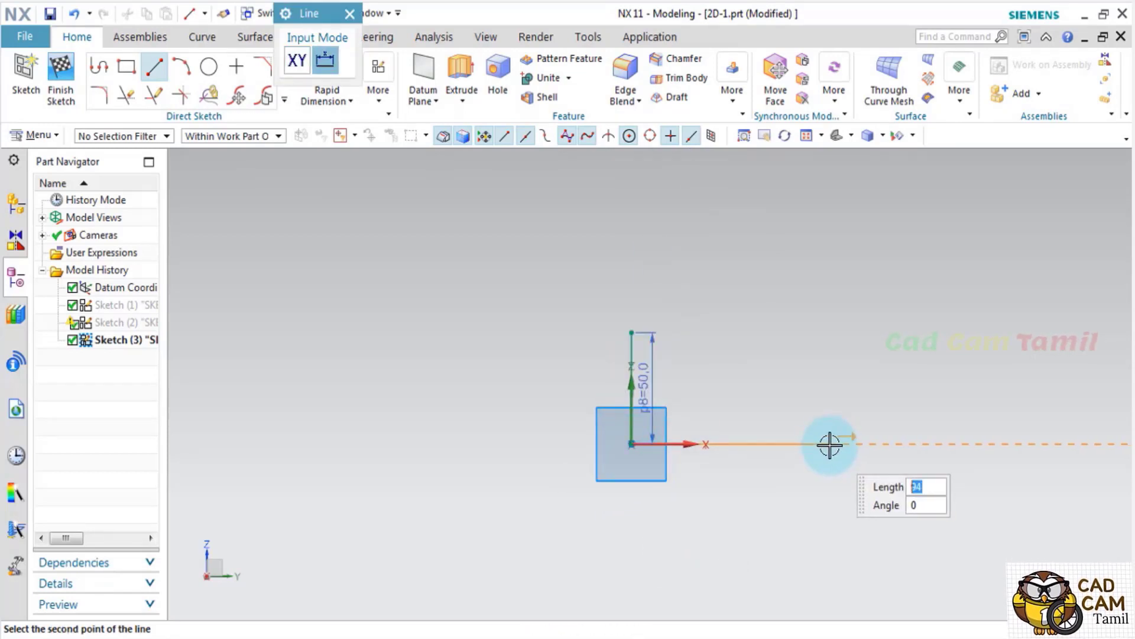
text(50)
key(Return)
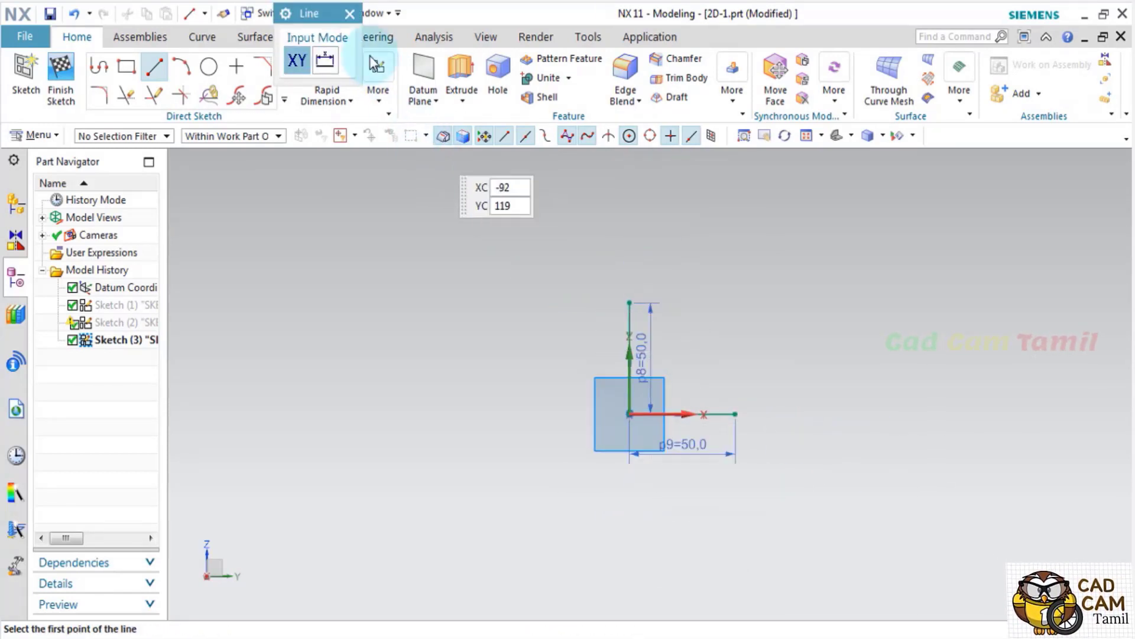
key(Escape)
drag(686, 443, 707, 444)
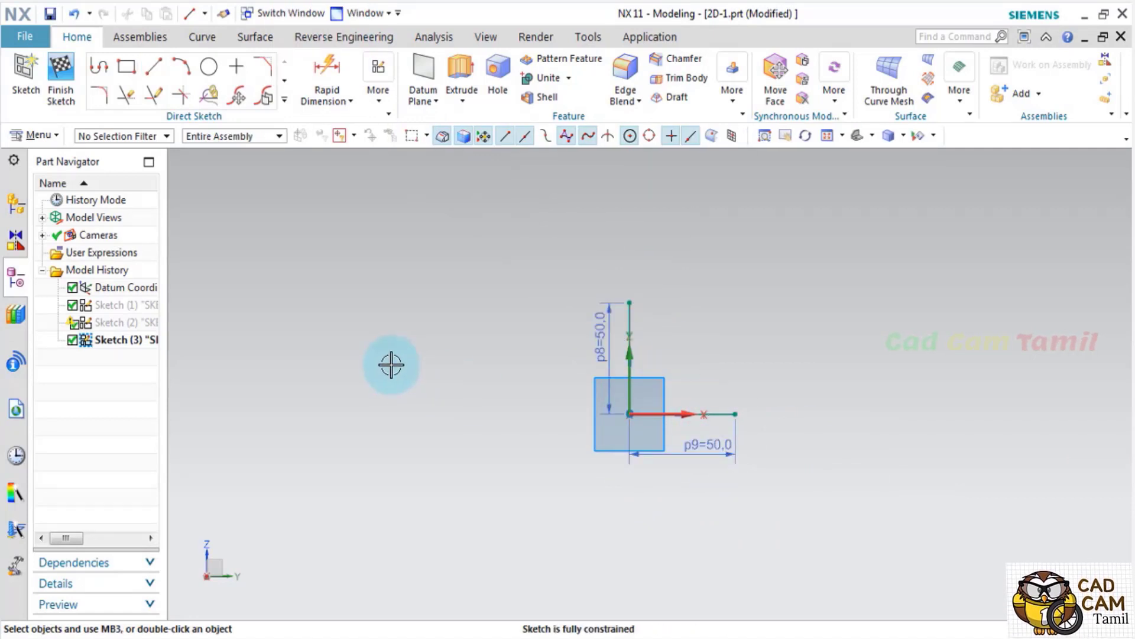
Fillet the vertical and horizontal 50 mm lines with radius 20
key(c)
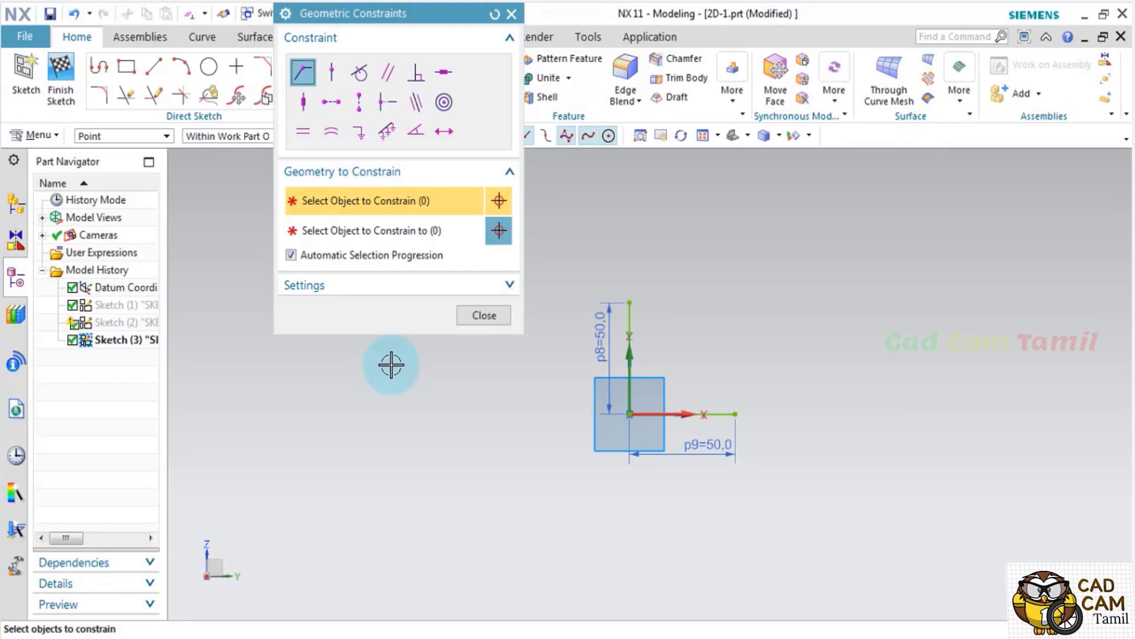
click(508, 321)
scroll(636, 402, up, 4)
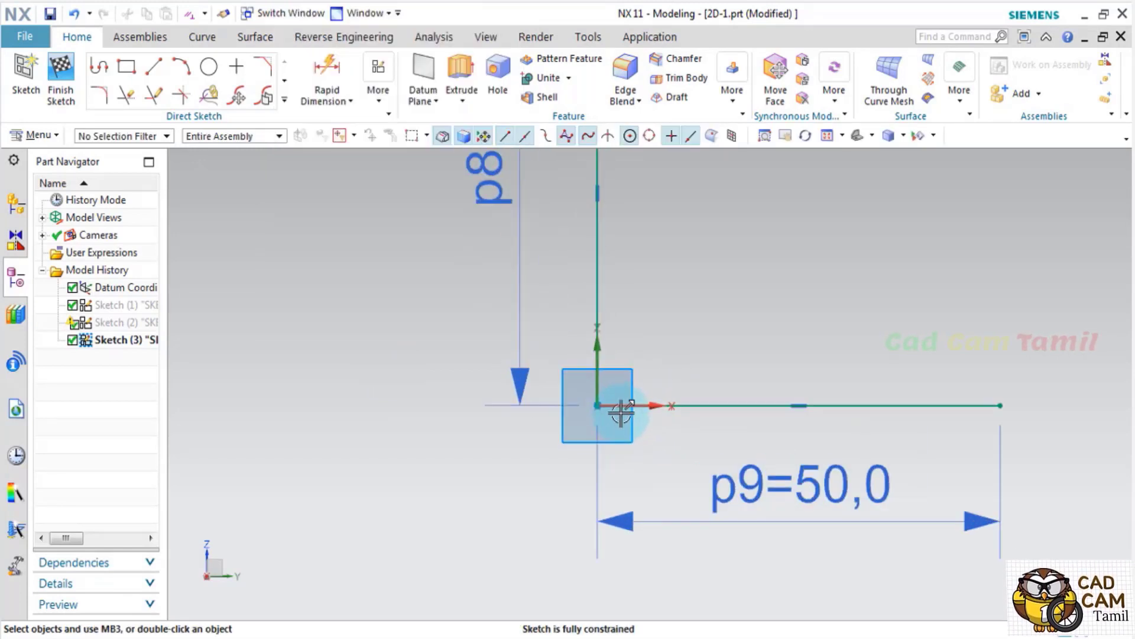
scroll(618, 385, down, 2)
scroll(621, 372, up, 1)
click(100, 95)
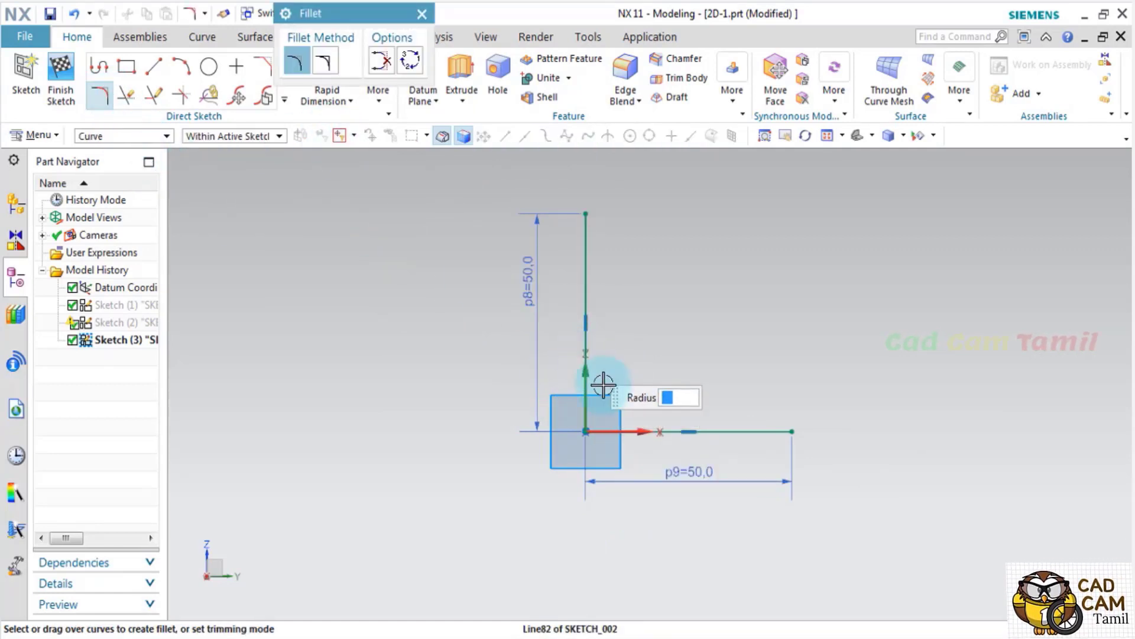
click(600, 384)
click(642, 432)
scroll(613, 402, up, 3)
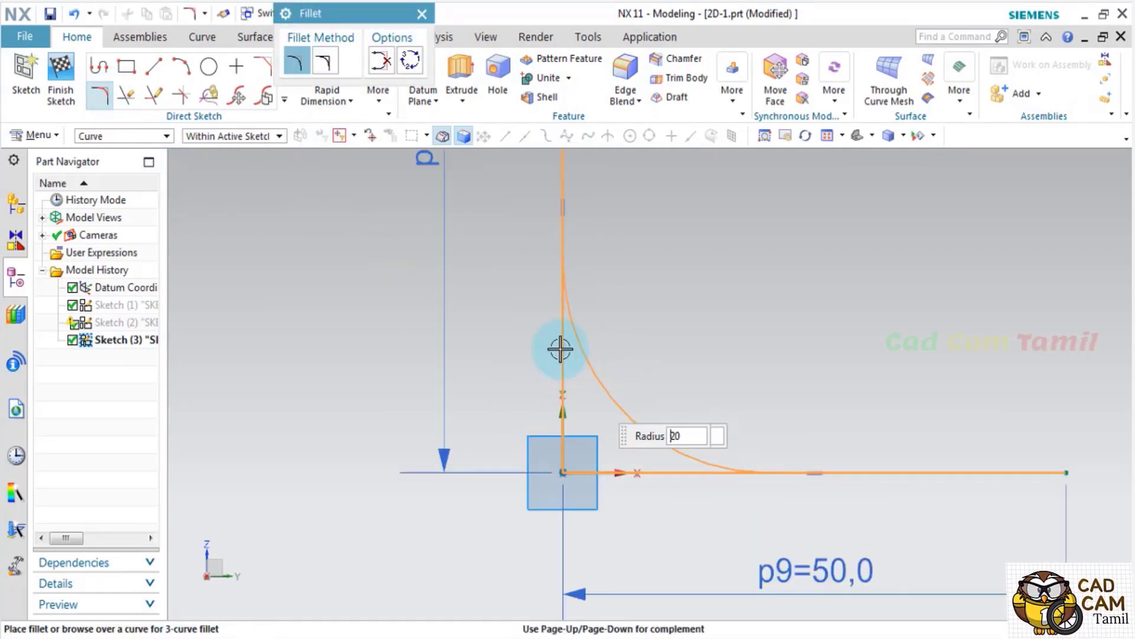
click(591, 365)
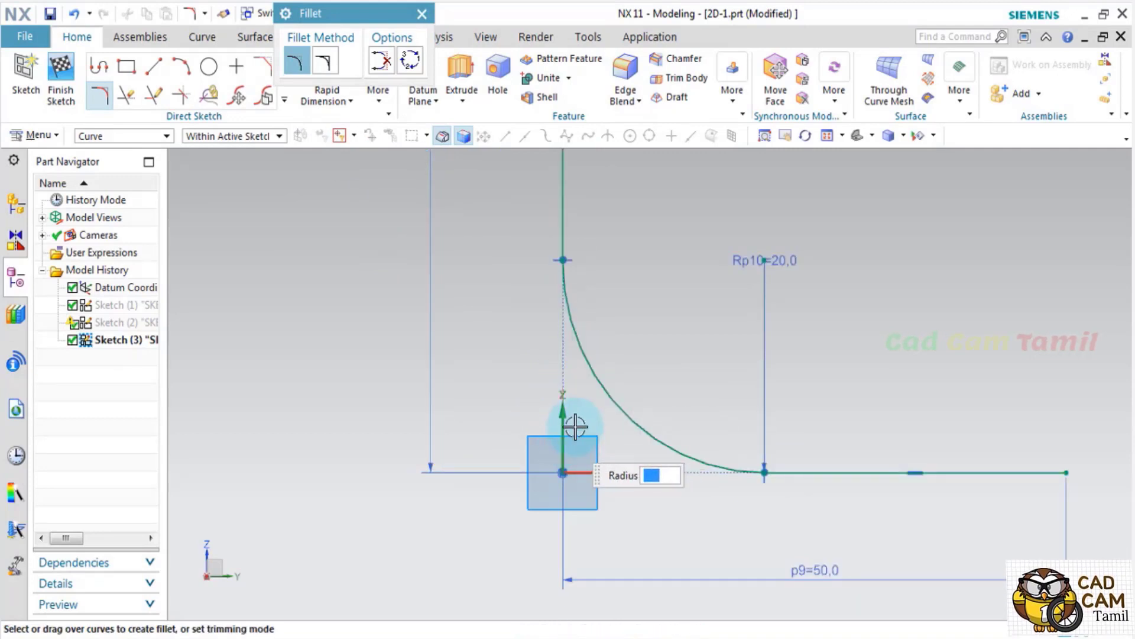
scroll(575, 425, down, 2)
click(422, 14)
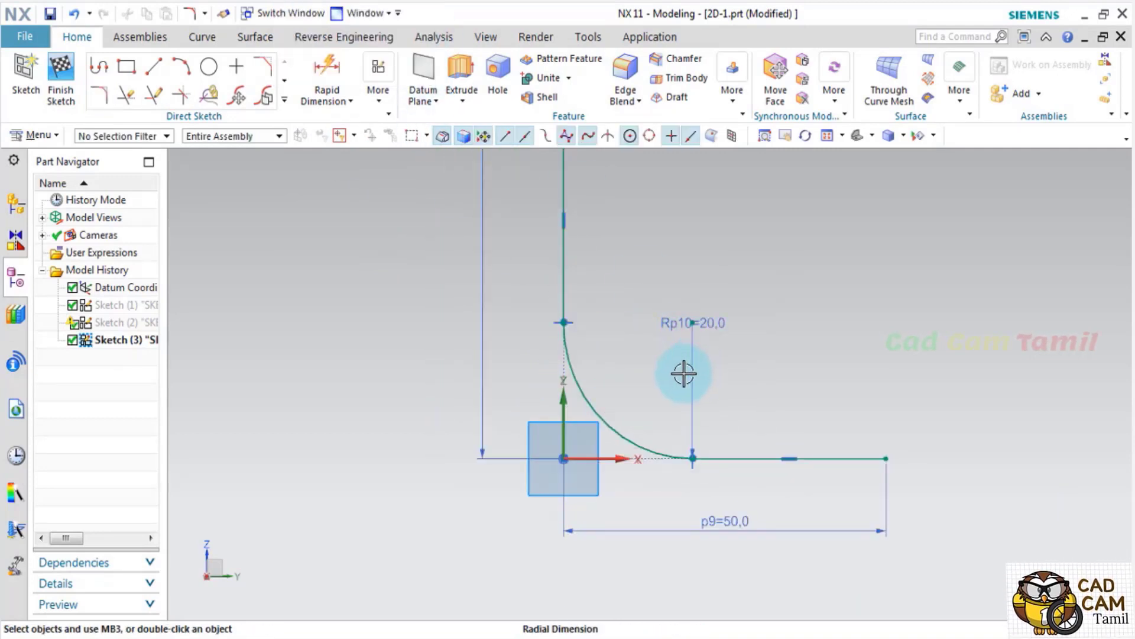
Move the R20 dimension diagonally aside and compare the sketch with the PDF drawing
drag(684, 374, 578, 405)
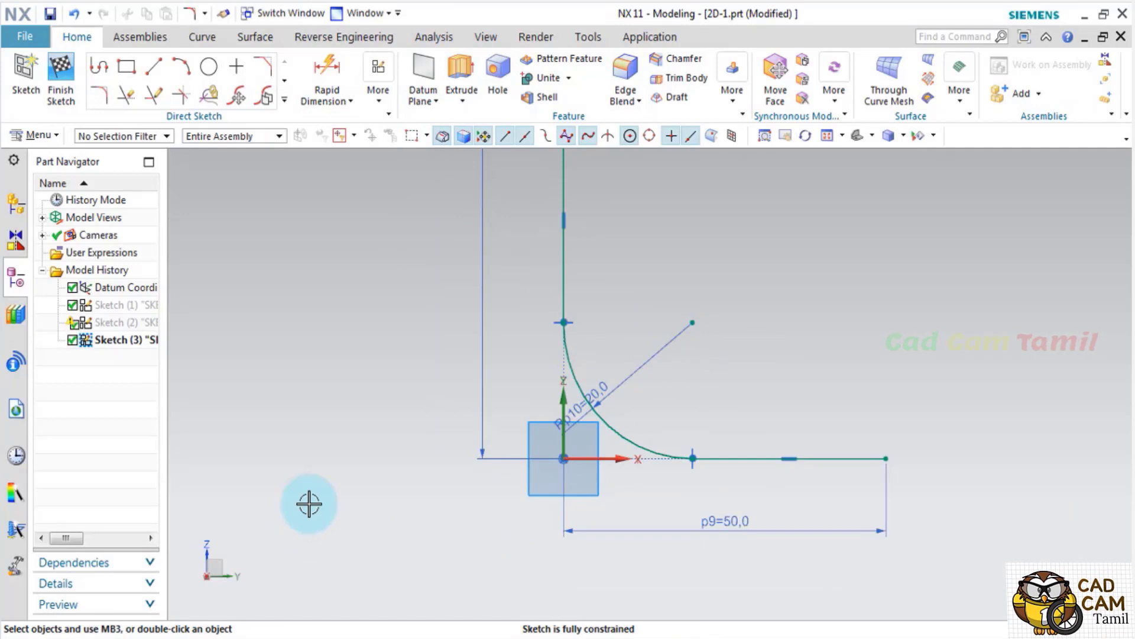
key(c)
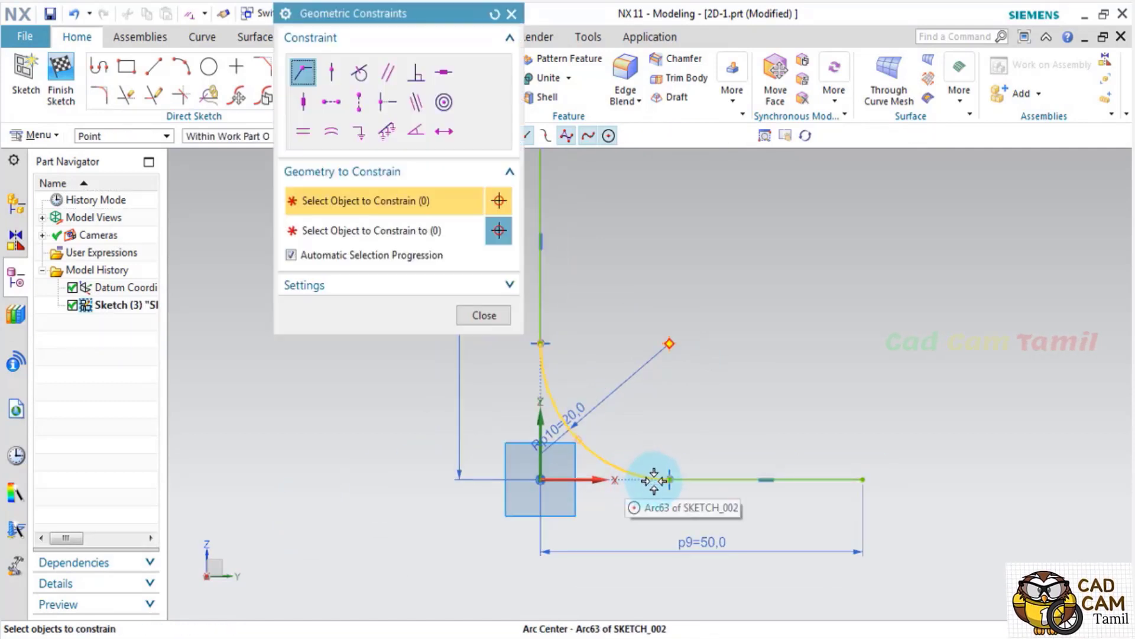
key(Escape)
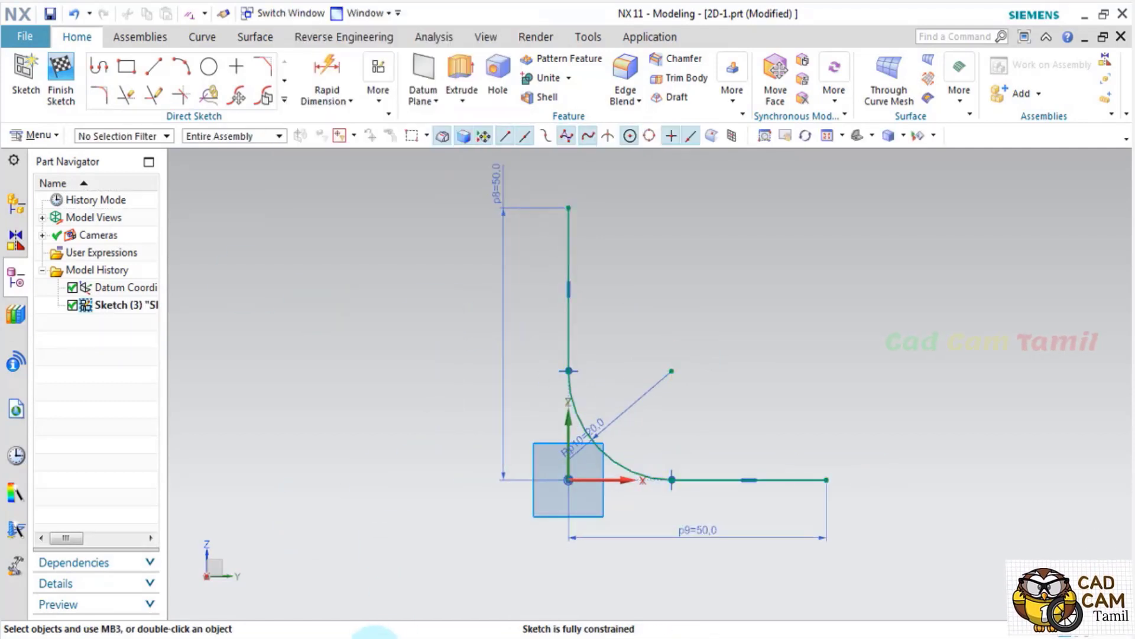
click(337, 637)
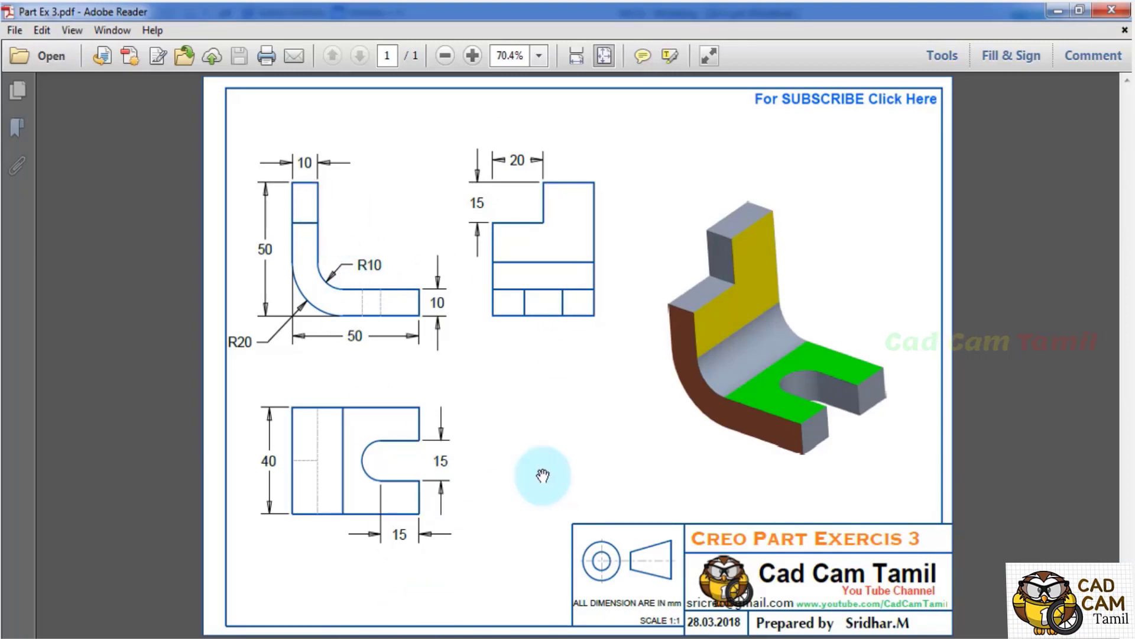
key(alt+Tab)
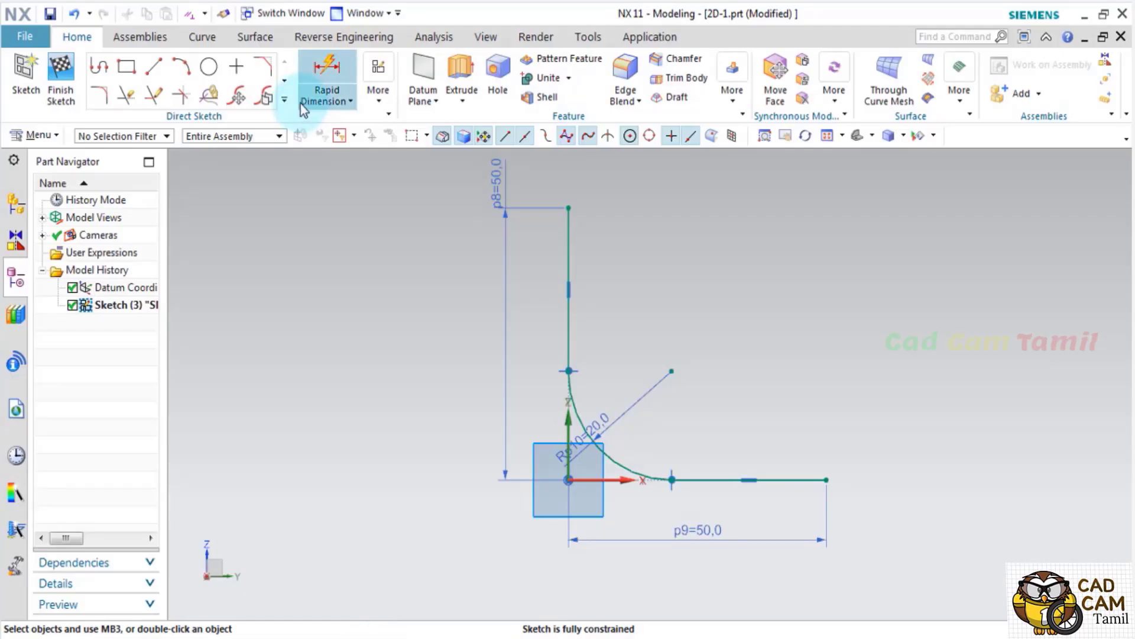
Offset the line-fillet-line chain 10 mm inward, checking the PDF drawing first
click(288, 104)
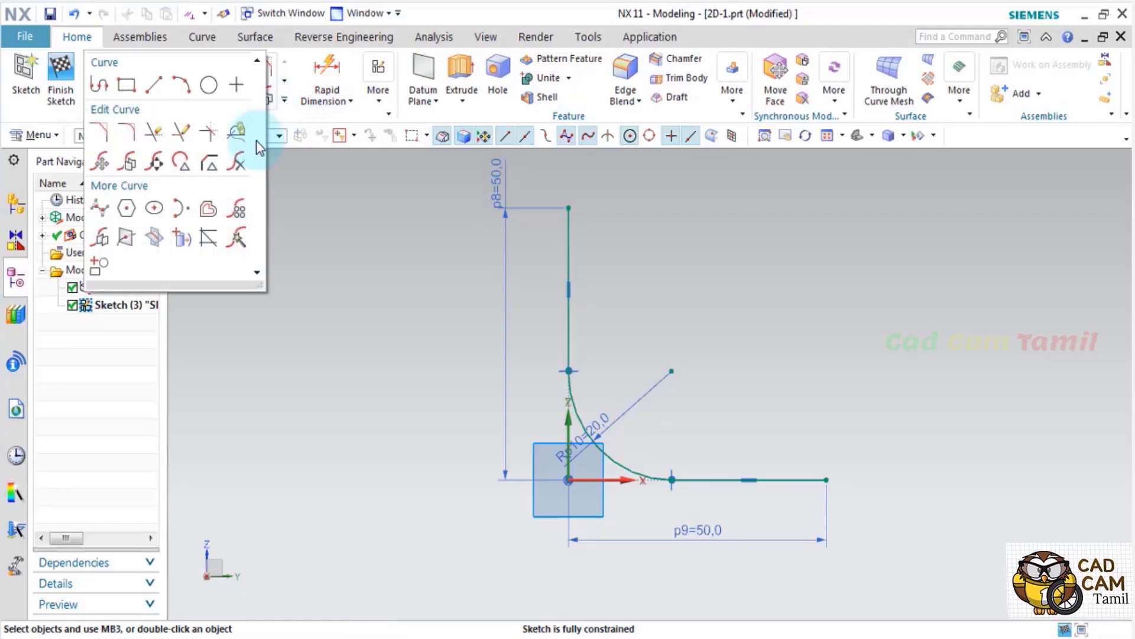
click(208, 210)
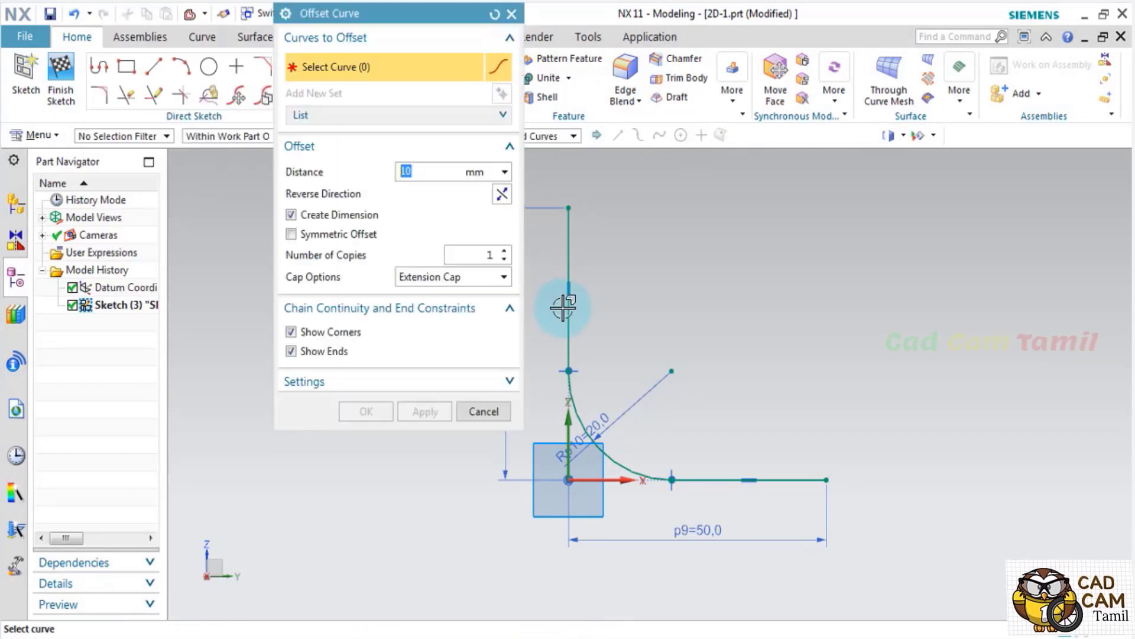
click(566, 272)
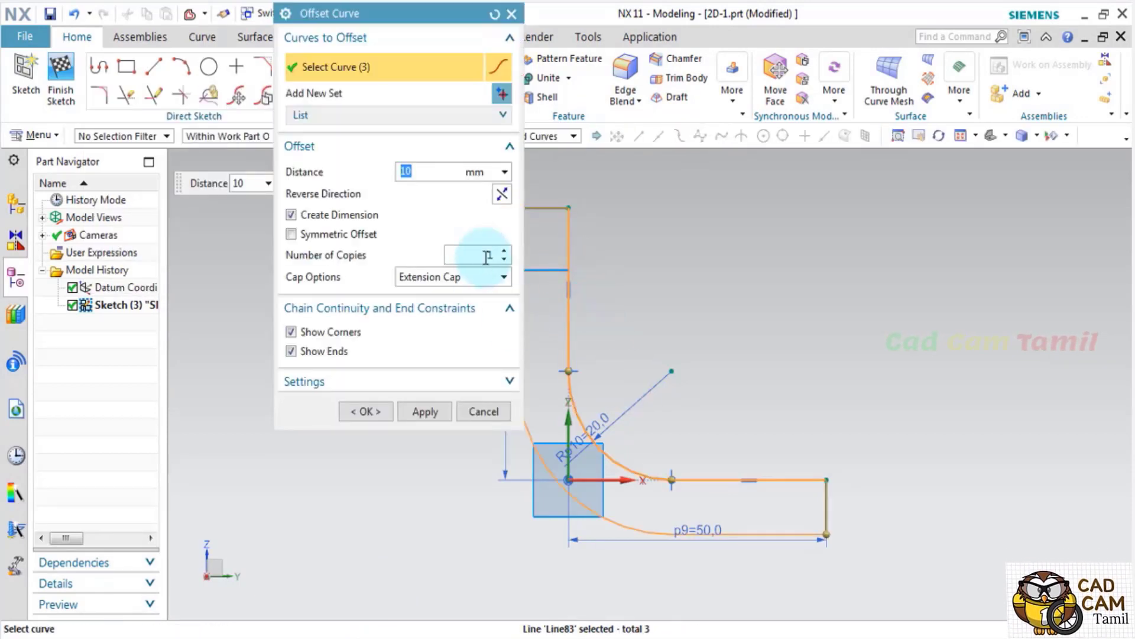
scroll(747, 423, down, 3)
scroll(659, 307, up, 2)
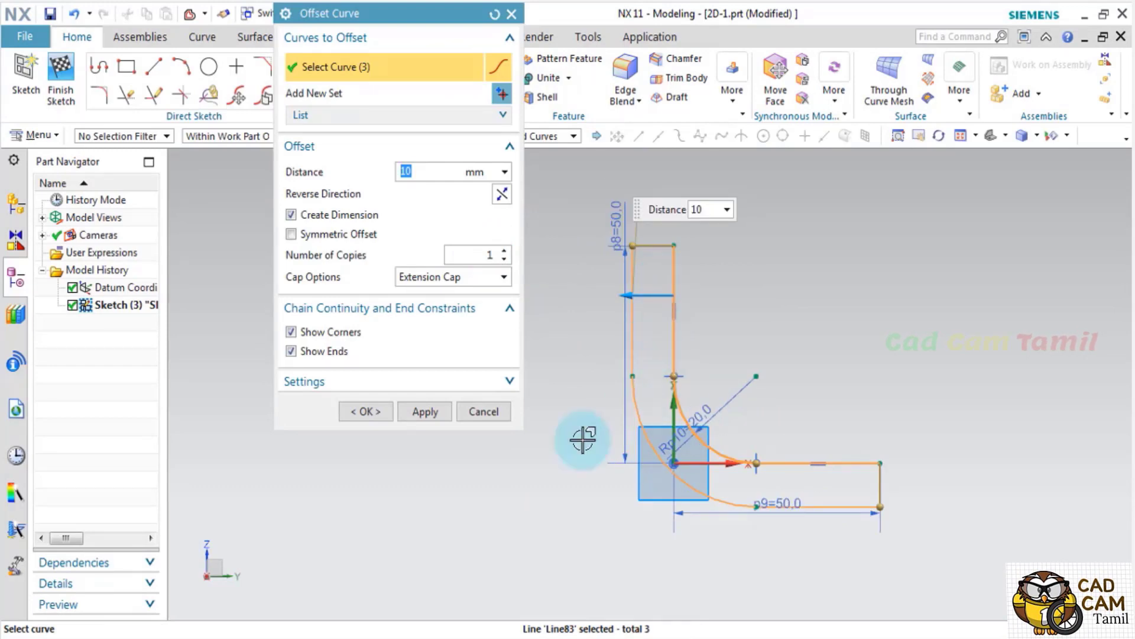
click(335, 637)
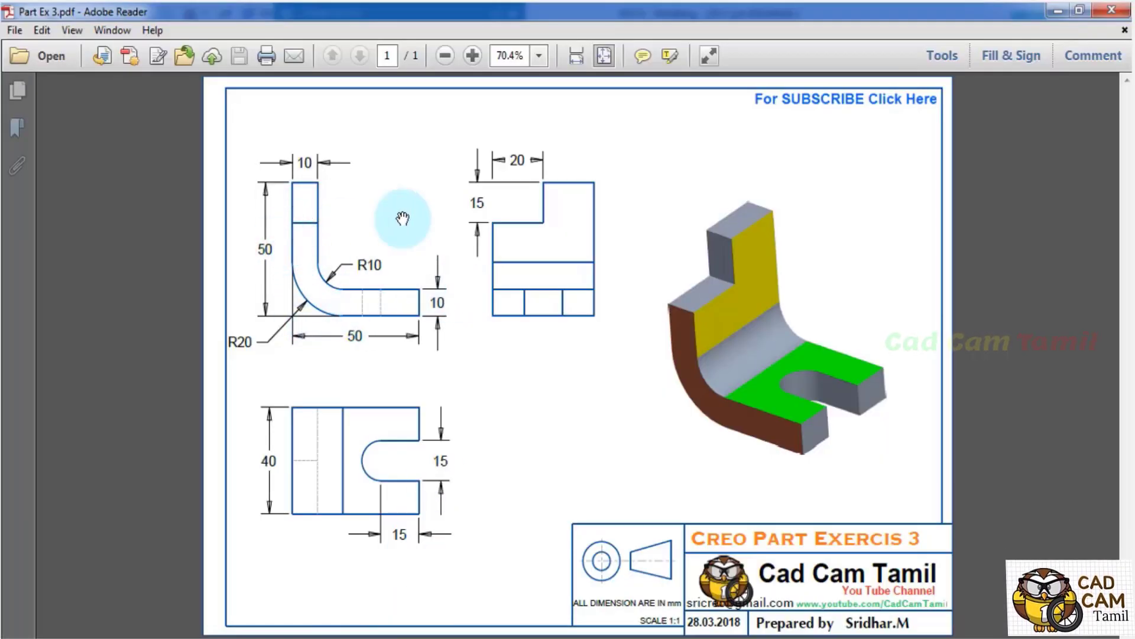
click(334, 636)
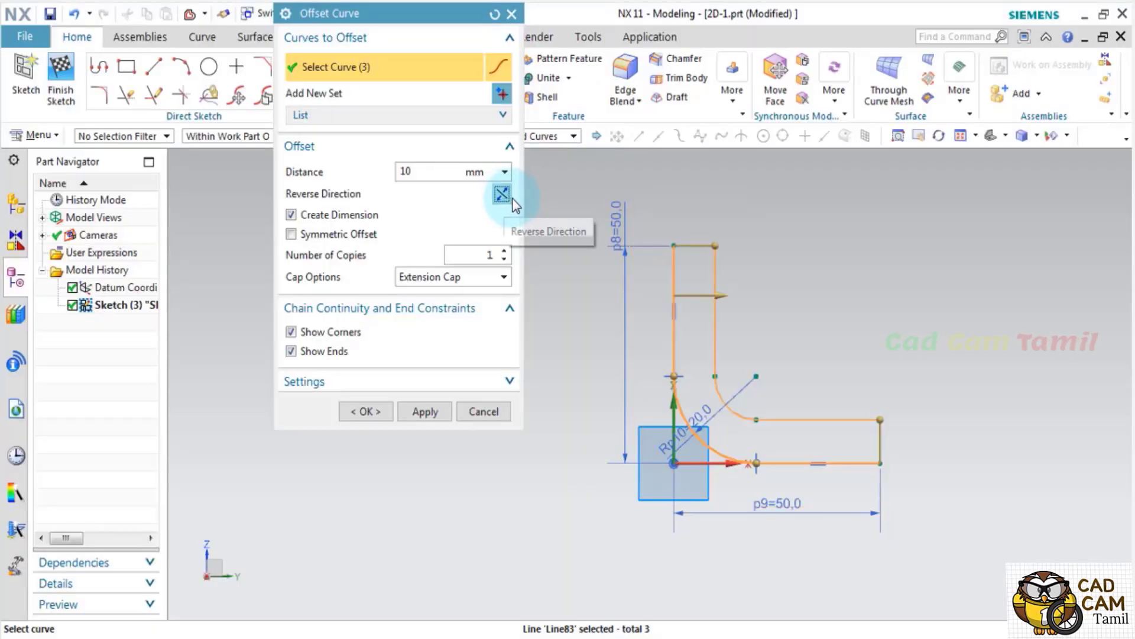
click(366, 411)
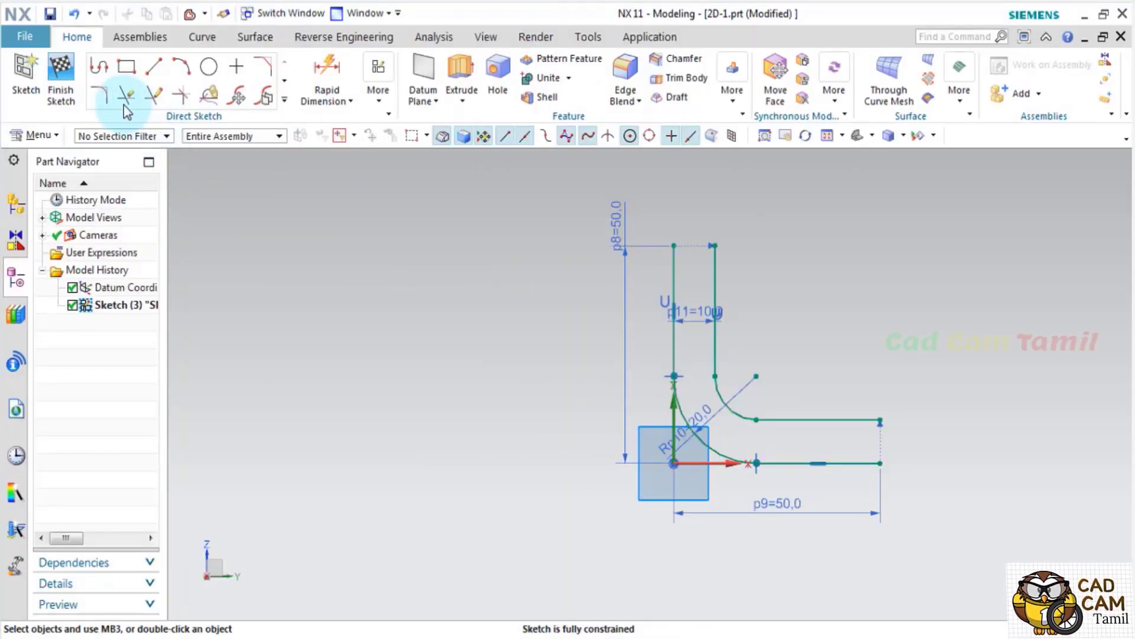
Draw short lines joining the top and right endpoints of the two chains
click(153, 69)
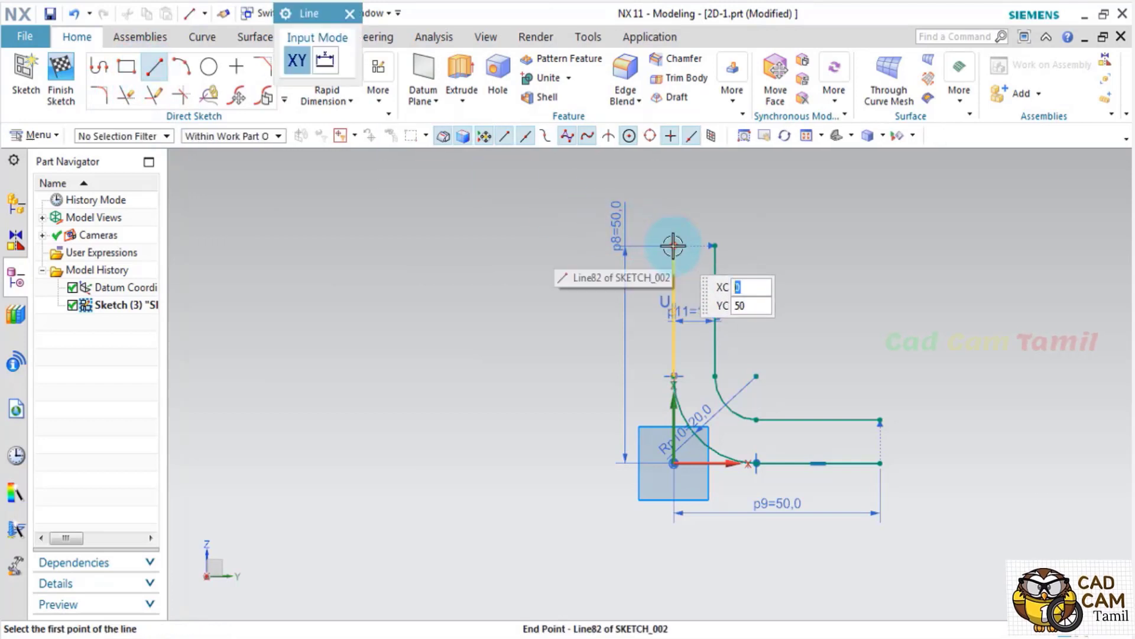
click(714, 244)
click(717, 317)
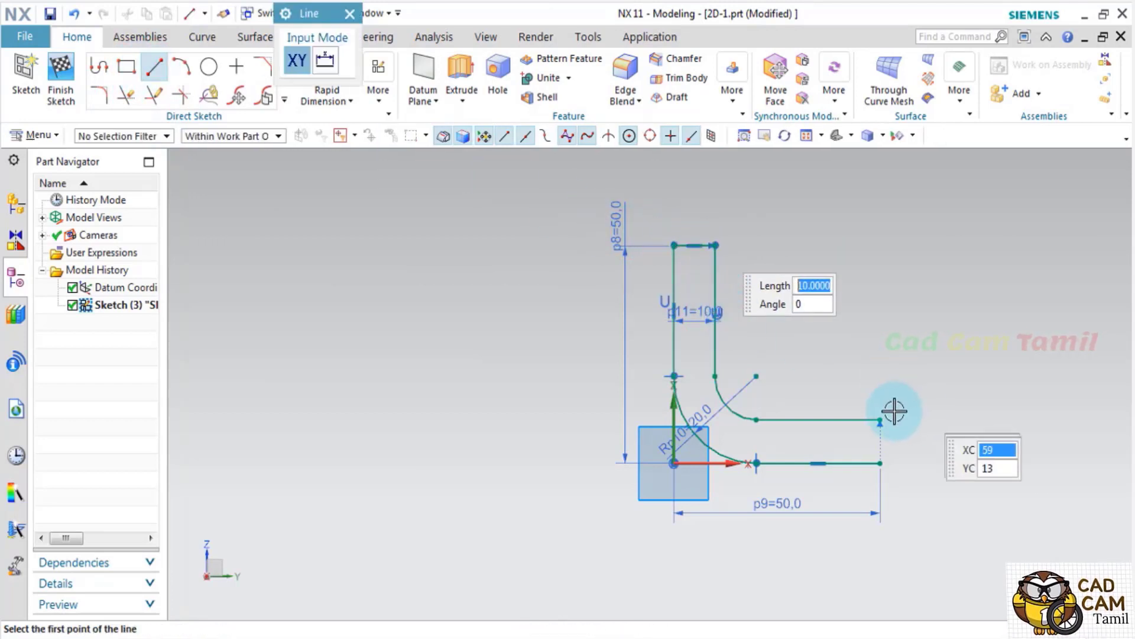
click(881, 464)
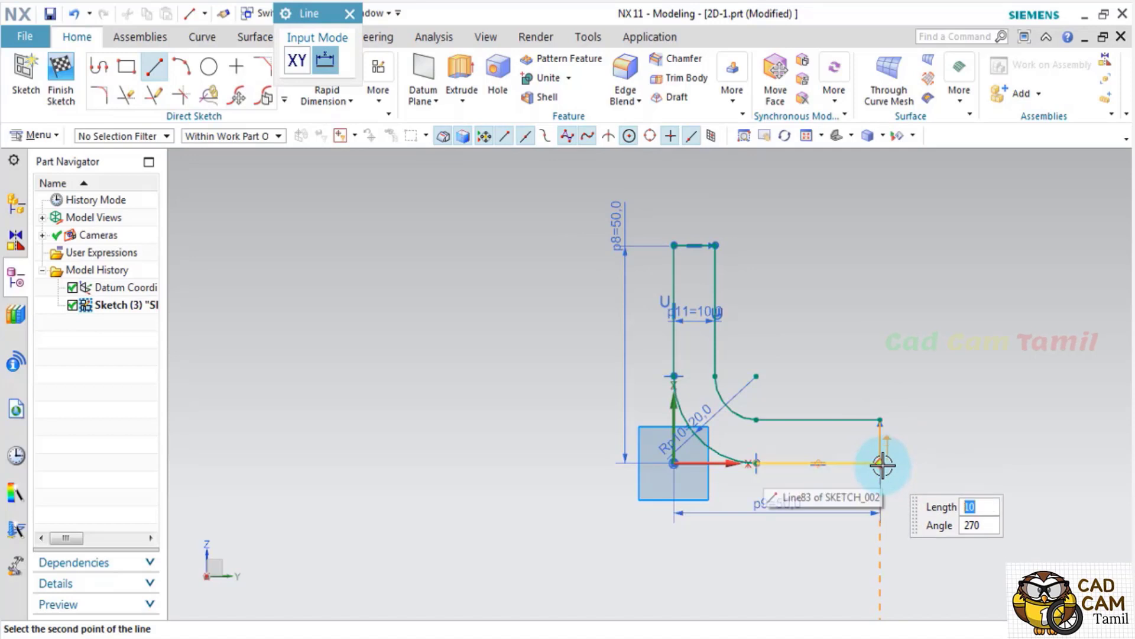
click(882, 464)
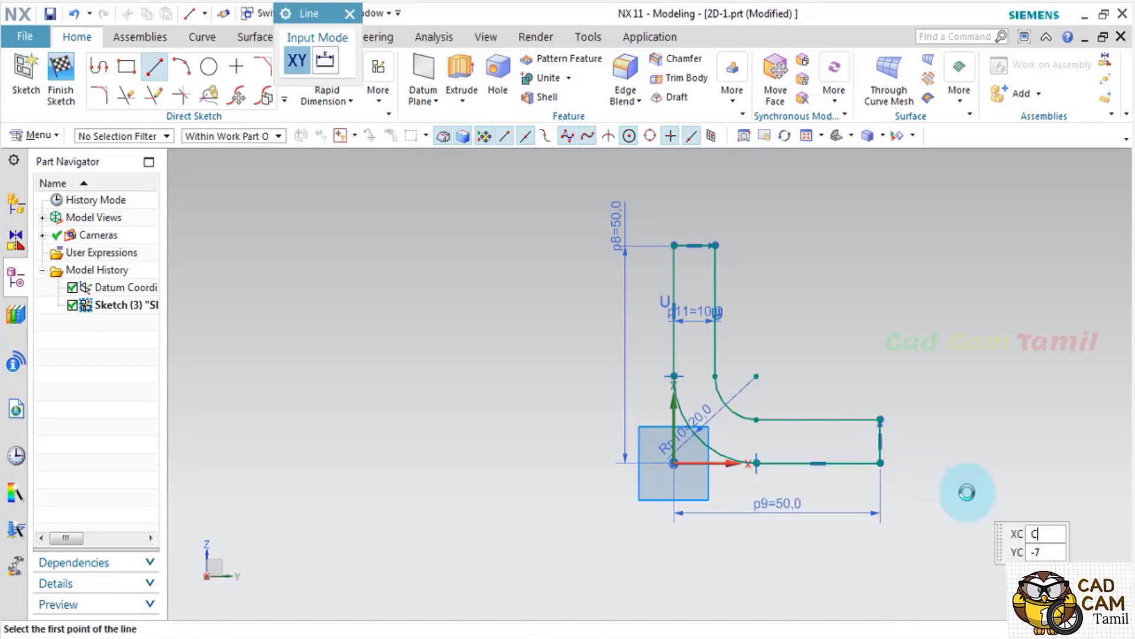
Review the geometric constraints of the closed L-profile without changing anything
key(c)
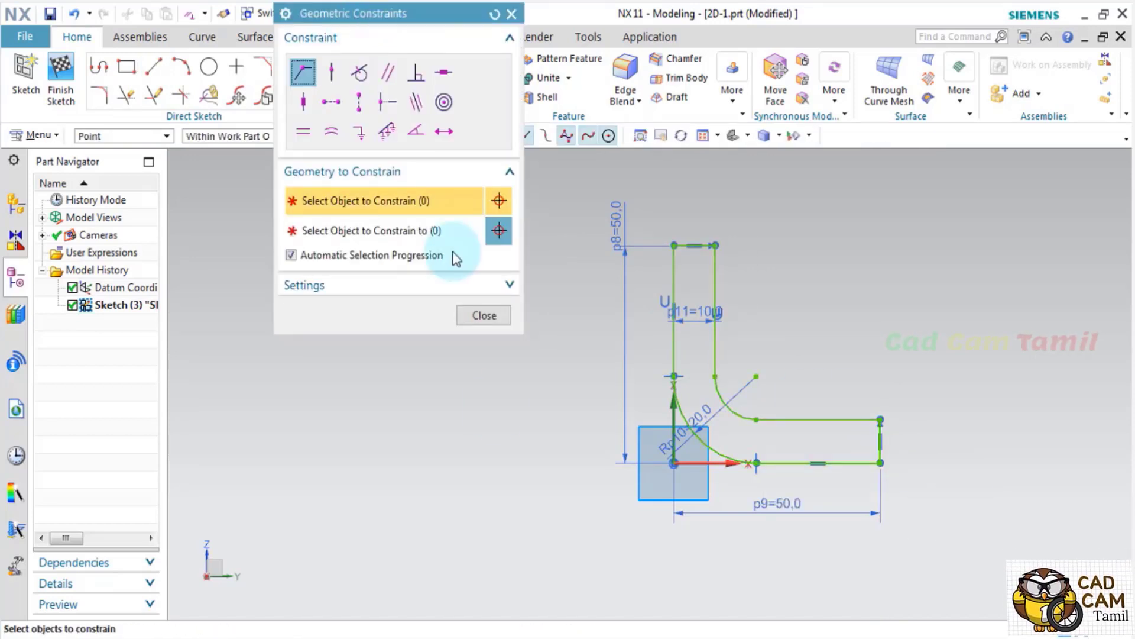
scroll(520, 408, down, 1)
scroll(705, 434, up, 1)
scroll(750, 514, down, 4)
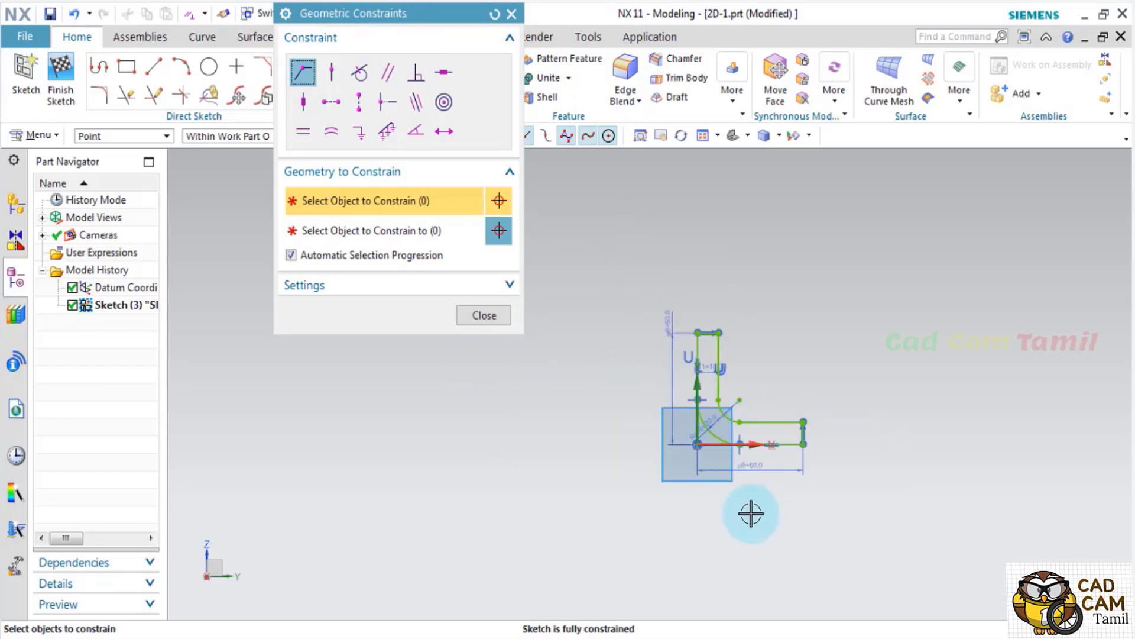
scroll(757, 443, up, 3)
scroll(758, 444, down, 1)
key(Escape)
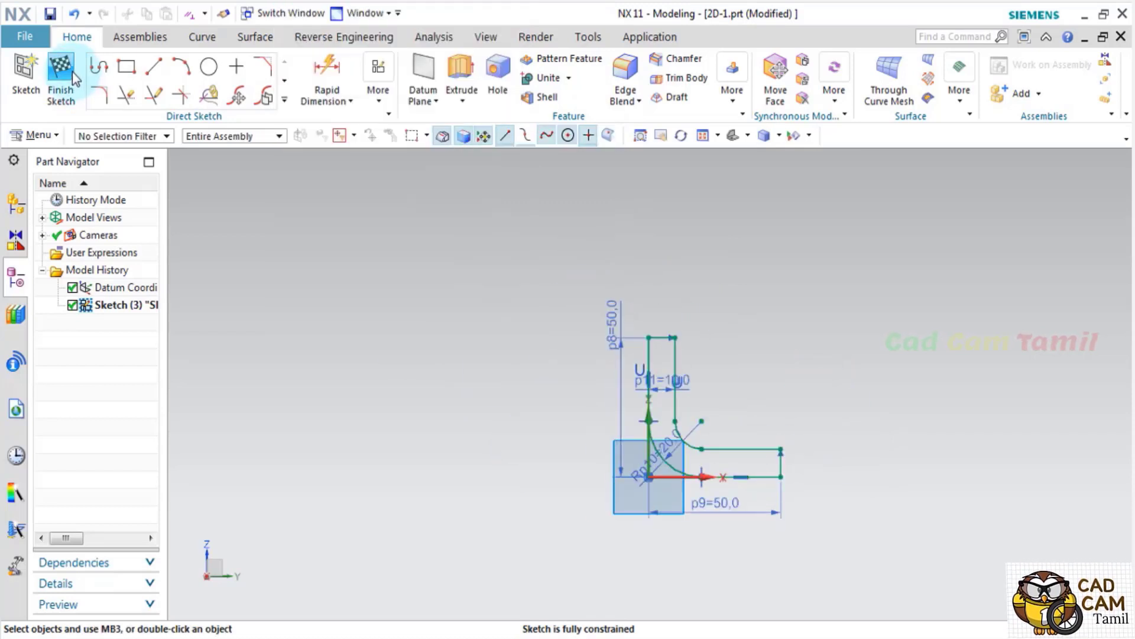
Finish Sketch (3), orbit the profile in 3D, and compare it with the Part Ex 3 PDF
click(72, 77)
mouse_move(725, 426)
middle_down()
mouse_move(710, 437)
mouse_move(718, 450)
middle_up()
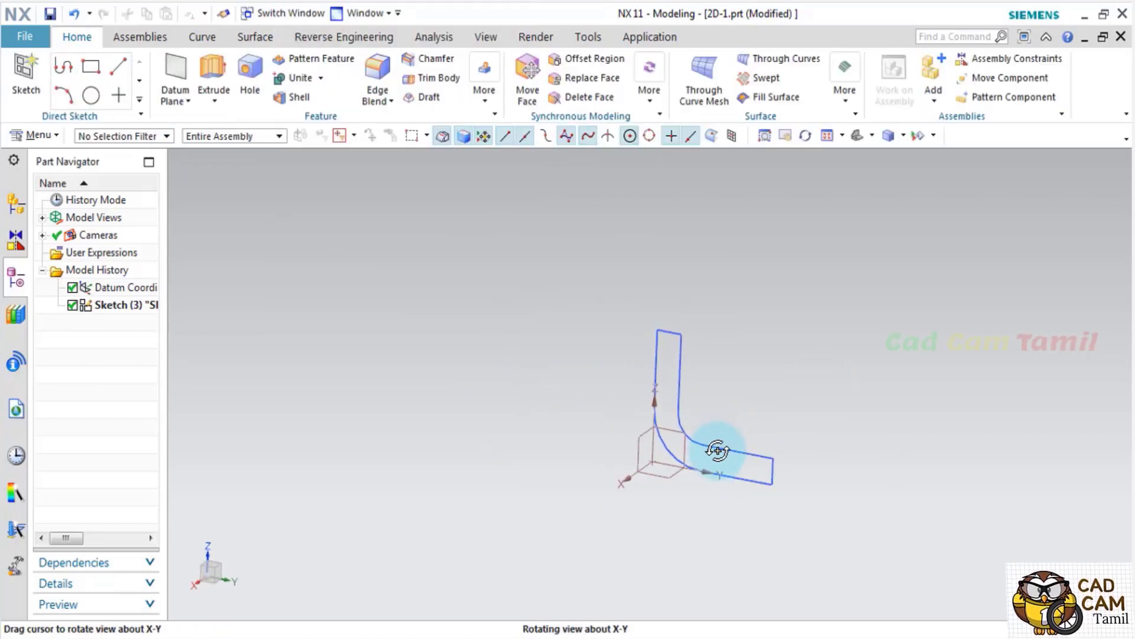
scroll(774, 520, up, 2)
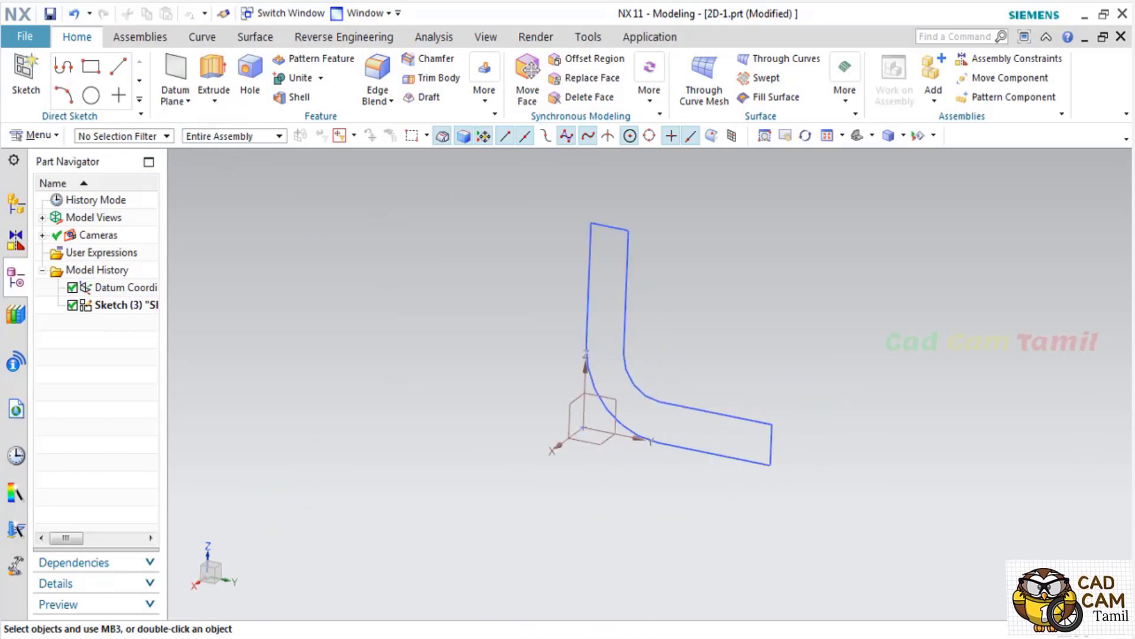
click(337, 636)
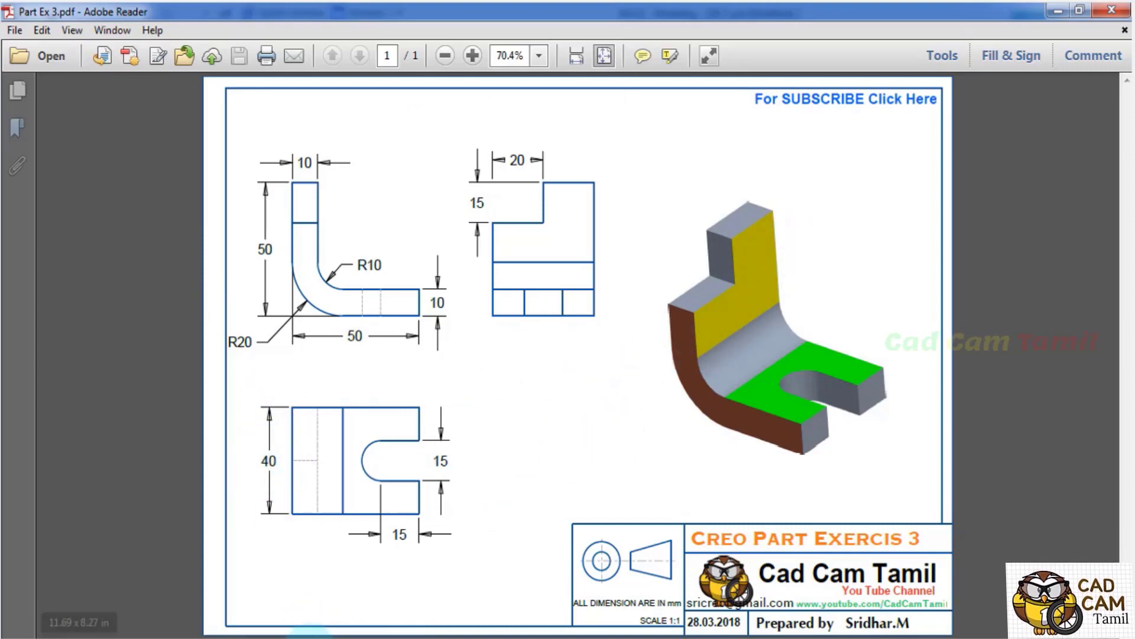
click(311, 634)
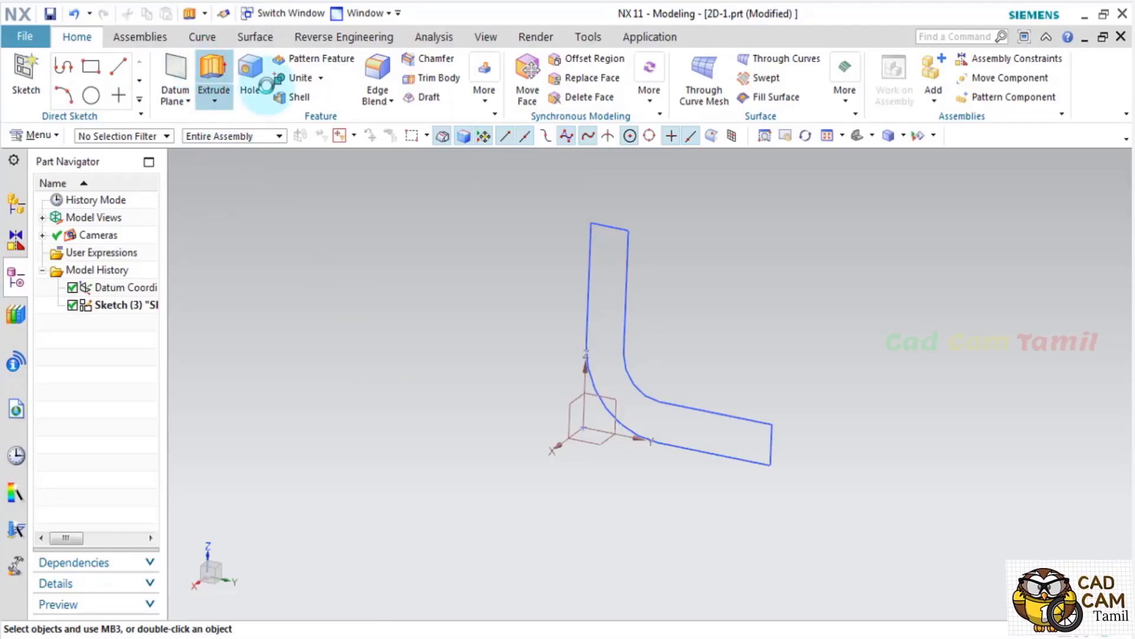
Extrude the L-profile 40 mm in the reversed direction with Boolean None
click(214, 74)
scroll(703, 326, up, 3)
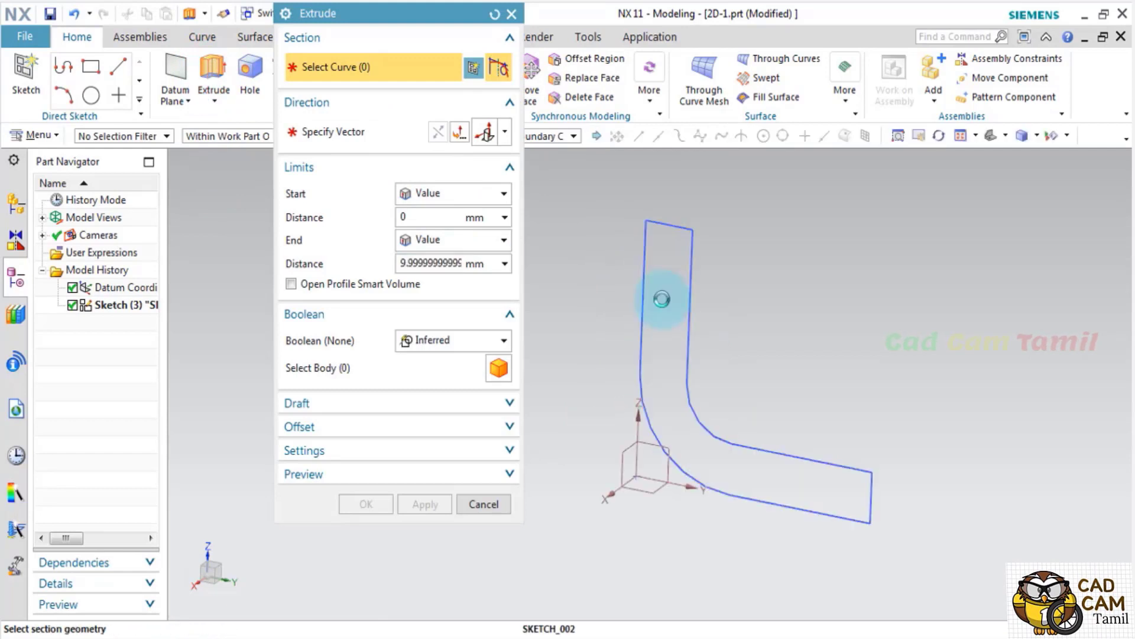
click(664, 299)
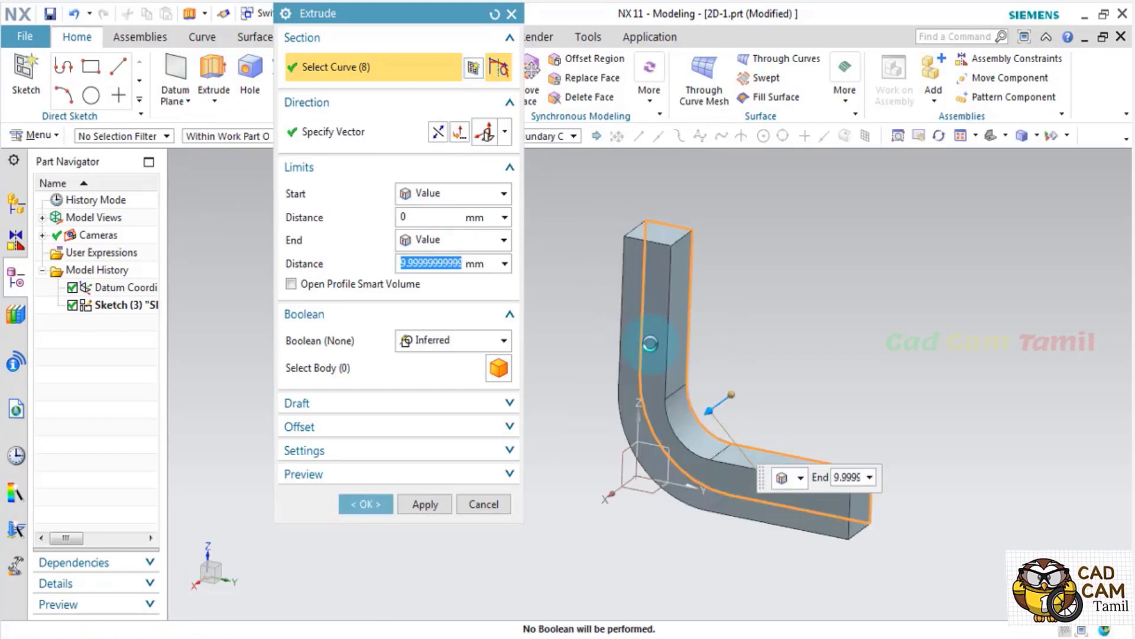
click(450, 130)
click(442, 263)
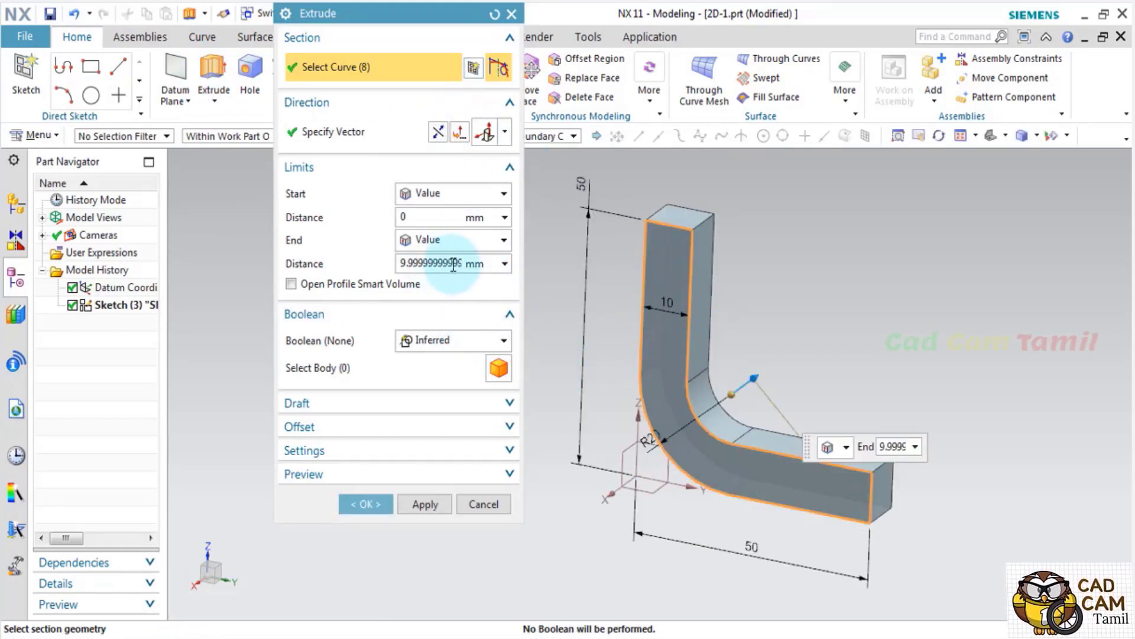
key(BackSpace)
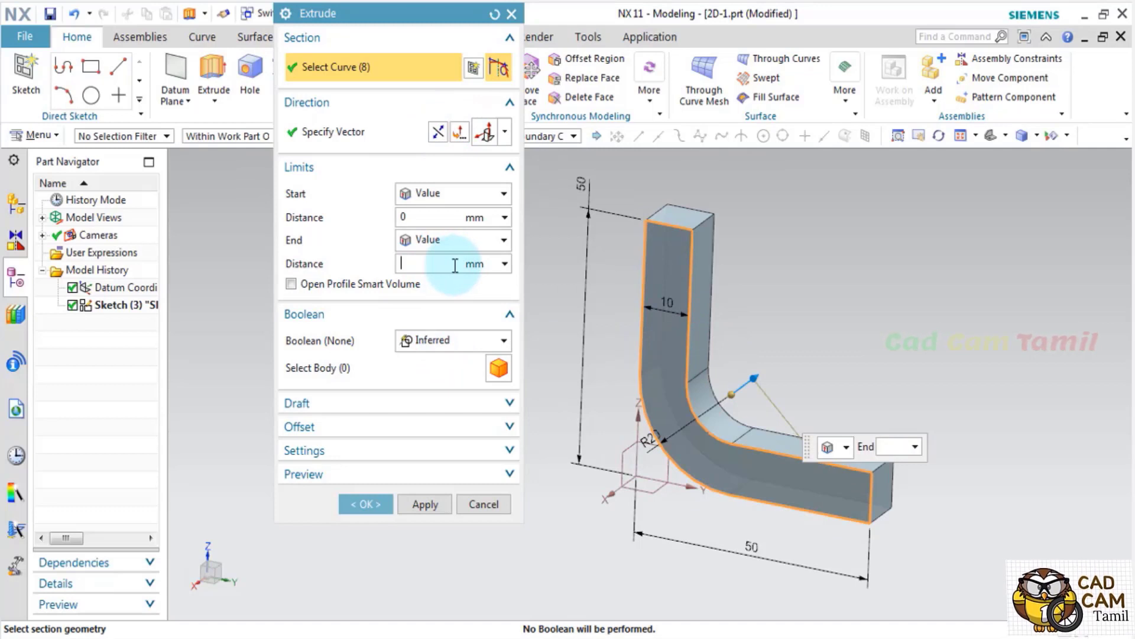
text(40)
key(Return)
click(434, 342)
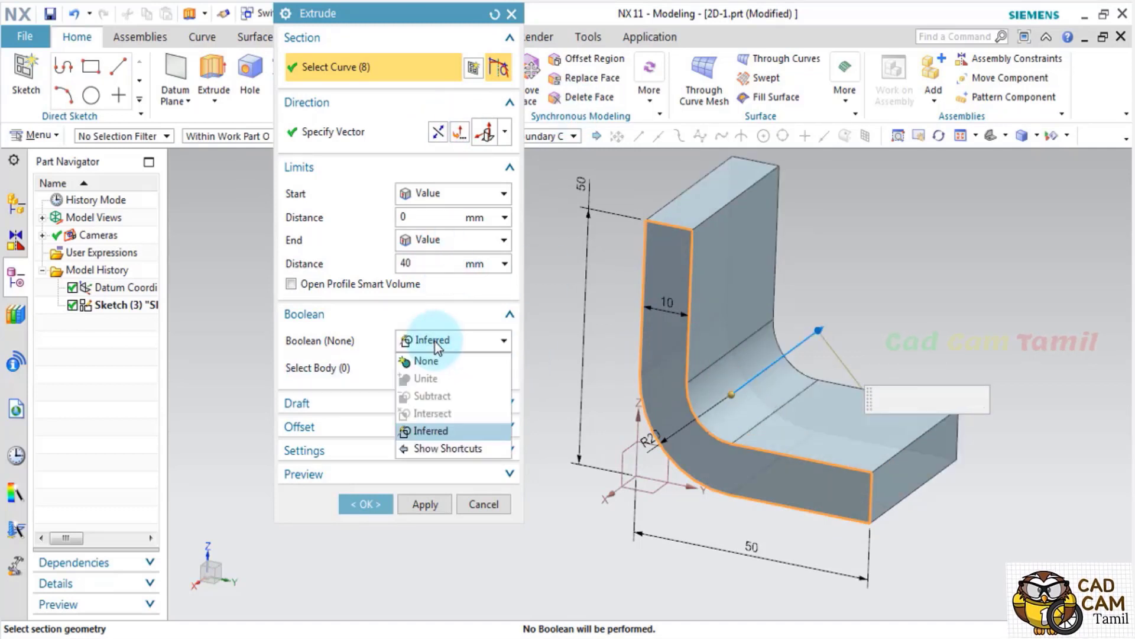
click(437, 362)
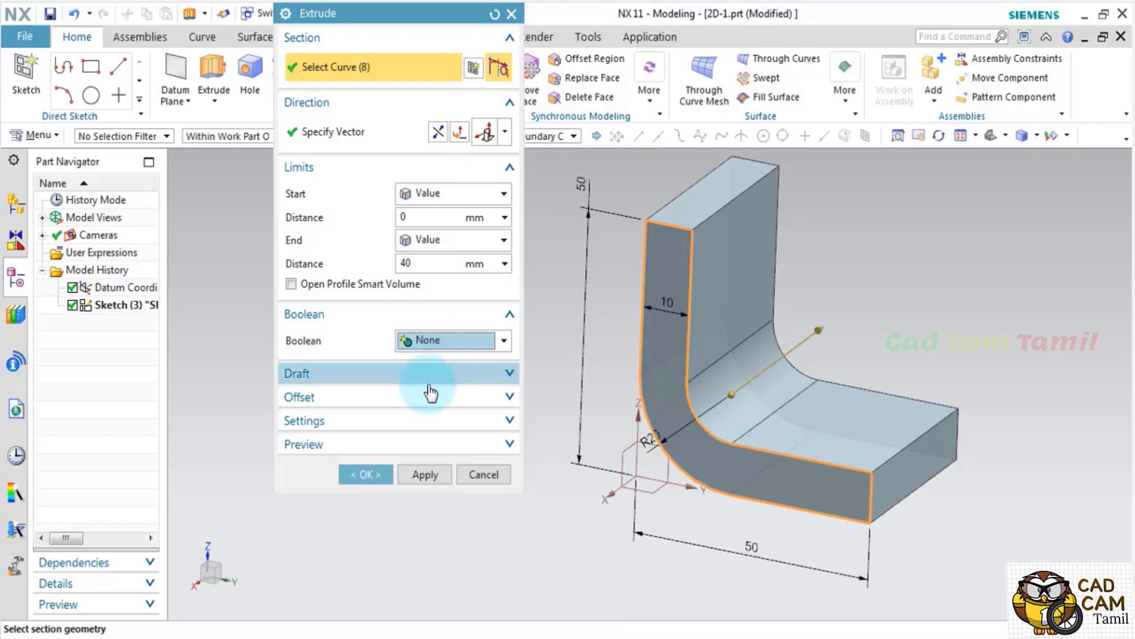
click(371, 473)
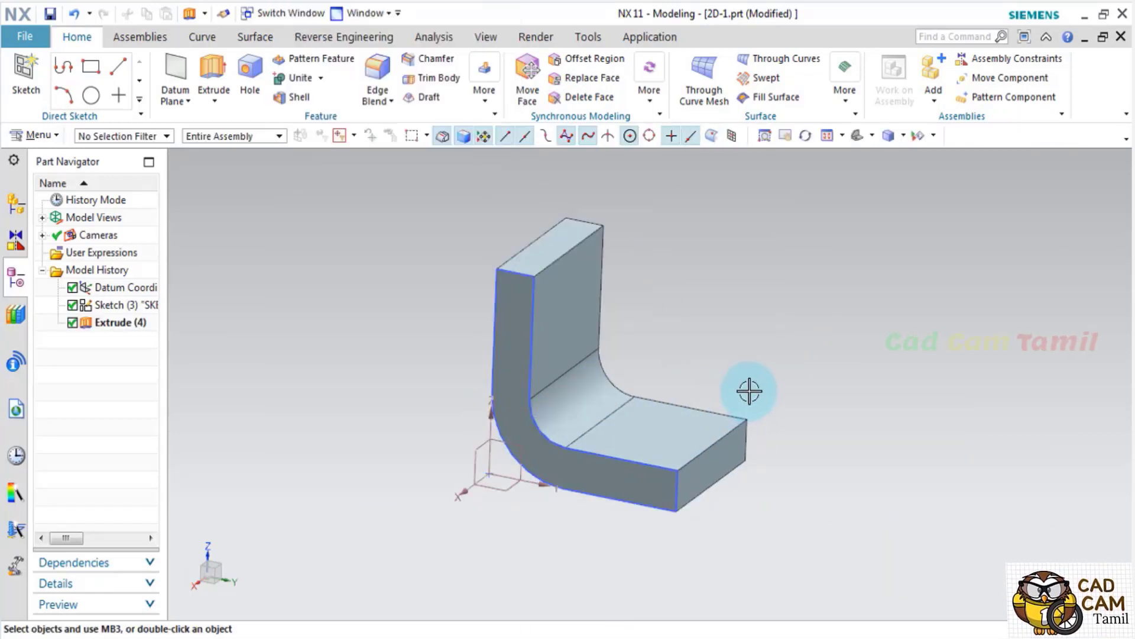
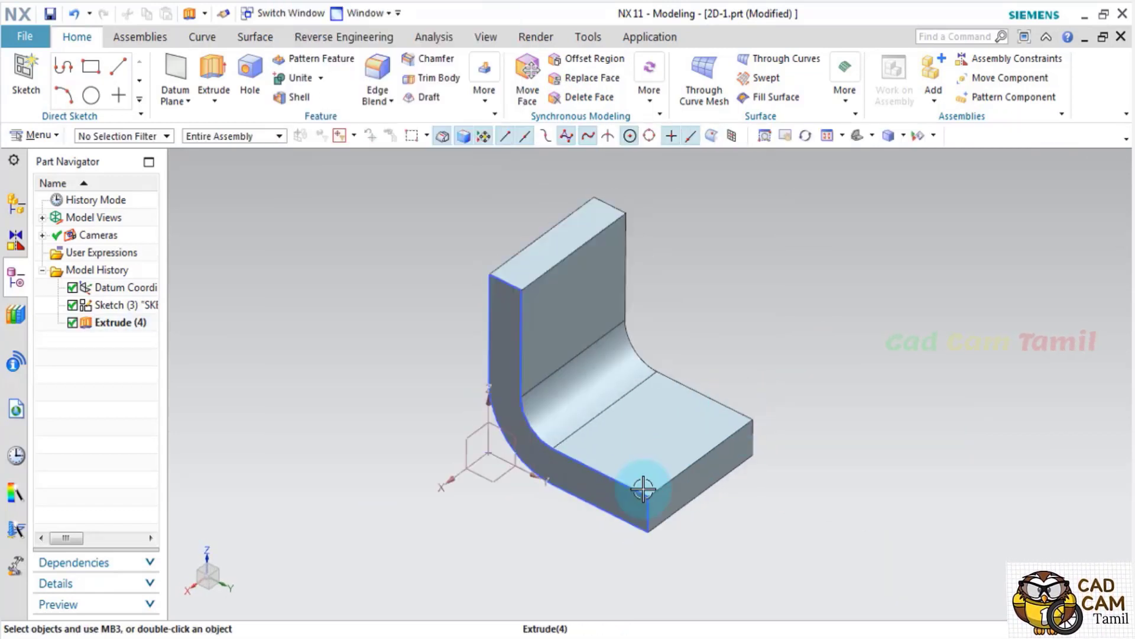
Review the Part Ex 3.pdf reference drawing, then return to the 3D model in NX
click(371, 638)
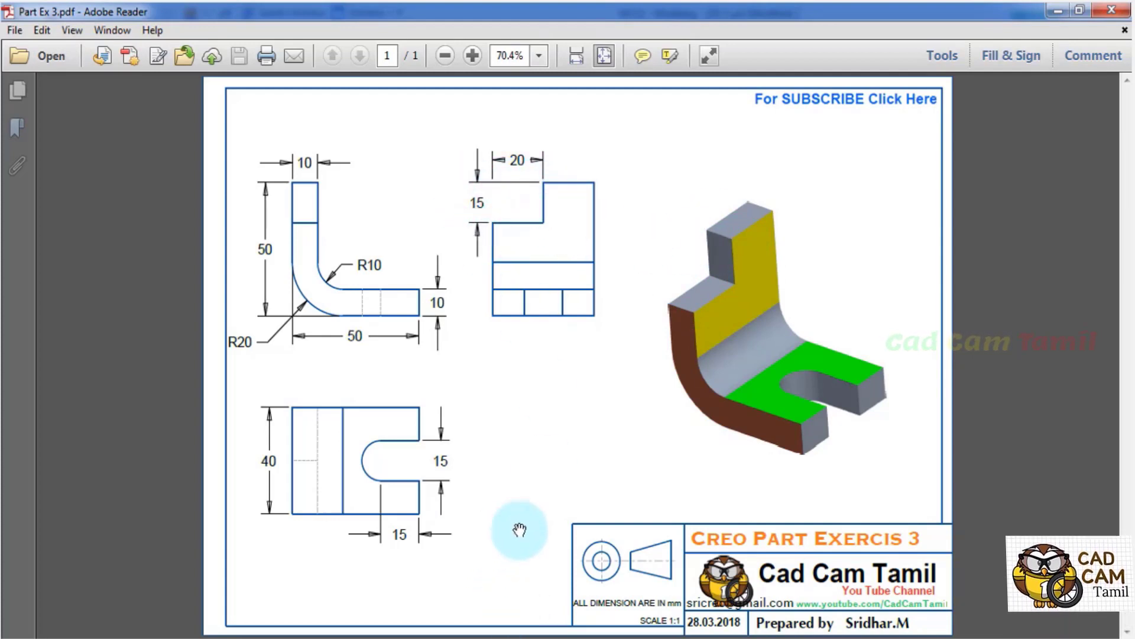
key(alt+Tab)
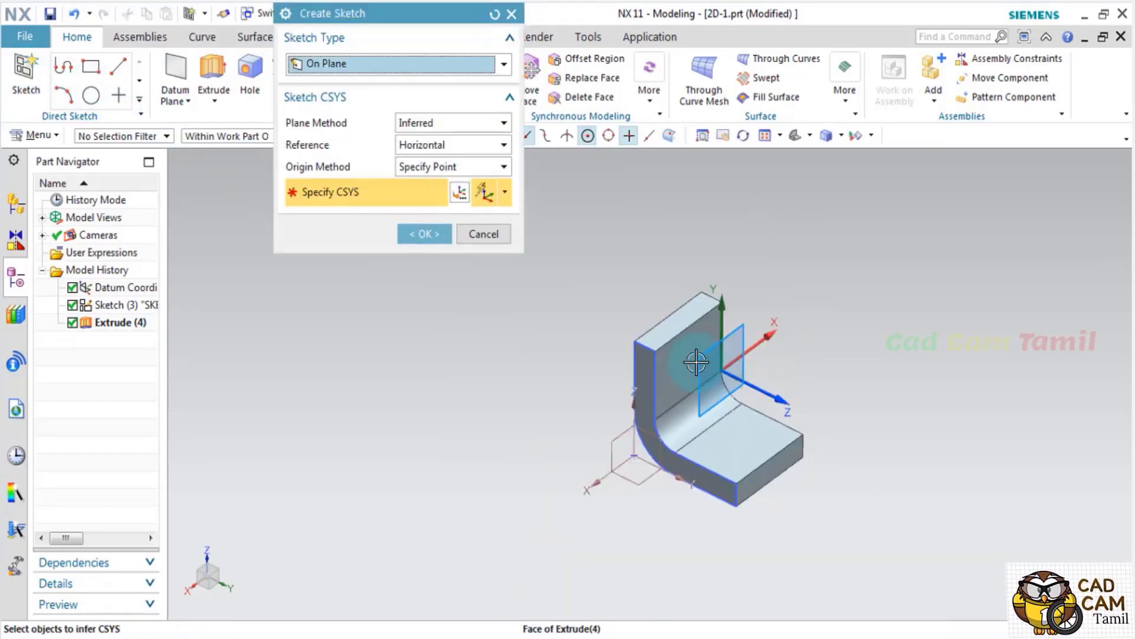
Cancel Create Sketch and start an Extrude whose section sketch lies on the upright's side face
scroll(696, 362, up, 1)
scroll(656, 346, up, 2)
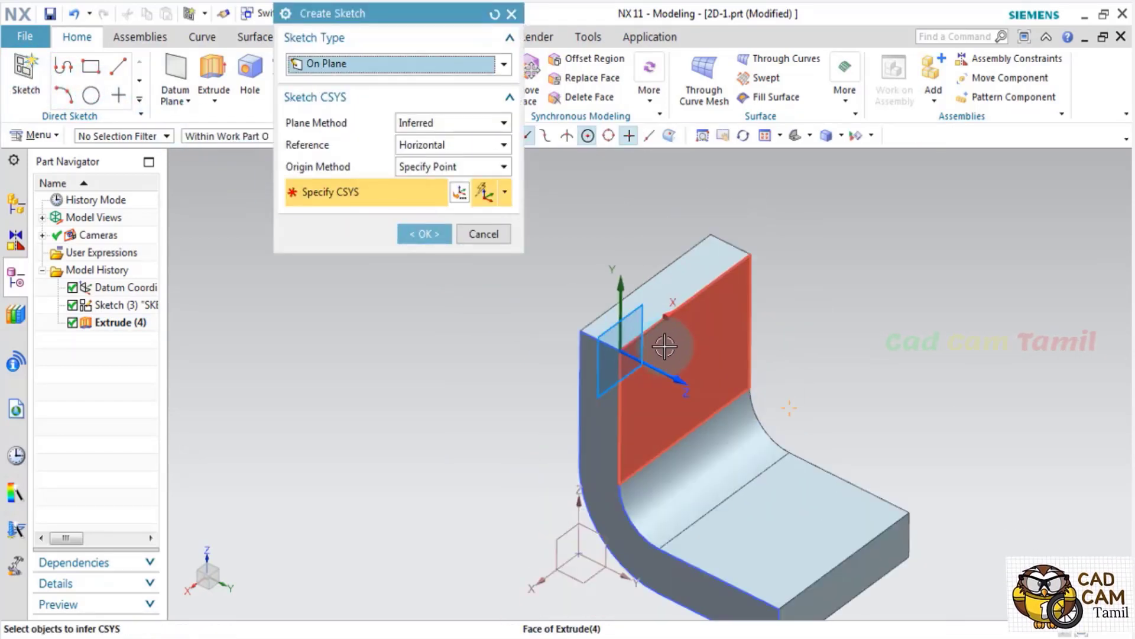
click(483, 233)
click(214, 70)
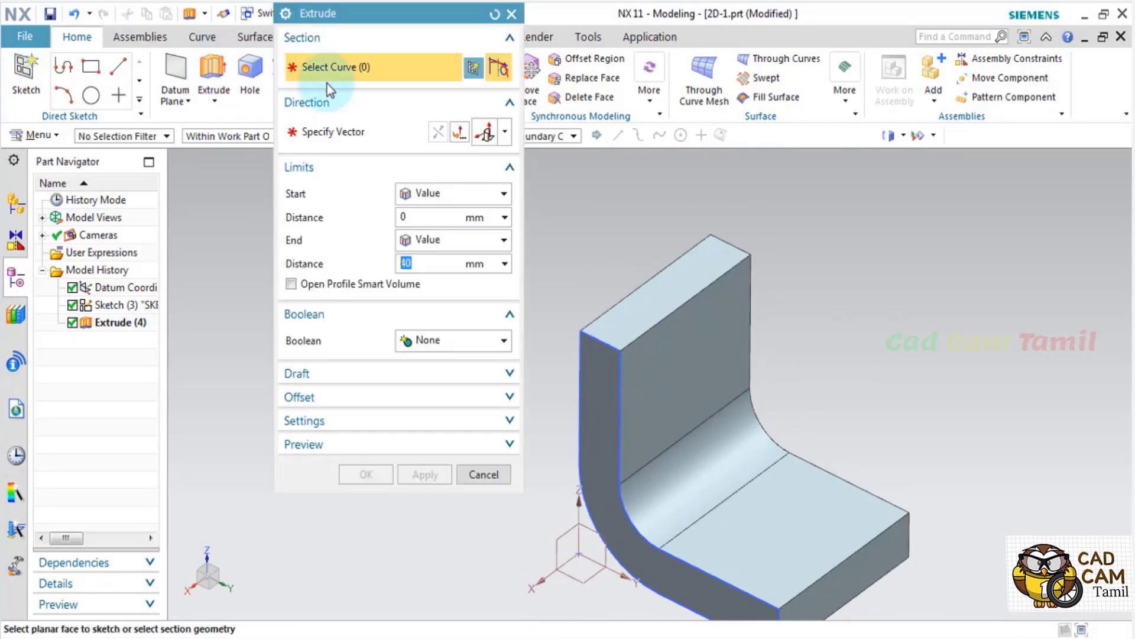
click(475, 70)
click(667, 358)
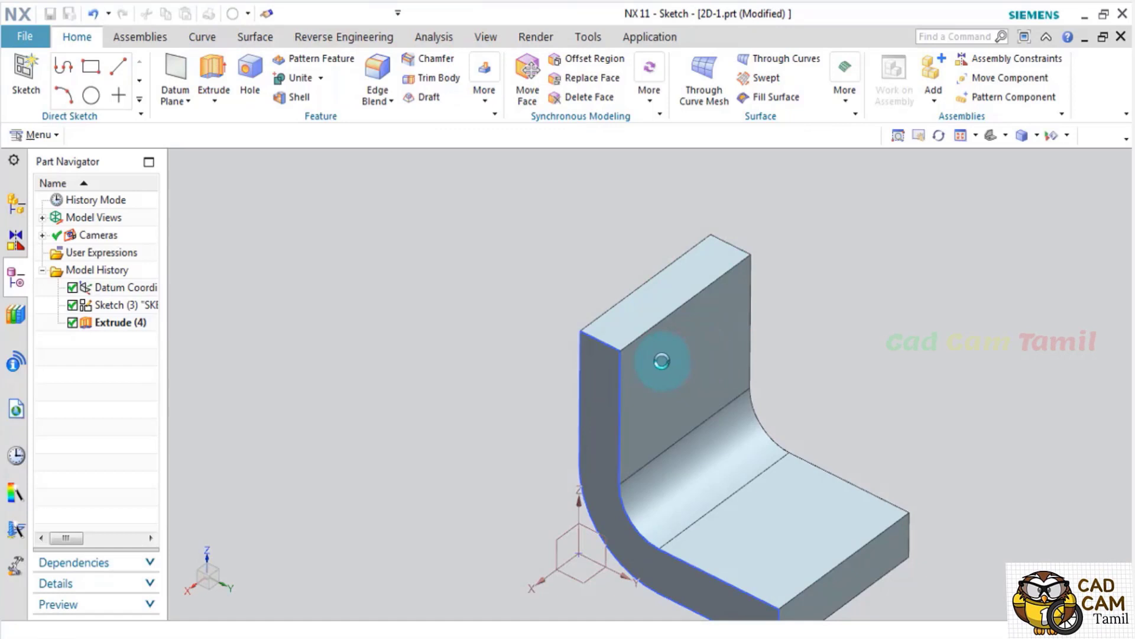
click(417, 248)
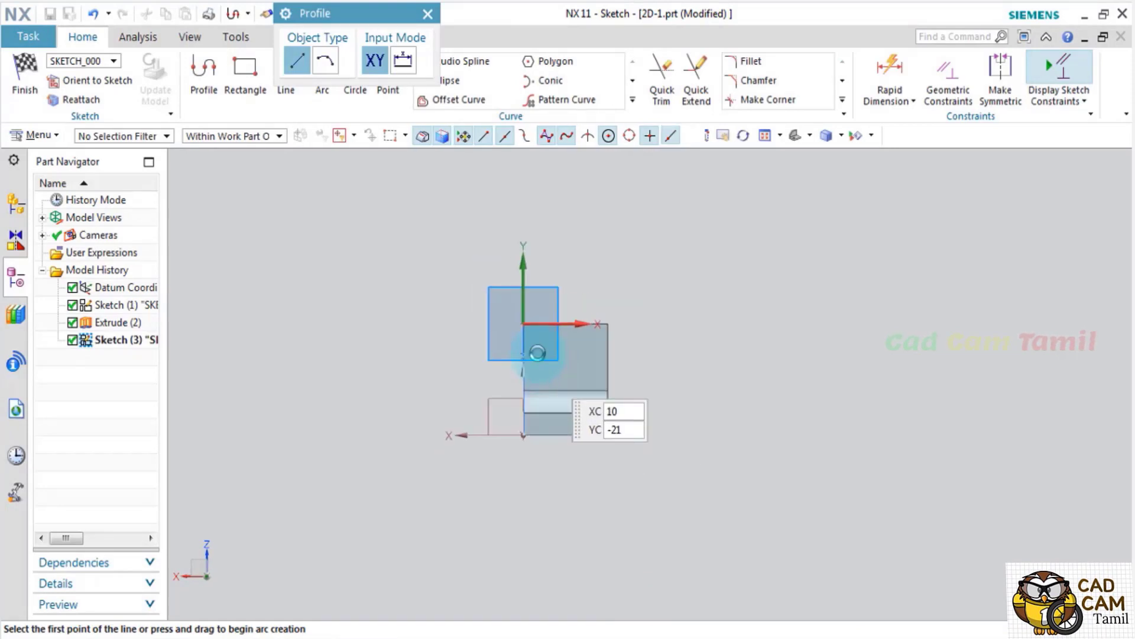
scroll(536, 343, up, 3)
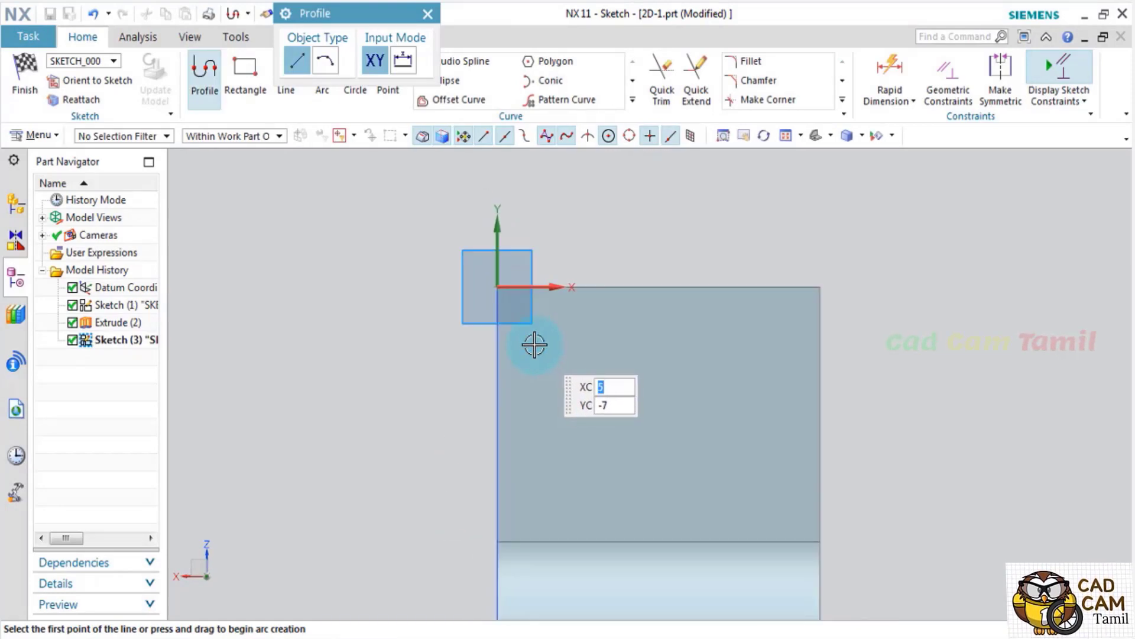
Draw a rectangle at the upright's top corner and dimension its top edge to 20
click(246, 71)
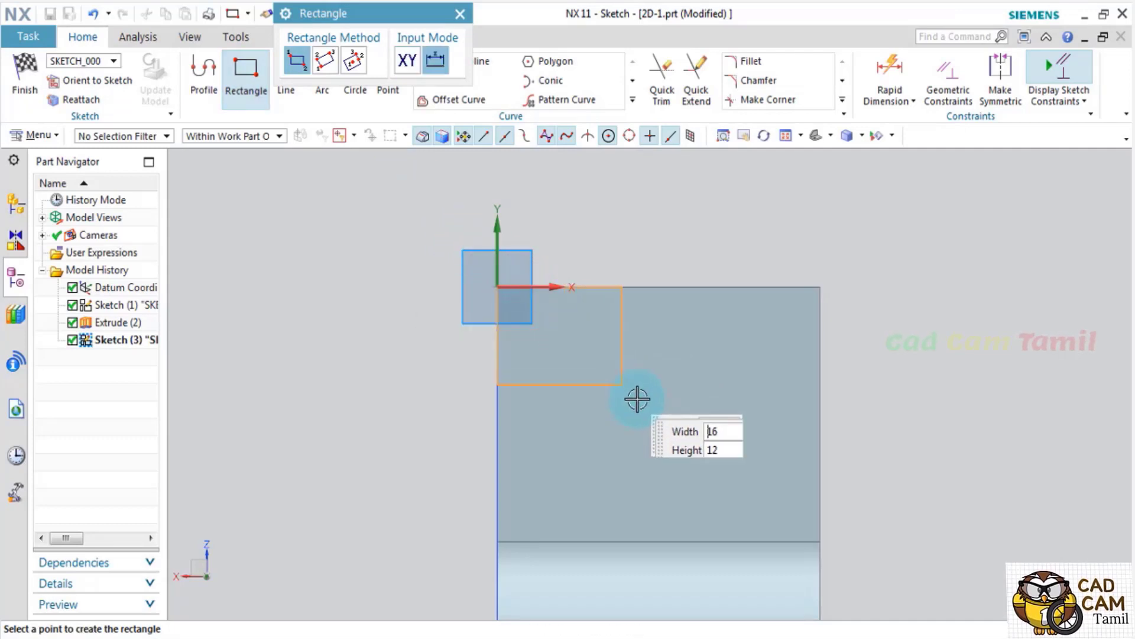
click(659, 413)
click(457, 18)
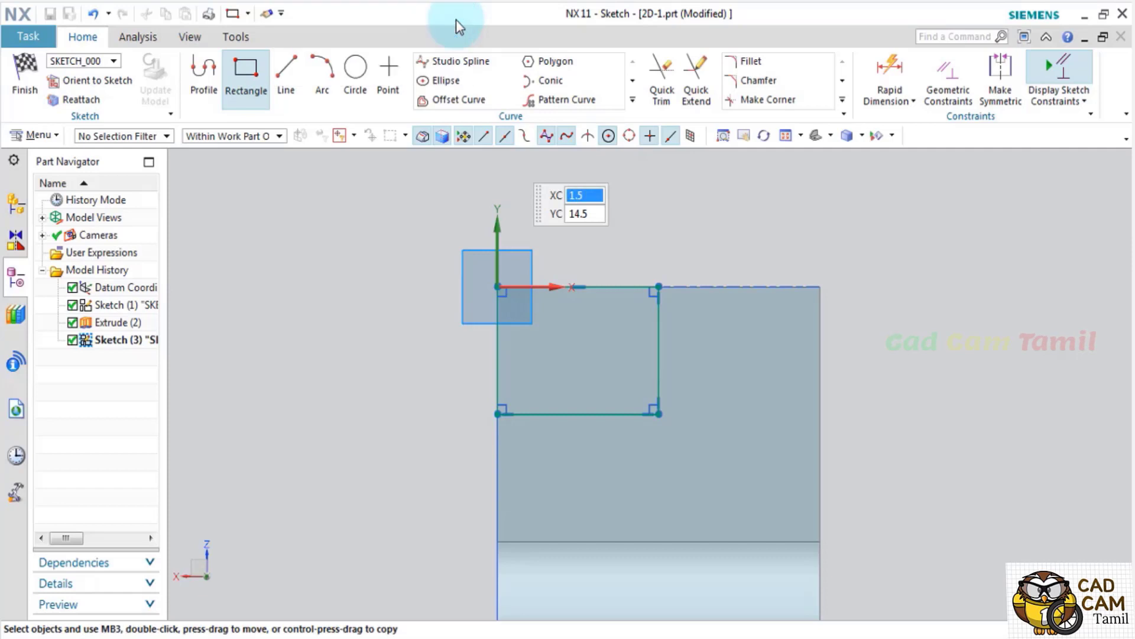
click(899, 77)
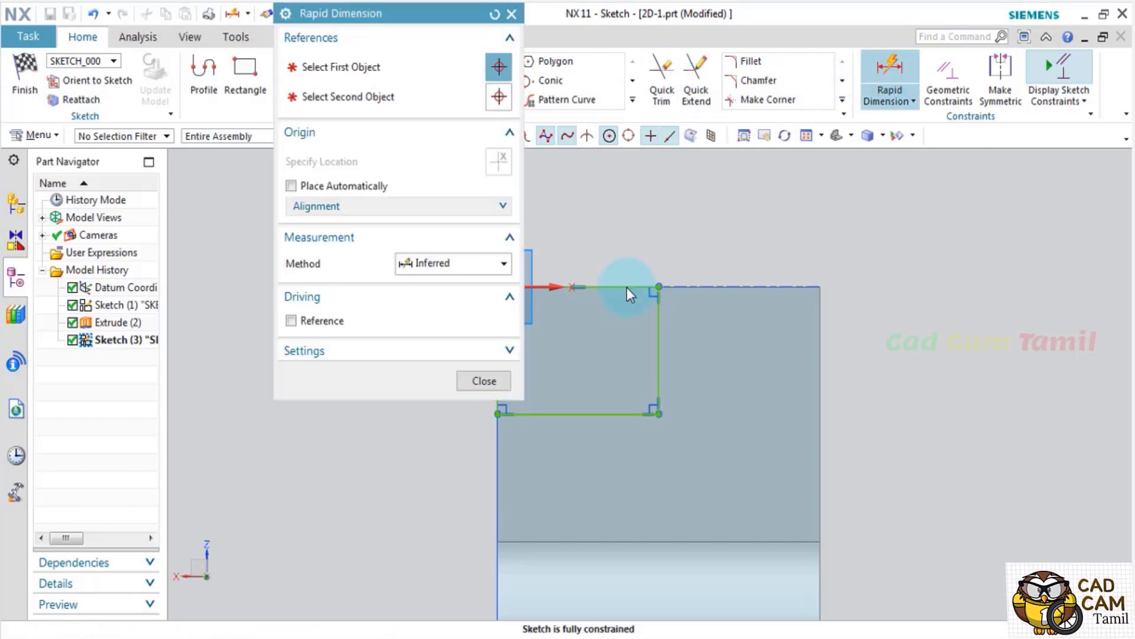
scroll(716, 323, up, 5)
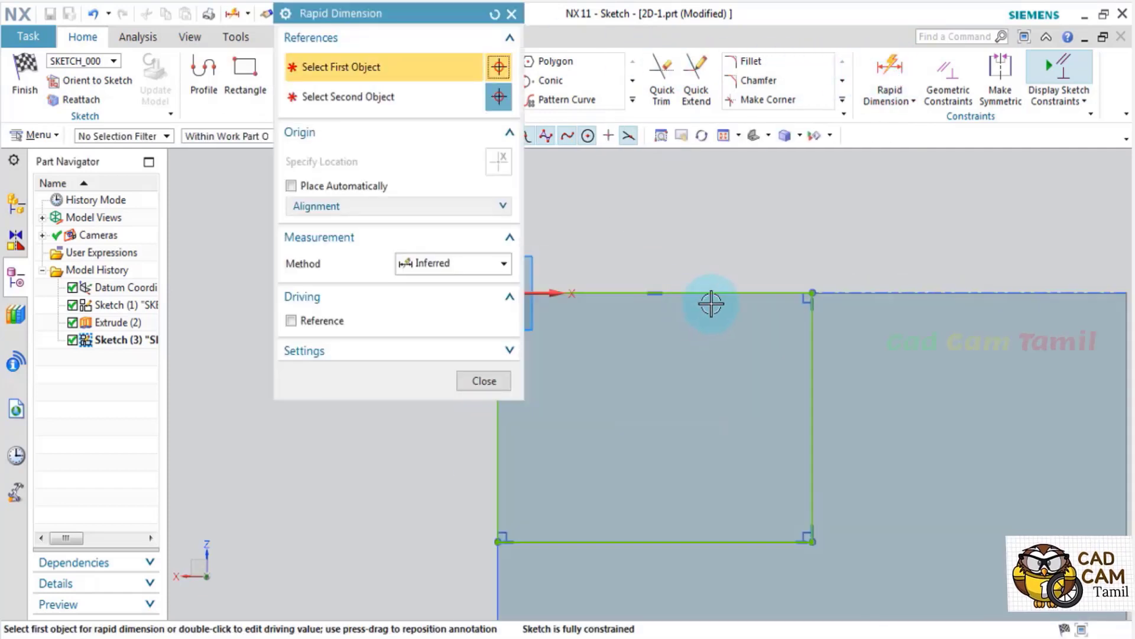
scroll(735, 296, down, 3)
scroll(732, 304, up, 3)
click(745, 303)
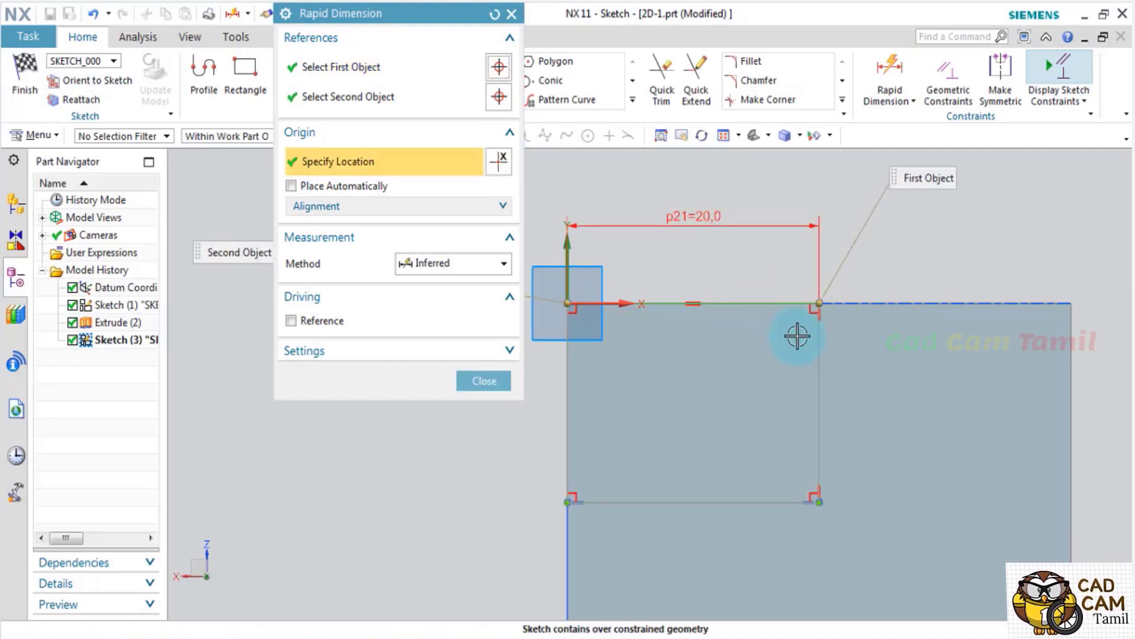
click(695, 251)
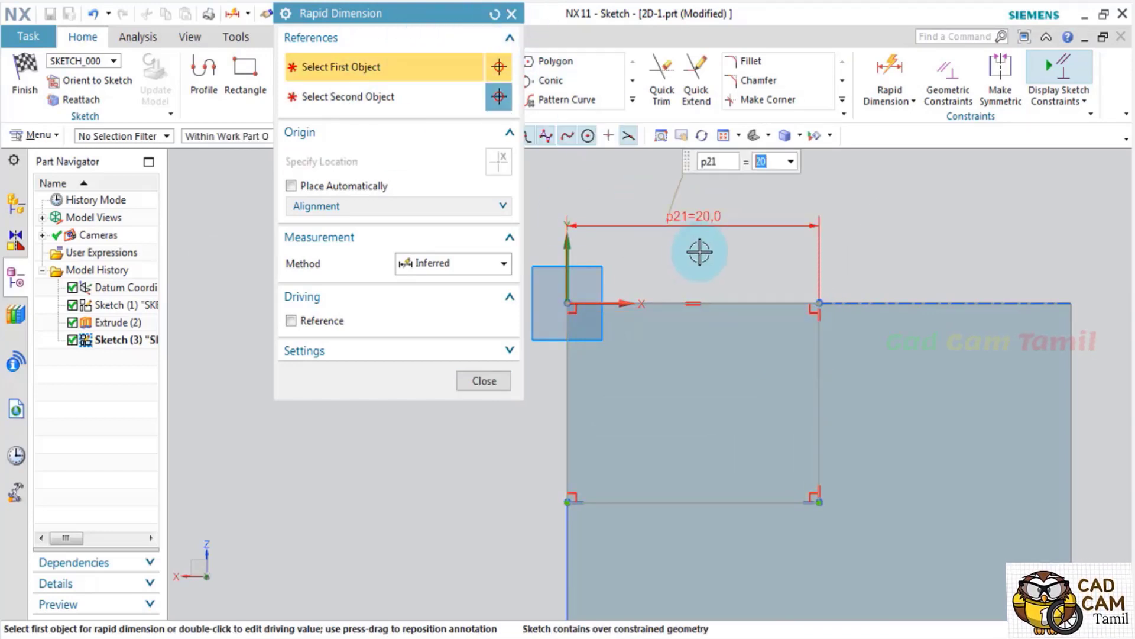
click(512, 18)
Add a 15 height dimension to the rectangle and orbit back to a 3D view
right_click(756, 225)
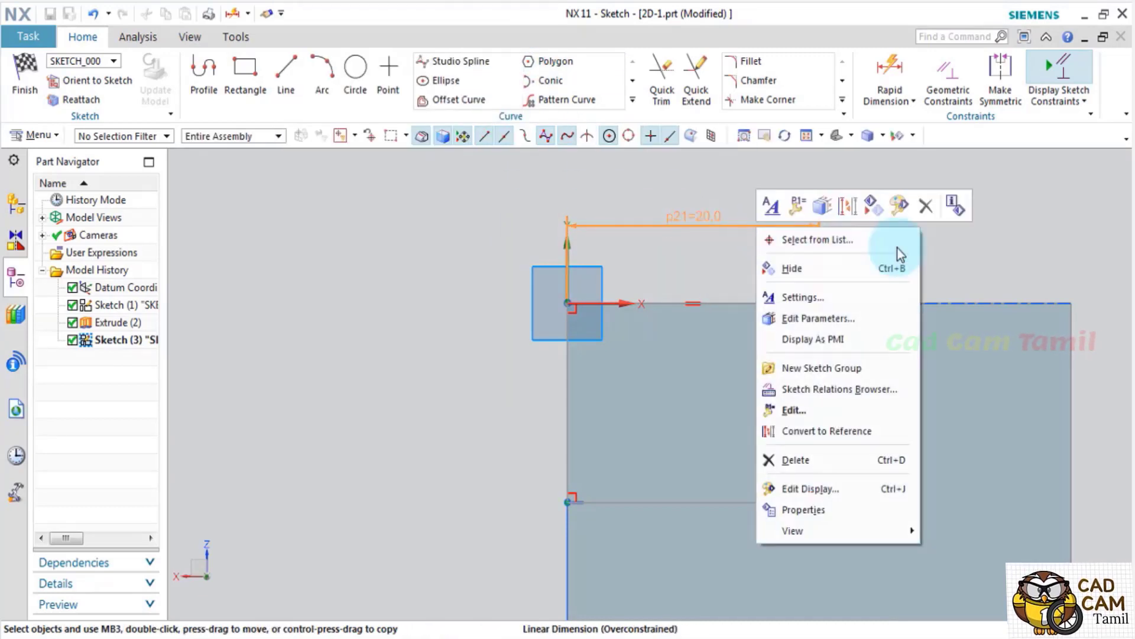
click(918, 200)
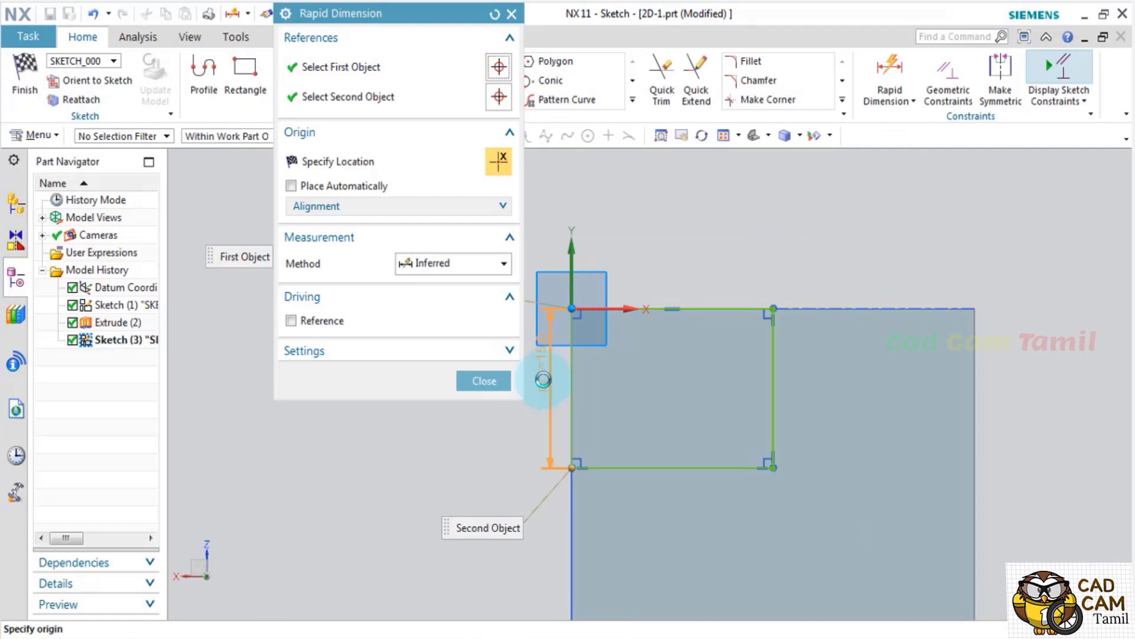
click(582, 436)
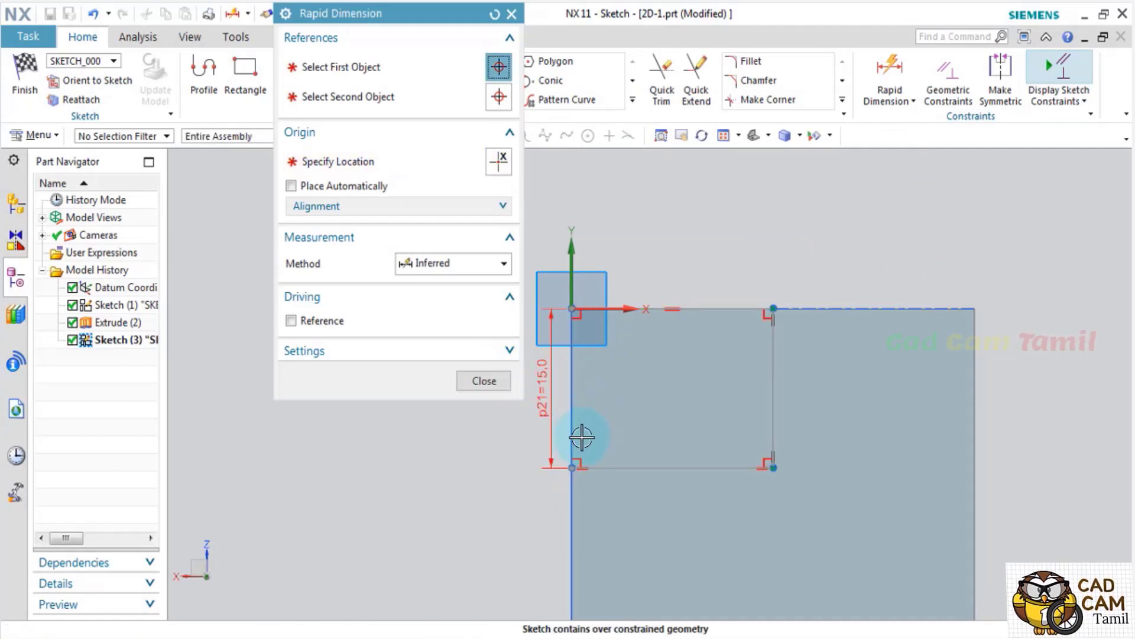
click(493, 382)
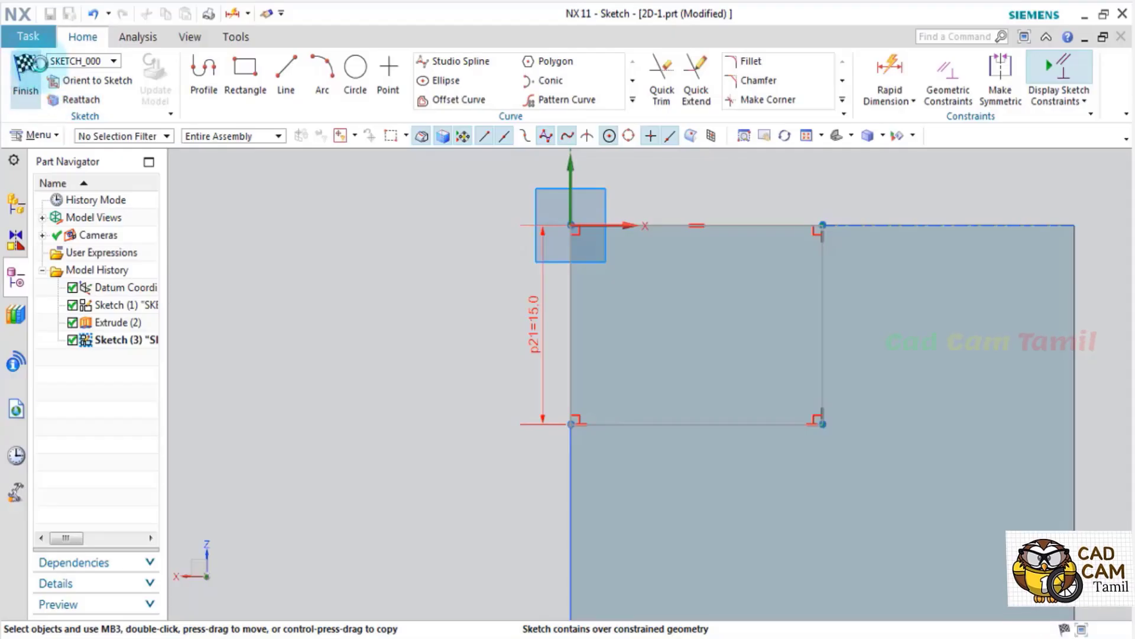
mouse_move(578, 204)
middle_down()
mouse_move(582, 298)
mouse_move(660, 405)
middle_up()
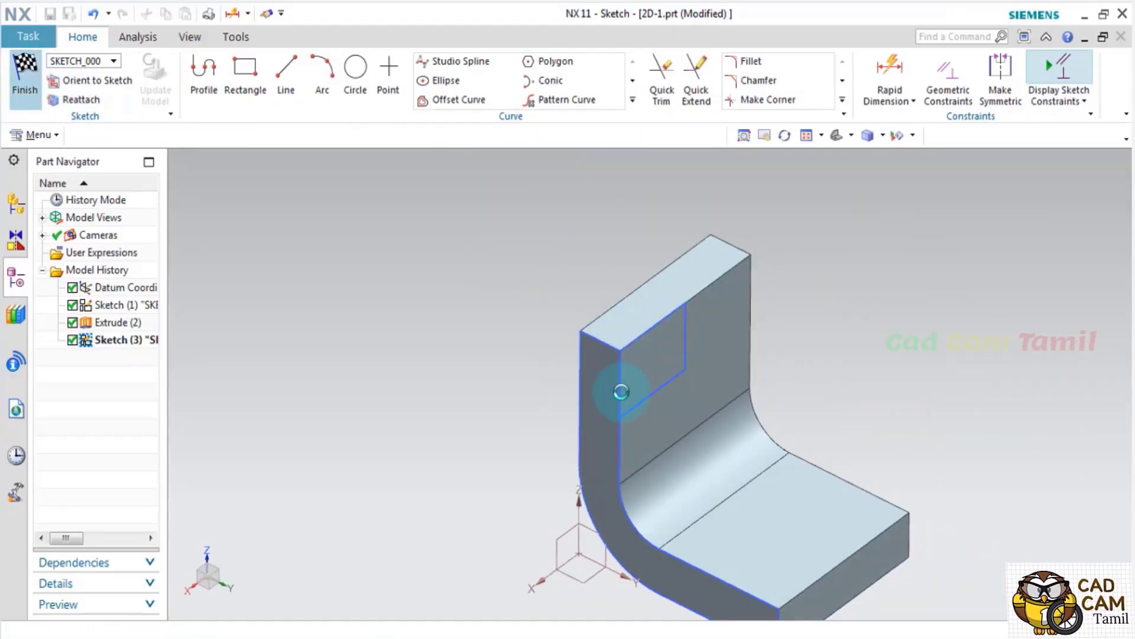
Extrude the rectangle Until Selected face with Boolean Subtract, cutting a notch into the upright
key(x)
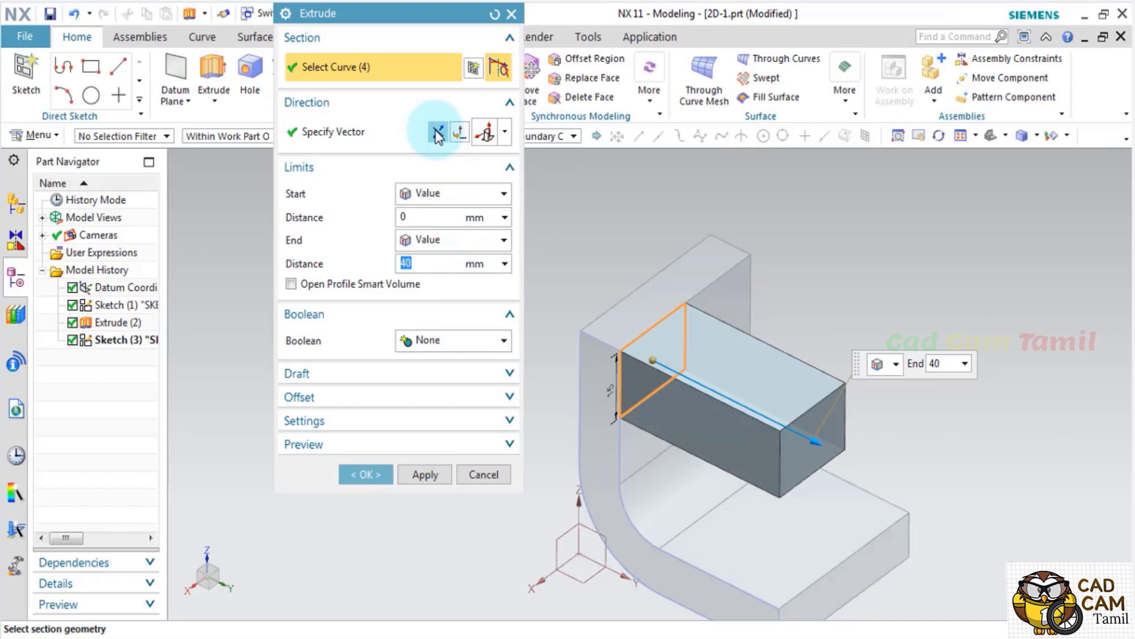
middle_drag(559, 178, 945, 473)
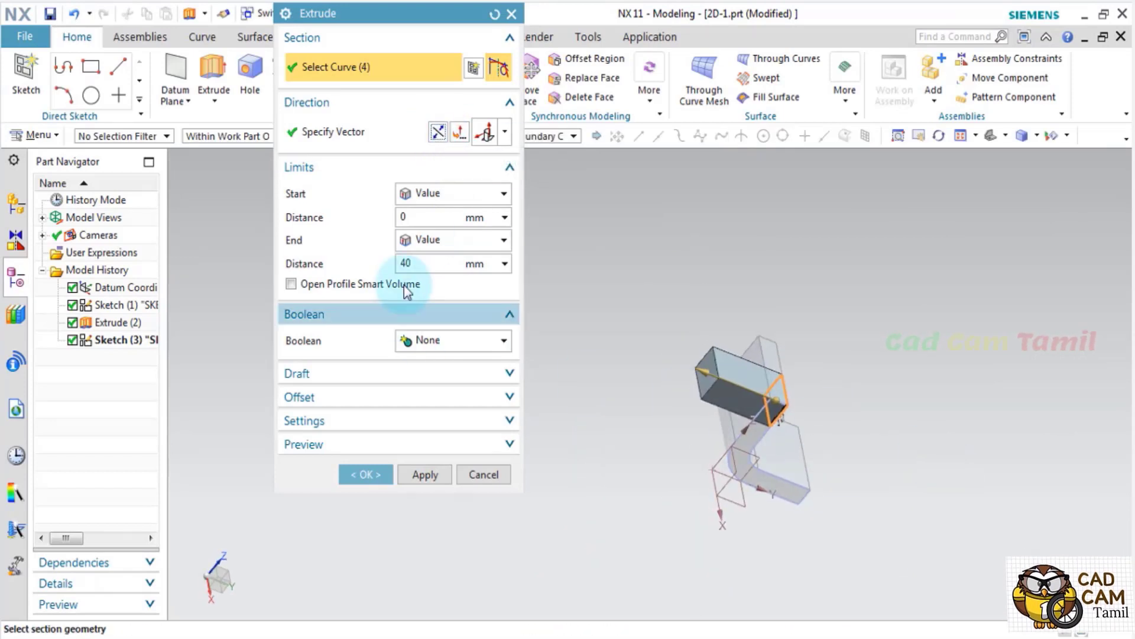
click(436, 239)
click(467, 314)
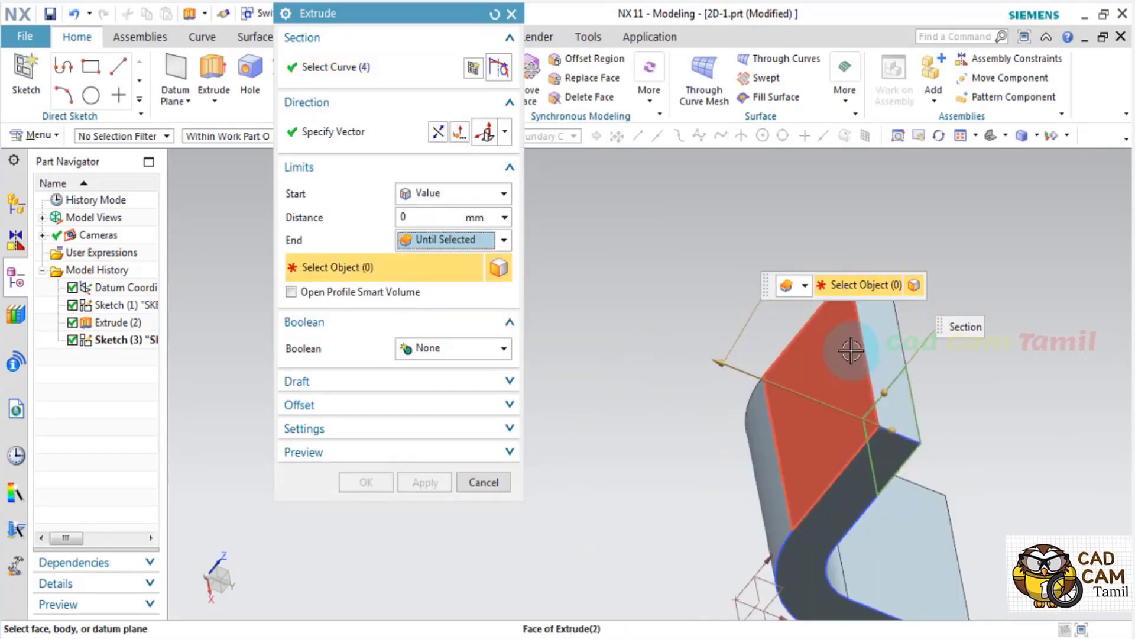
click(855, 351)
click(456, 349)
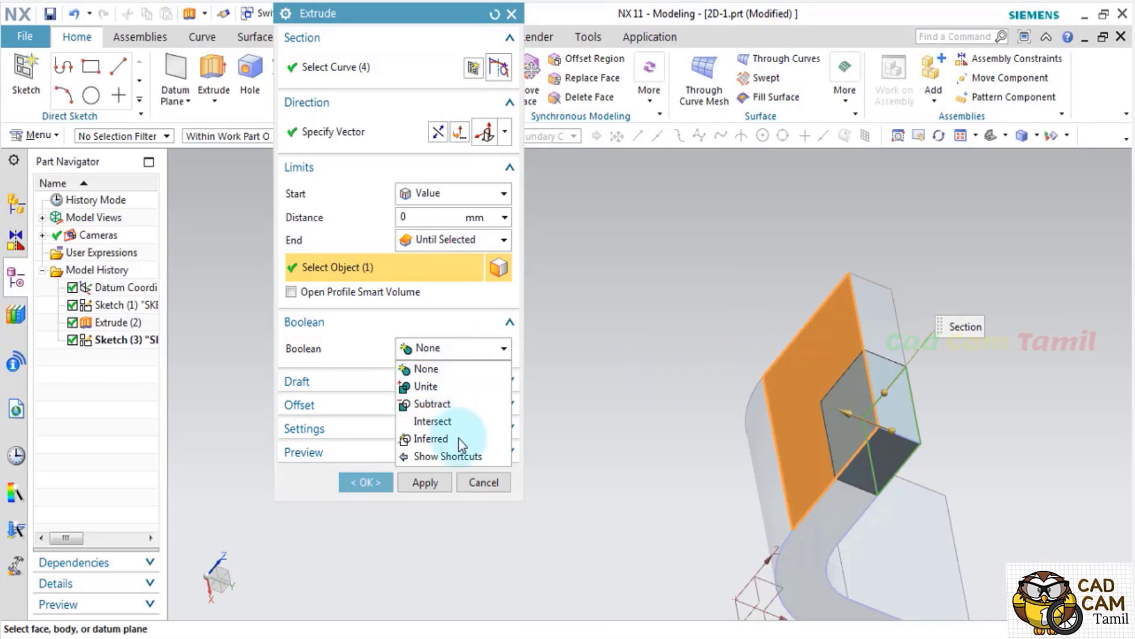
click(454, 404)
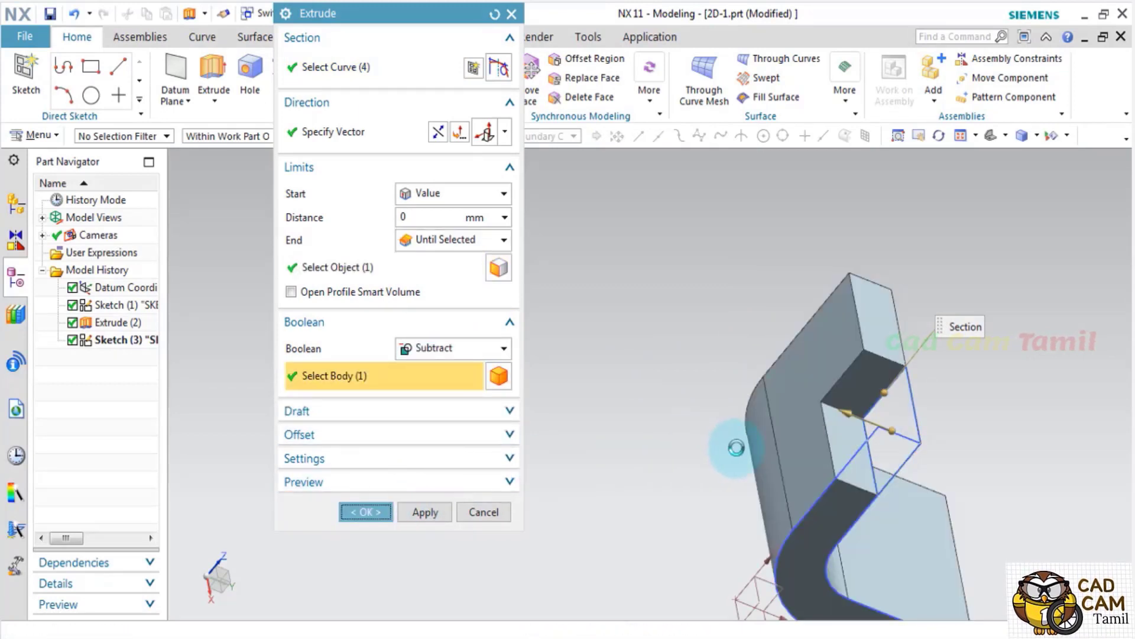
middle_click(735, 448)
middle_drag(666, 458, 128, 341)
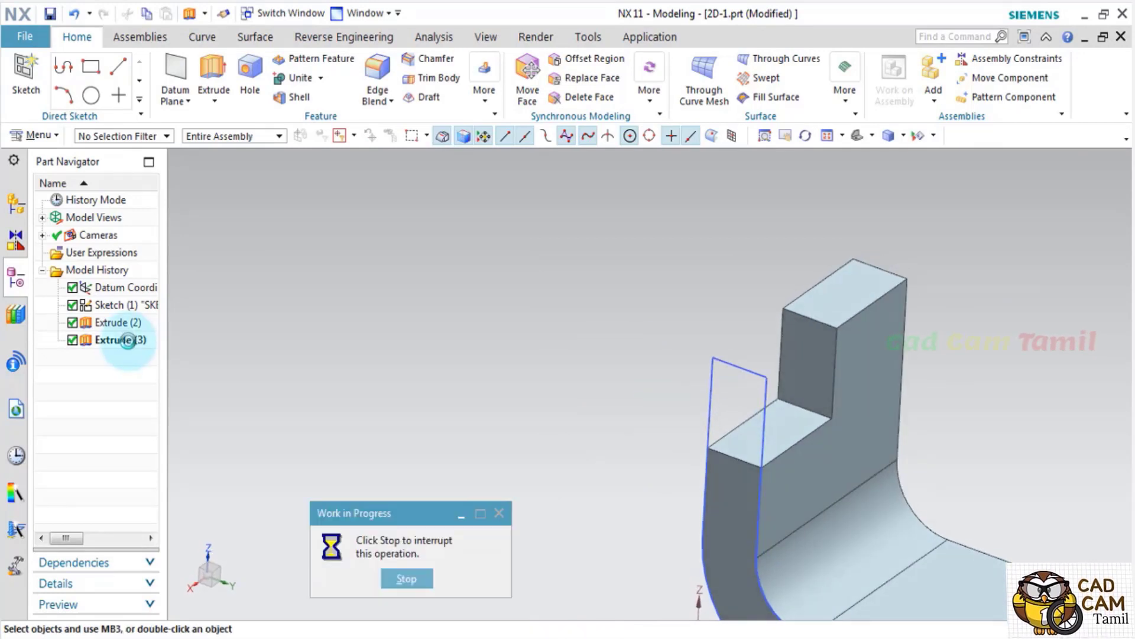
Open Extrude (3)'s section sketch for editing and dismiss the over-constrained warning
right_click(128, 341)
click(800, 441)
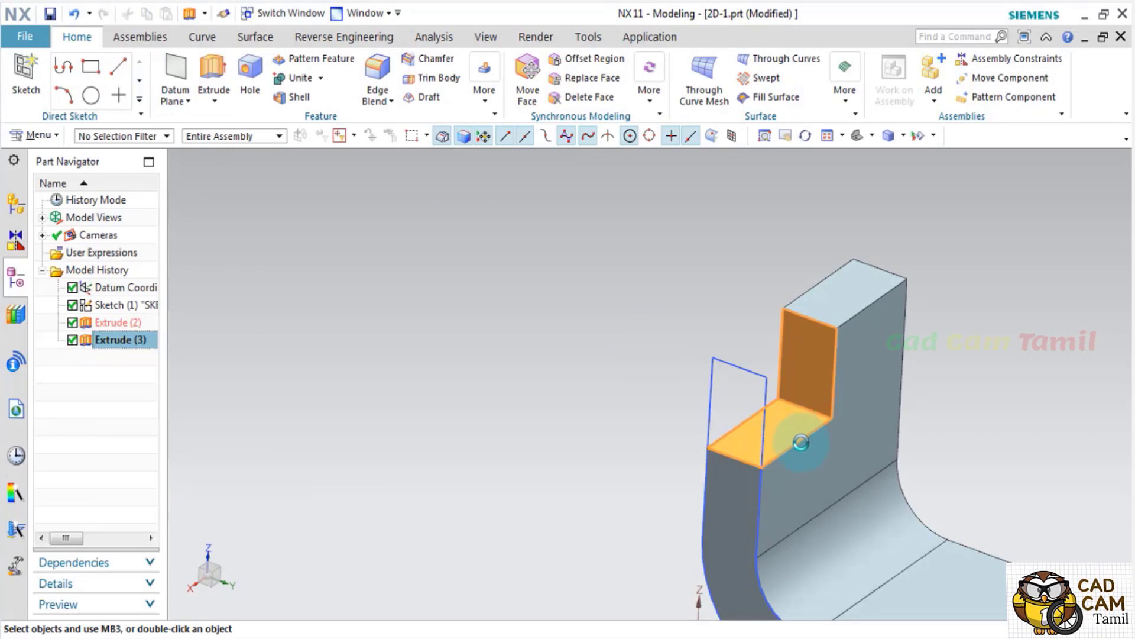
click(484, 131)
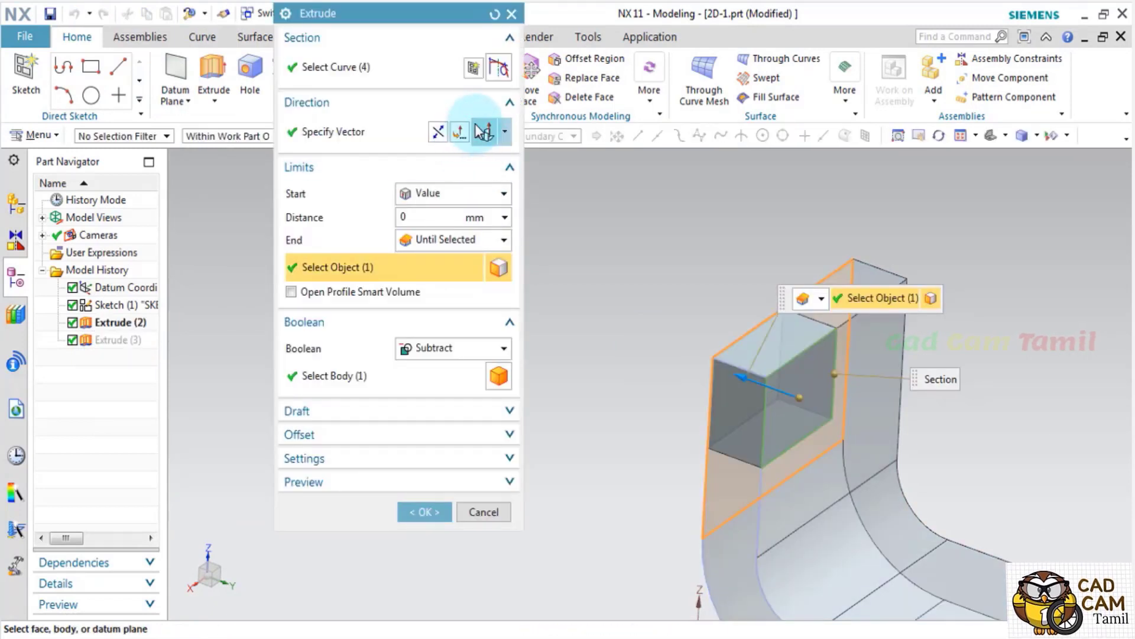
click(481, 73)
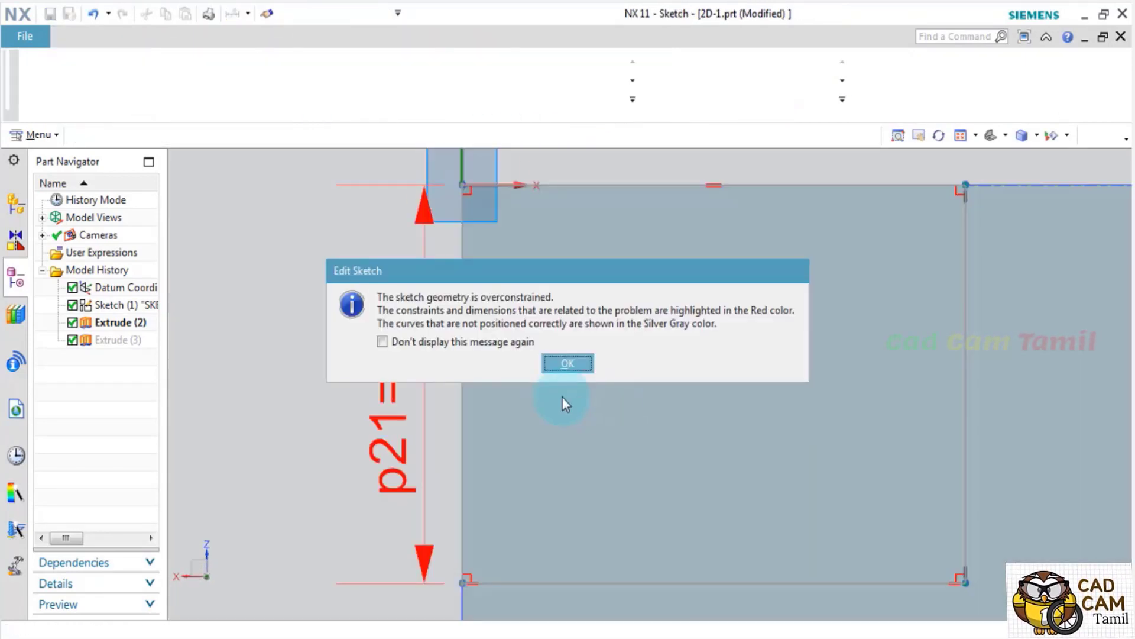
click(565, 363)
Delete the over-constraining dimension, finish the sketch and confirm the regenerated notch
right_click(399, 367)
click(450, 284)
scroll(543, 350, down, 3)
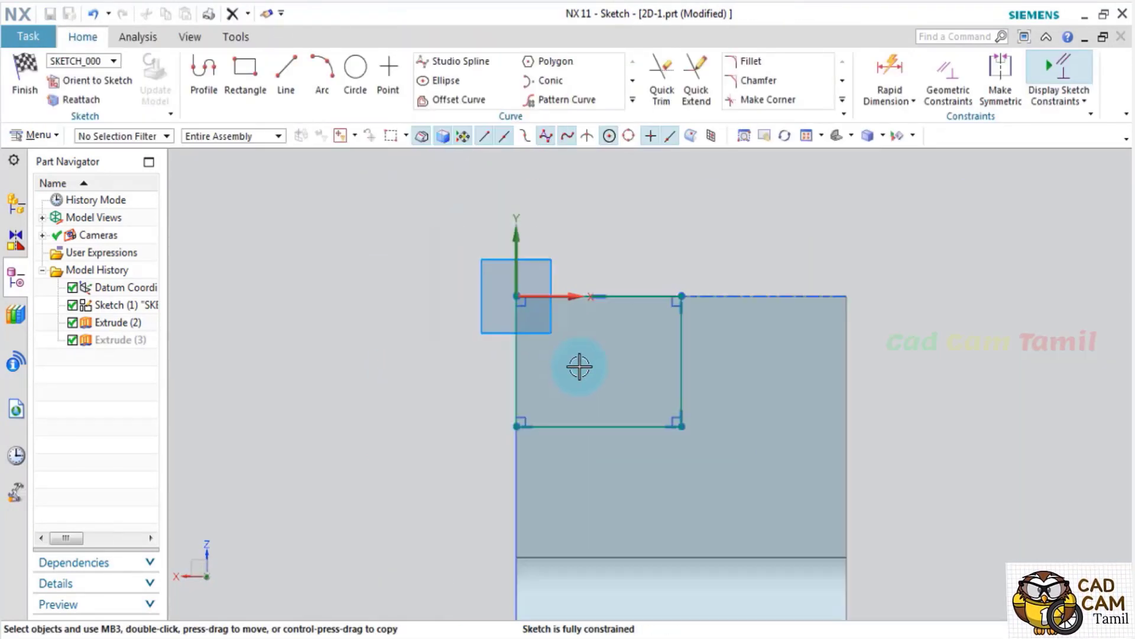
mouse_move(556, 397)
middle_down()
mouse_move(591, 413)
mouse_move(477, 350)
middle_up()
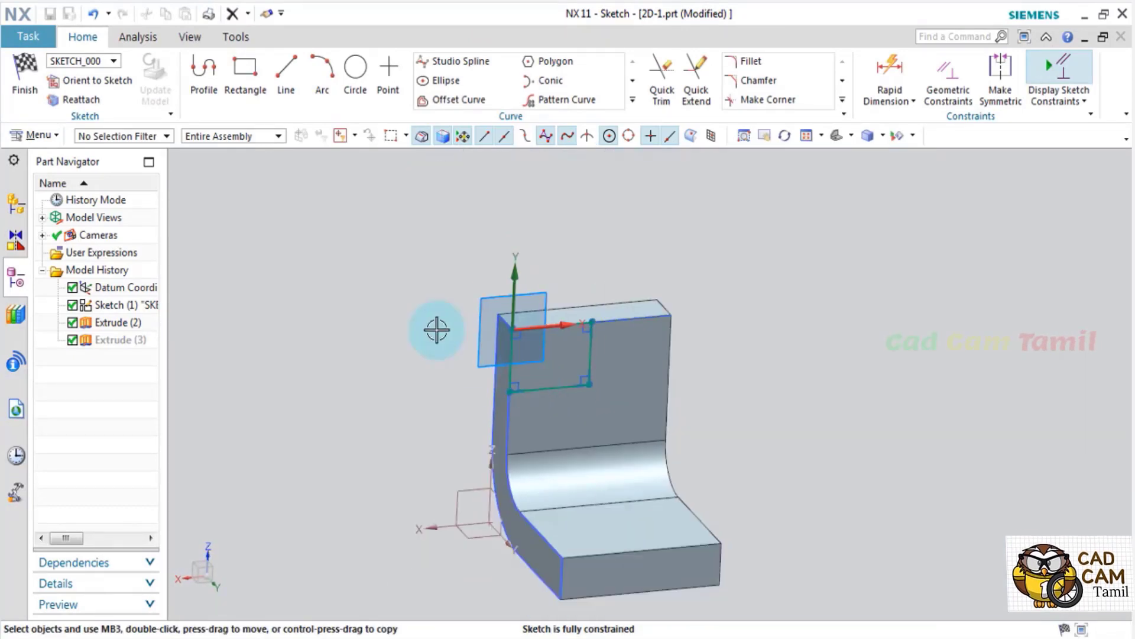
scroll(583, 406, up, 2)
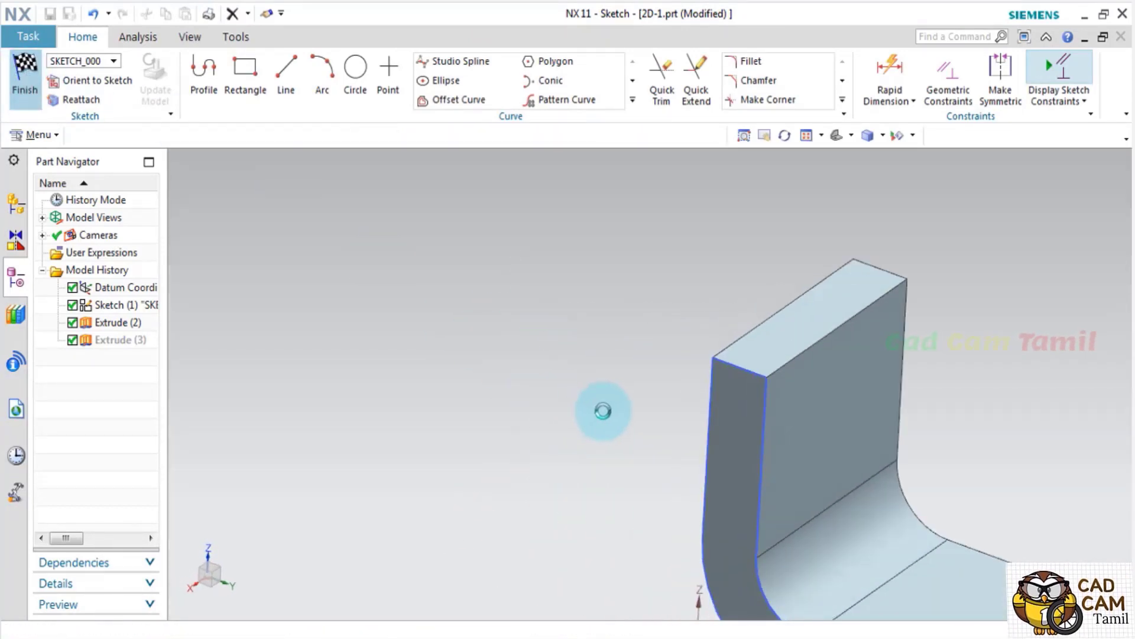
key(ctrl+q)
click(440, 510)
scroll(628, 375, up, 3)
scroll(633, 388, down, 3)
scroll(628, 380, up, 3)
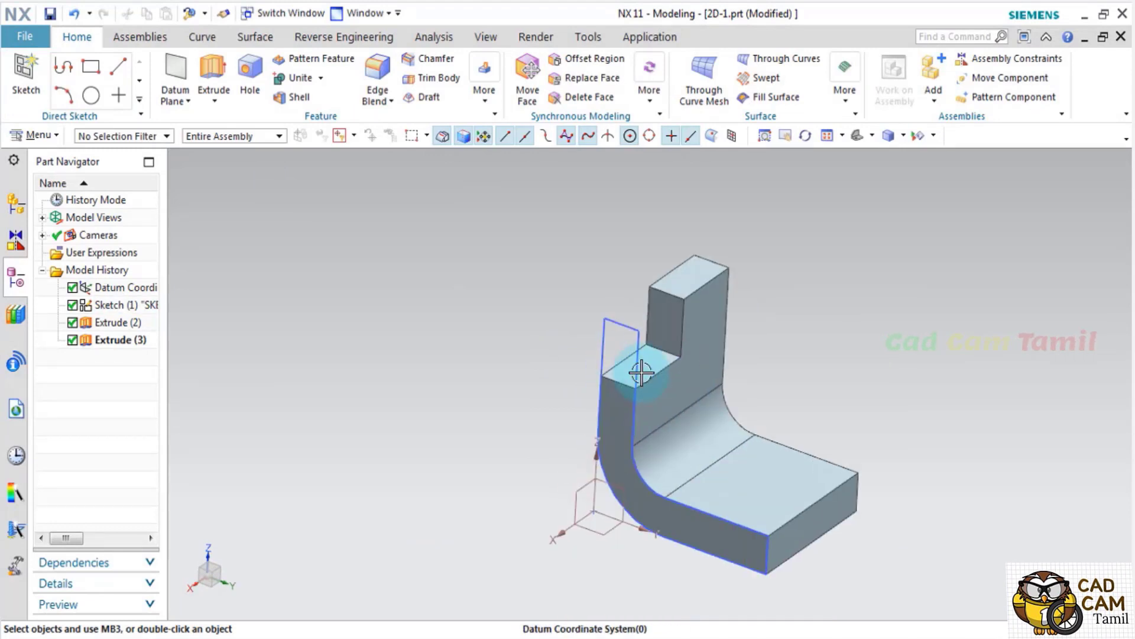
Hide profile sketch SKETCH_002 and check the U-slot dimensions on the reference PDF
click(645, 333)
click(761, 305)
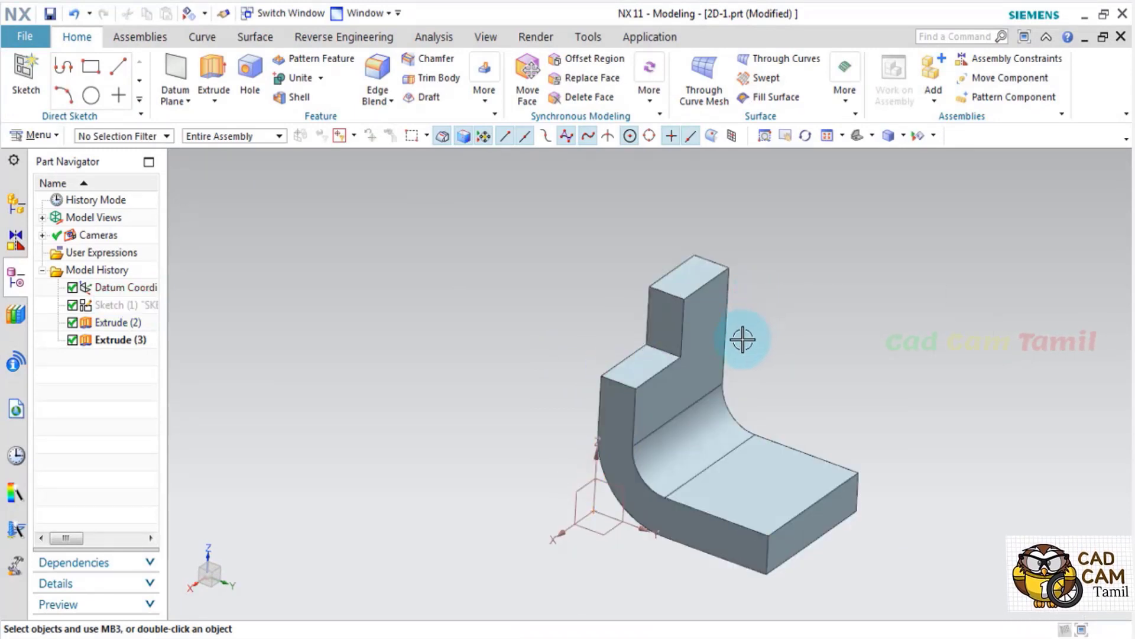
scroll(615, 459, up, 3)
scroll(705, 413, down, 4)
middle_drag(706, 412, 641, 435)
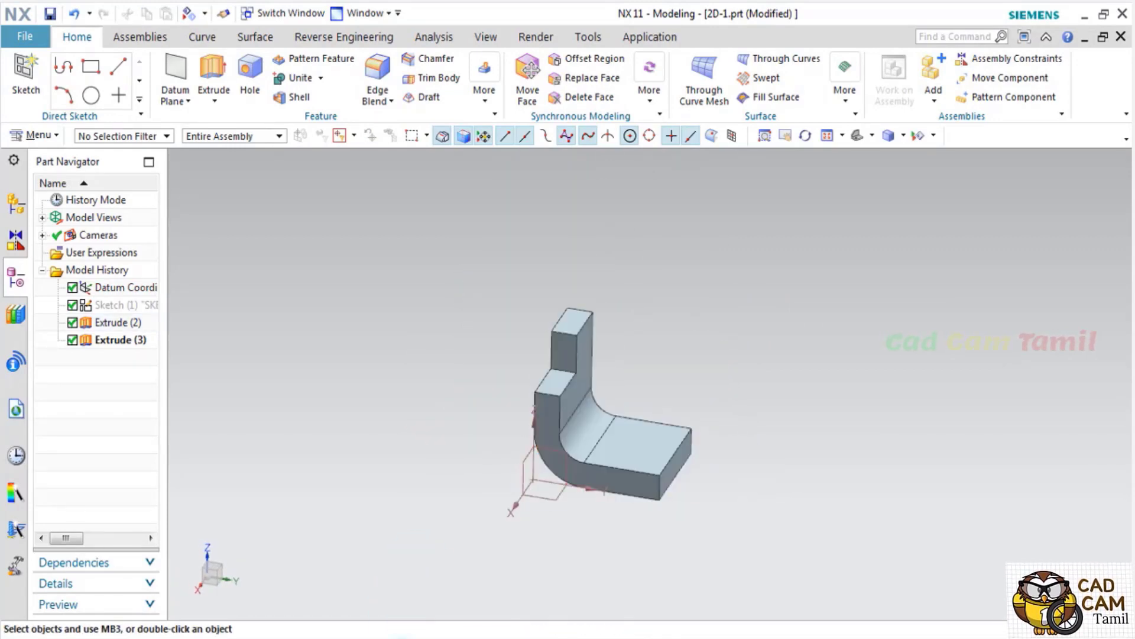
click(329, 633)
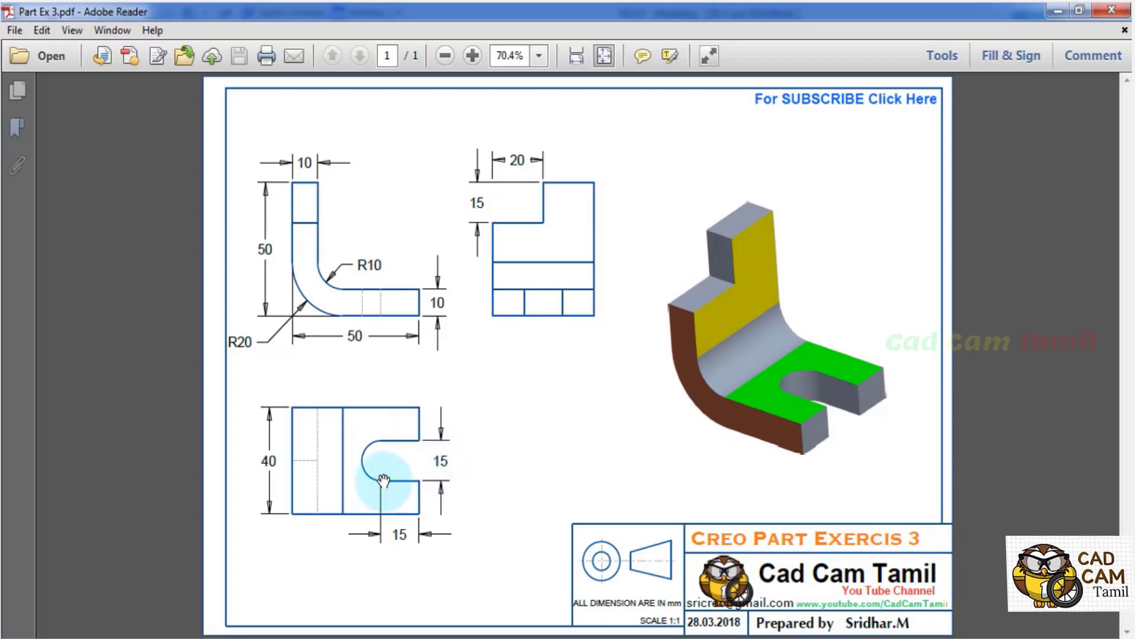
click(355, 636)
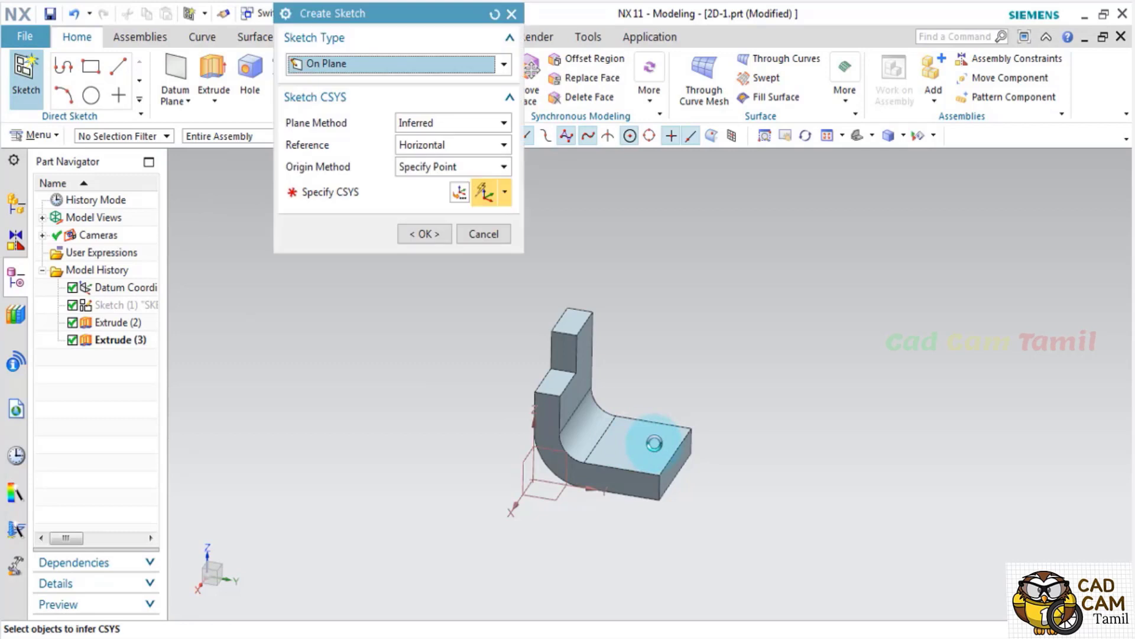
Start a sketch on the base's top face and draw a rectangle at its edge
click(654, 448)
click(414, 234)
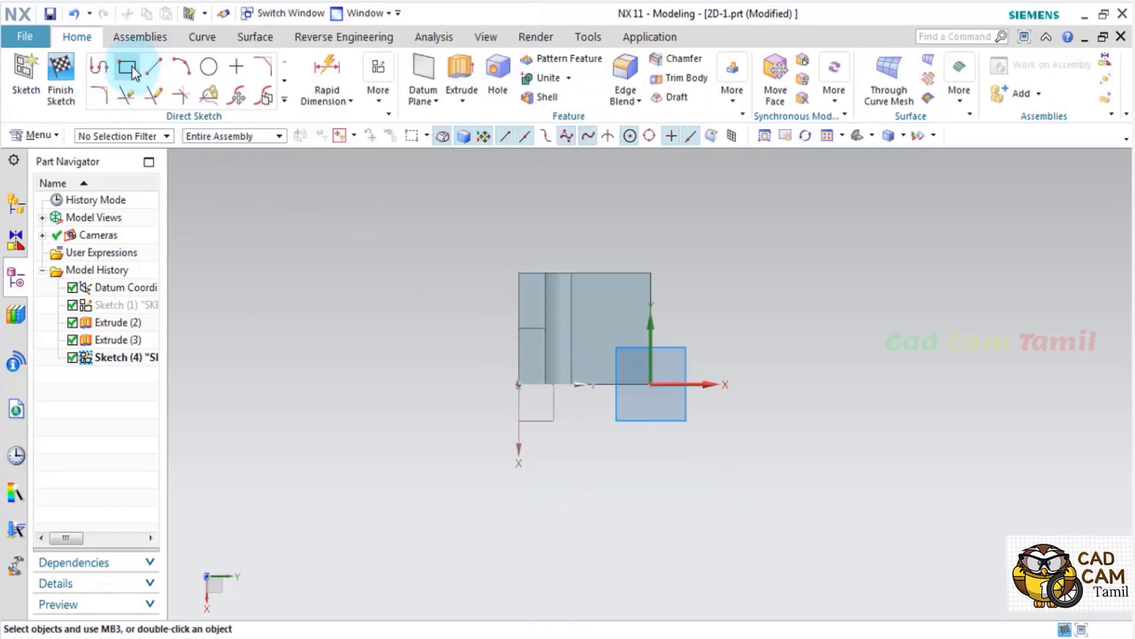
click(132, 71)
scroll(664, 326, up, 5)
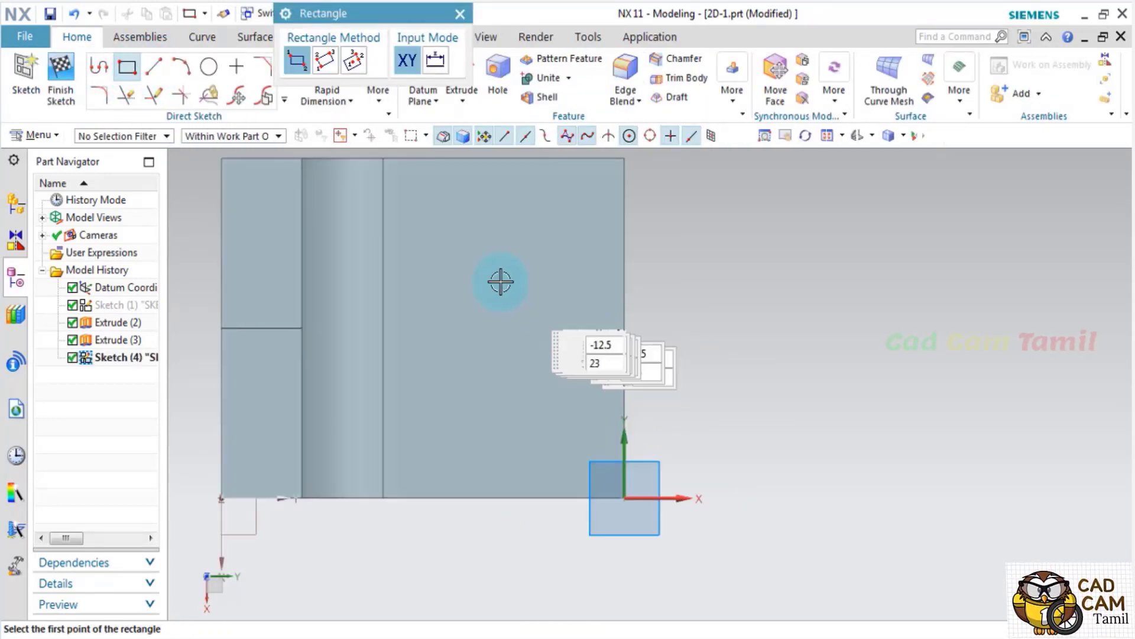
click(551, 360)
click(460, 14)
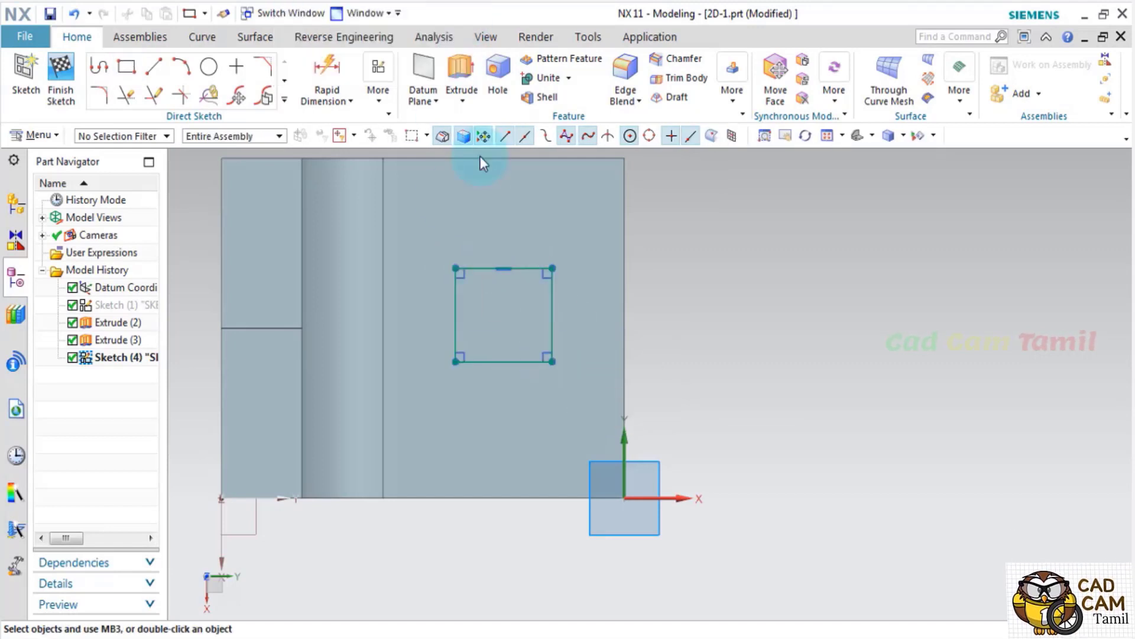
Constrain the rectangle side's midpoint coincident with the base edge's midpoint
key(c)
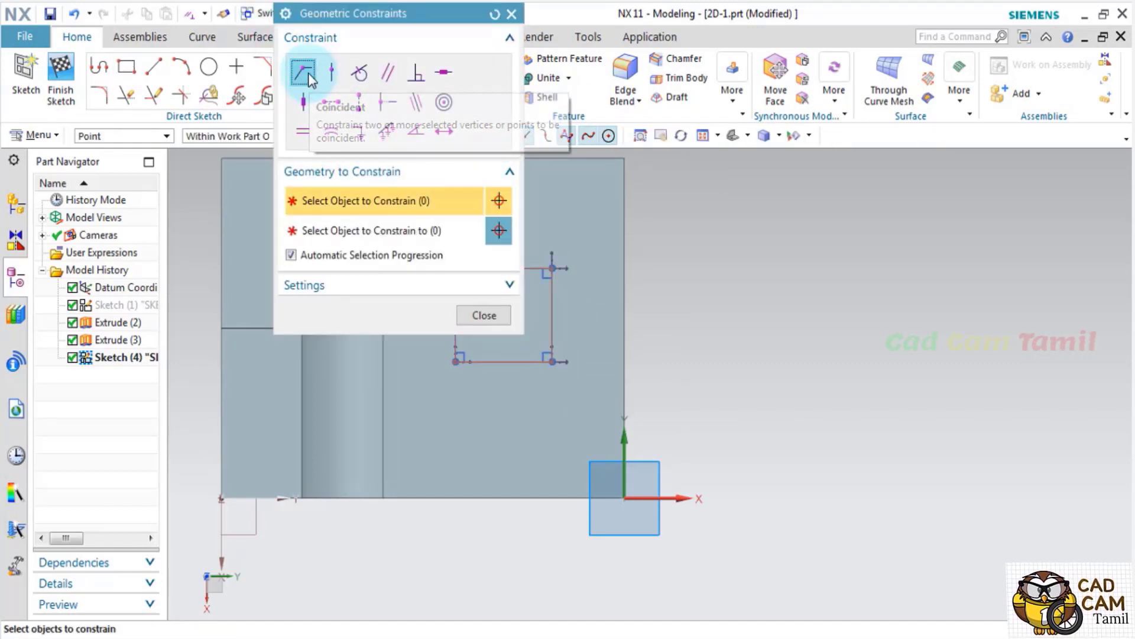
click(550, 314)
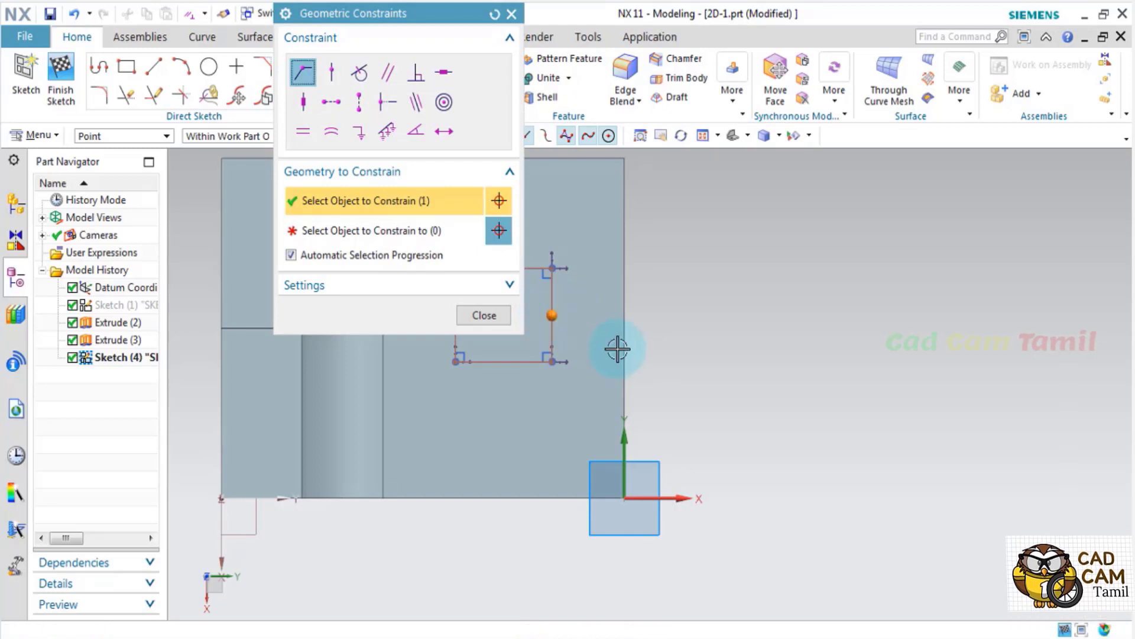
click(628, 328)
mouse_move(628, 327)
shift+middle_down()
mouse_move(651, 408)
mouse_move(643, 396)
shift+middle_up()
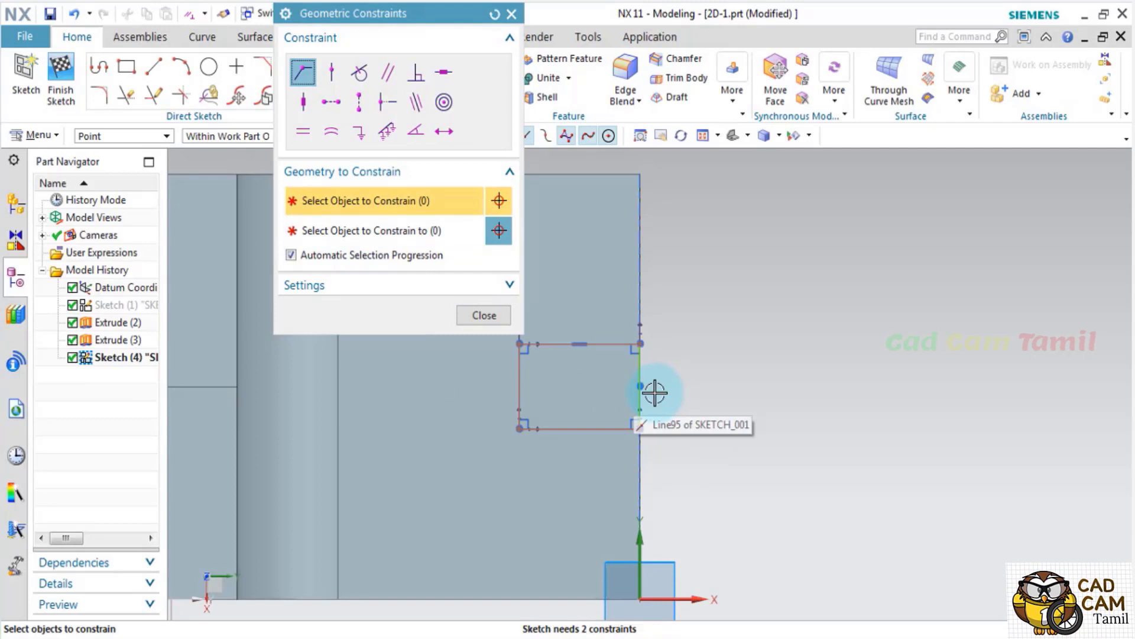
scroll(672, 396, down, 3)
key(Escape)
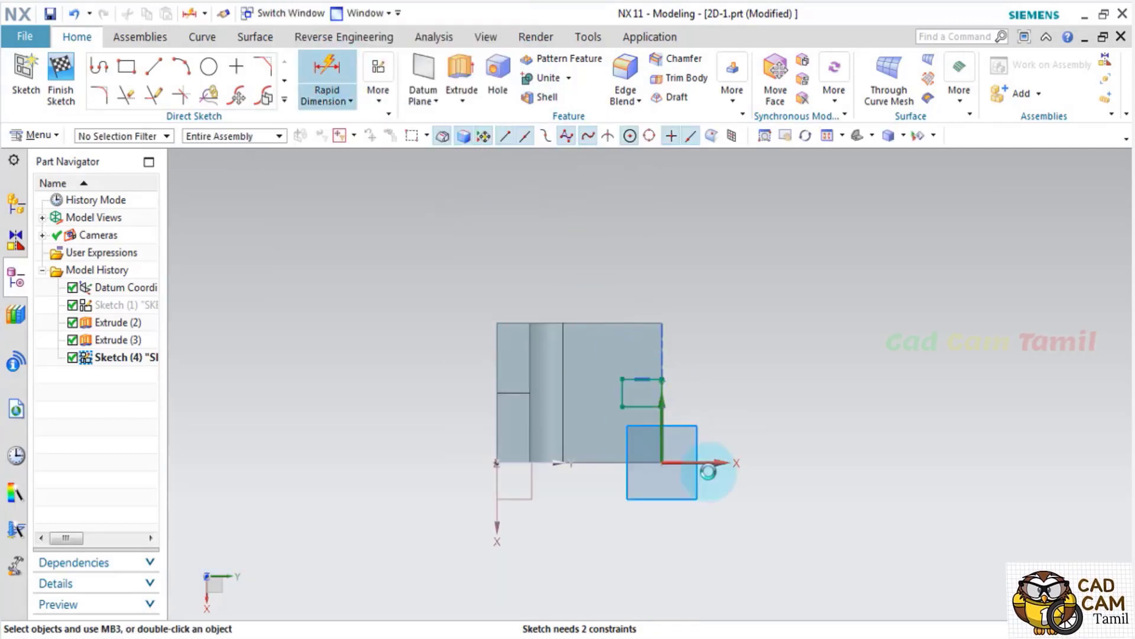
Dimension the rectangle to 15 tall and 15 wide
key(d)
scroll(656, 378, up, 5)
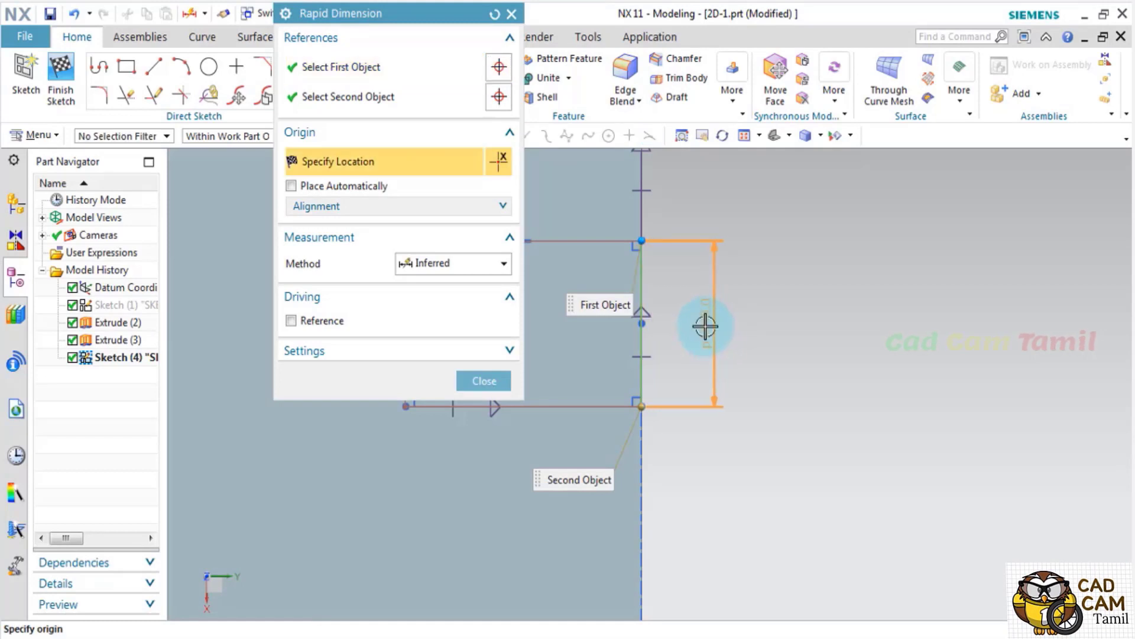
click(719, 332)
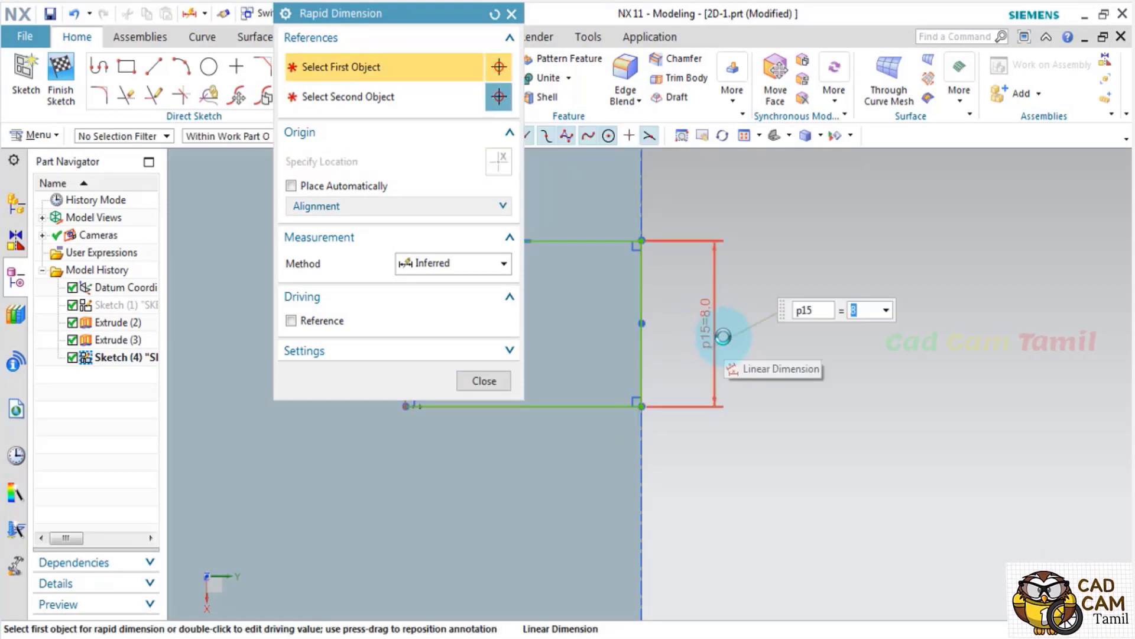
text(15)
key(Return)
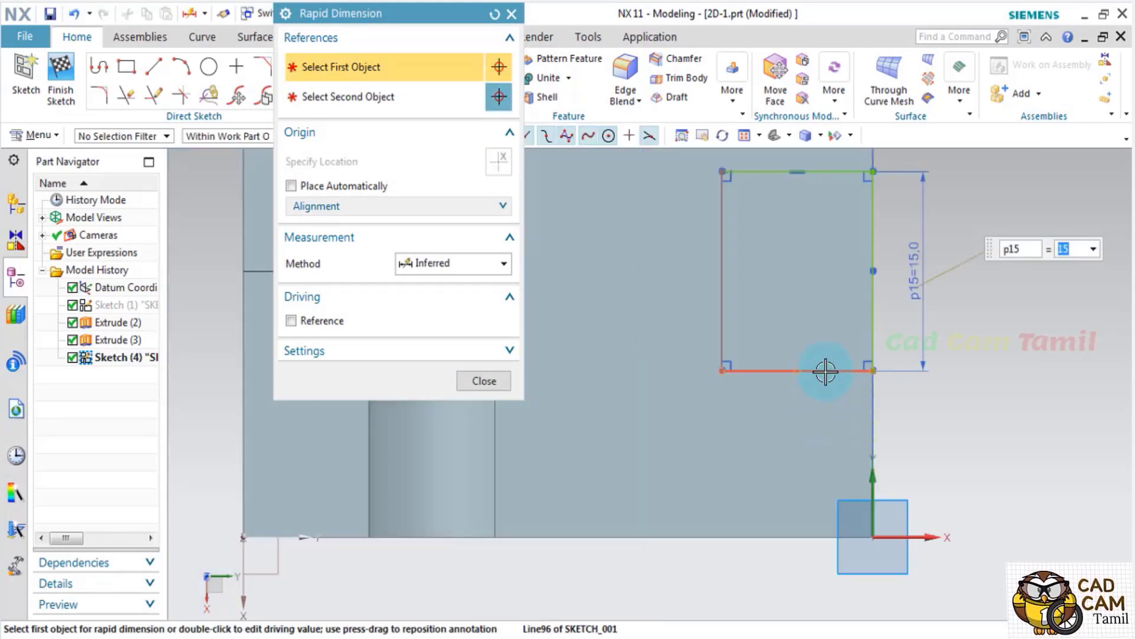
click(819, 427)
text(15)
key(Return)
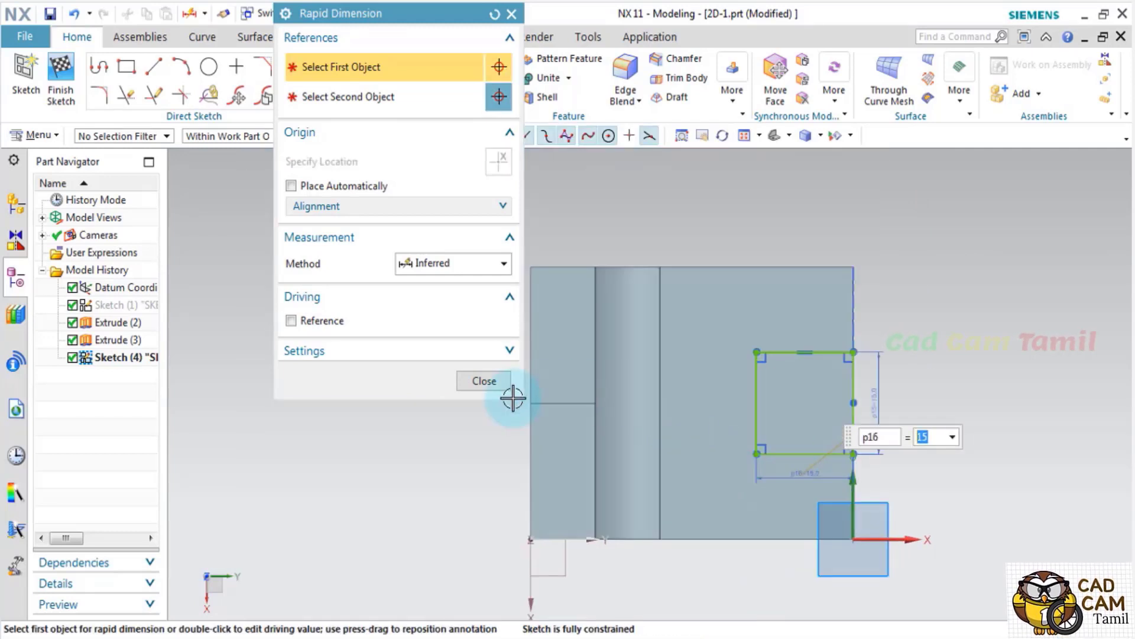
click(483, 381)
Draw a 15-diameter circle centred on the rectangle side's midpoint
click(209, 66)
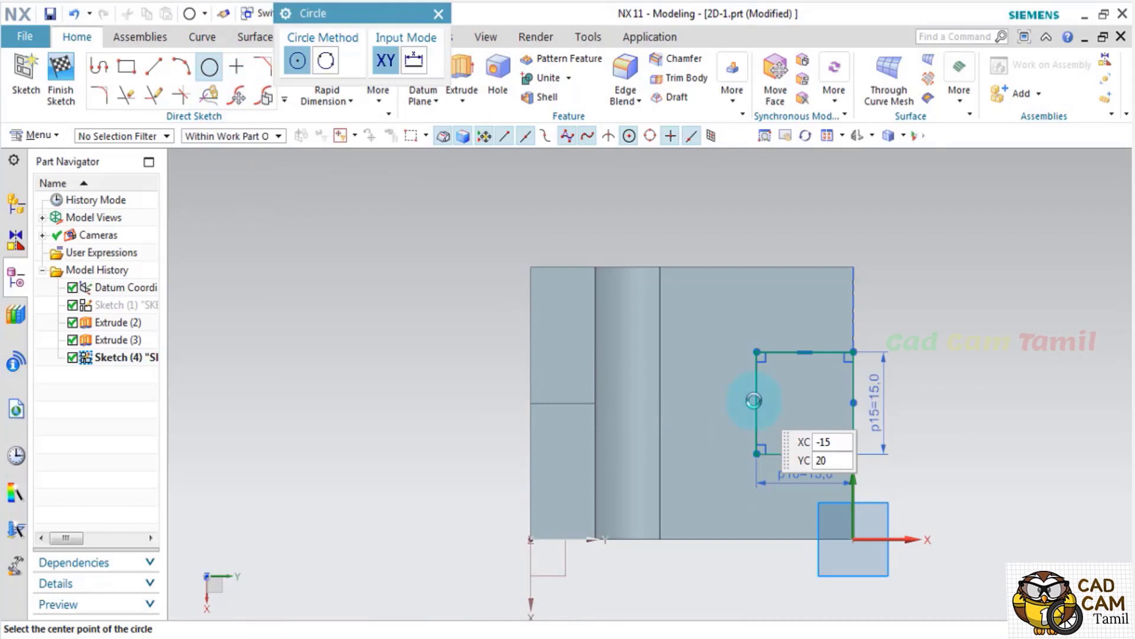
click(757, 404)
scroll(749, 440, up, 5)
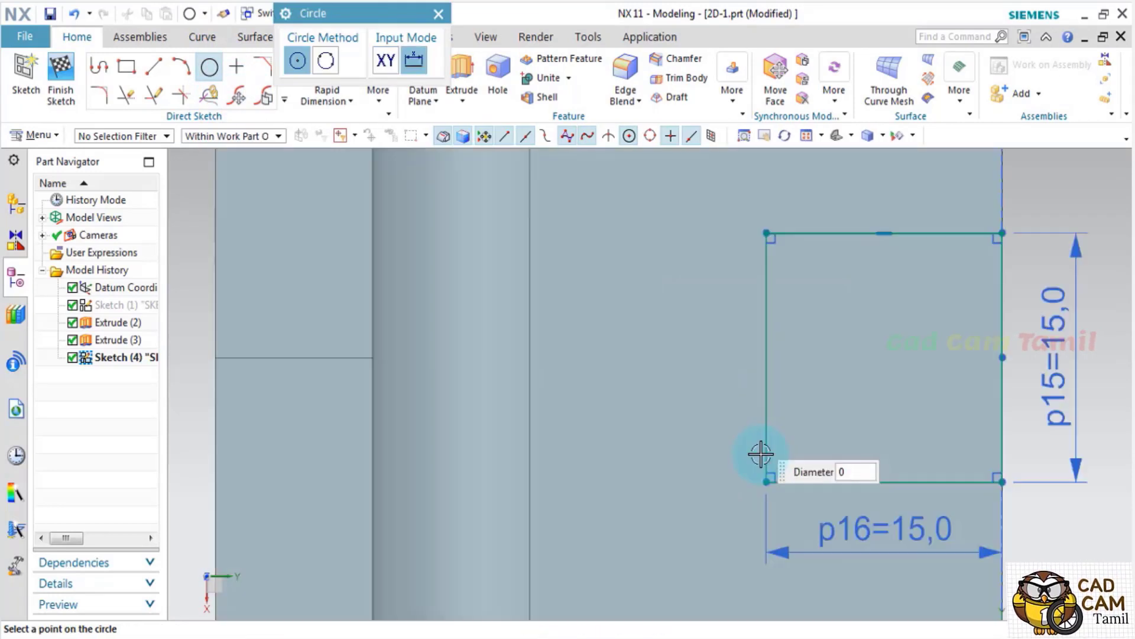
scroll(767, 486, up, 3)
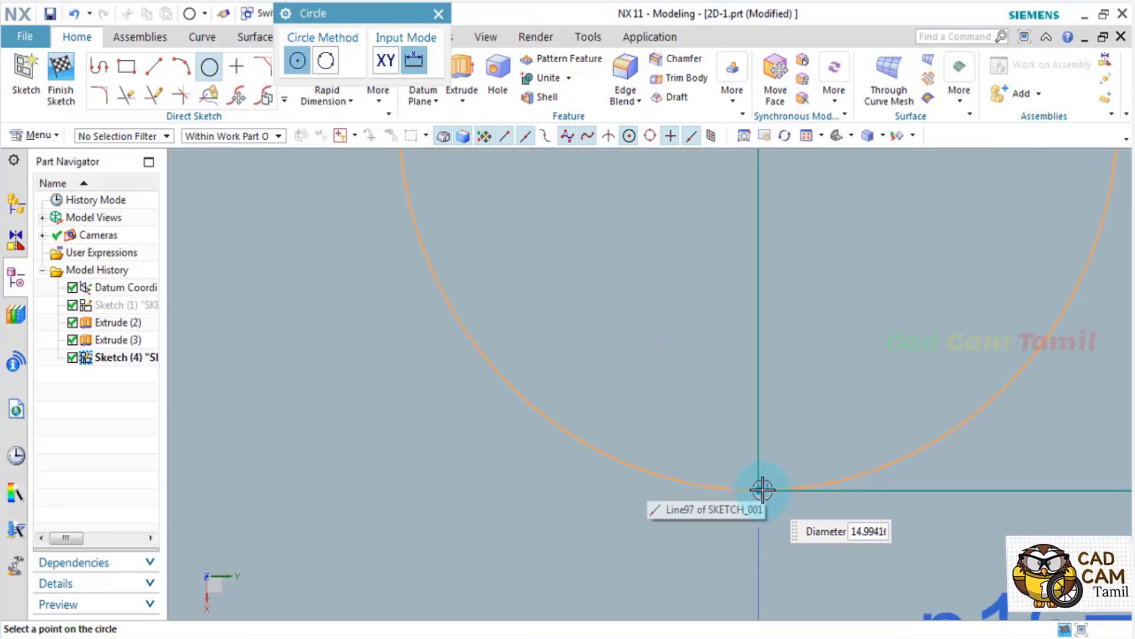
click(759, 488)
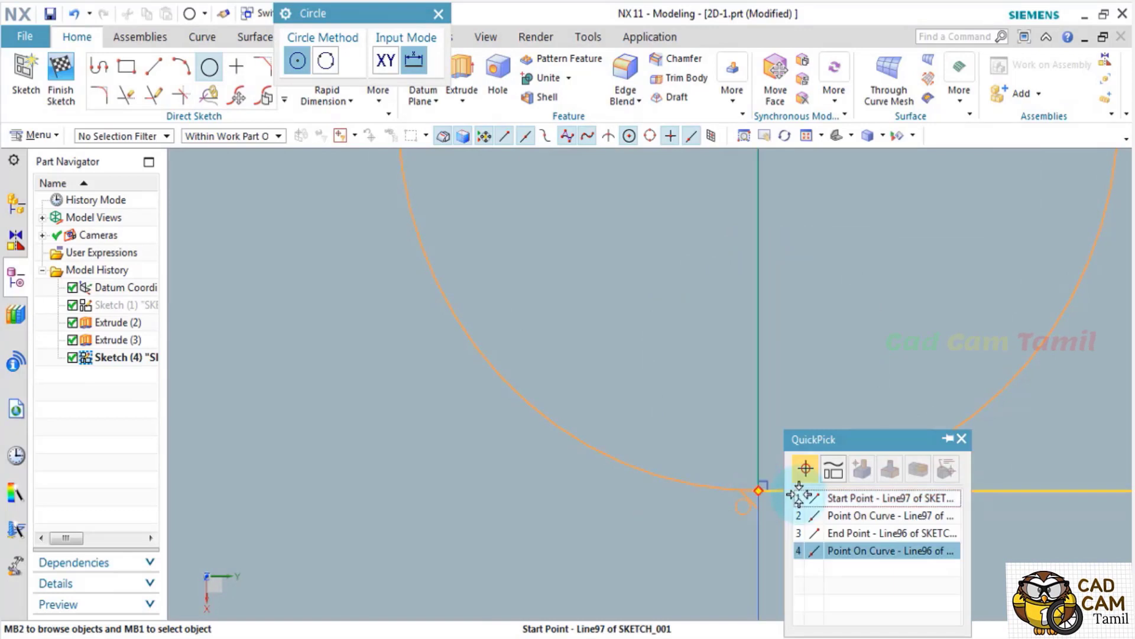
click(835, 498)
scroll(769, 496, down, 5)
scroll(768, 495, down, 3)
scroll(562, 154, up, 3)
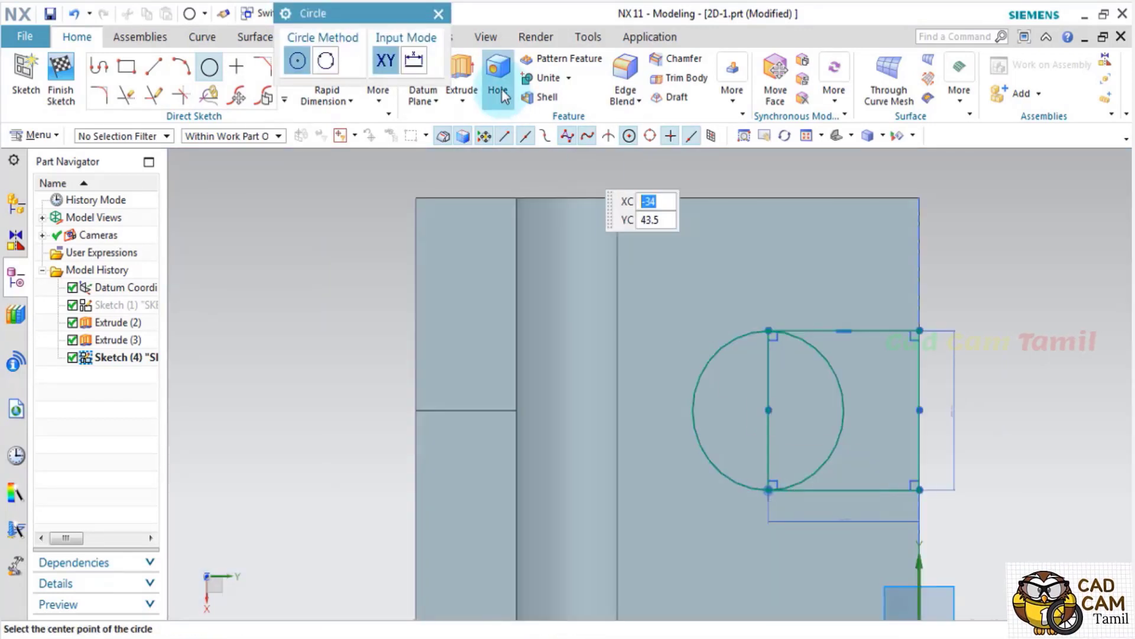
key(Escape)
Finish the slot sketch and begin a new extrusion from it
click(51, 73)
mouse_move(568, 316)
middle_down()
mouse_move(859, 387)
mouse_move(837, 331)
middle_up()
click(213, 67)
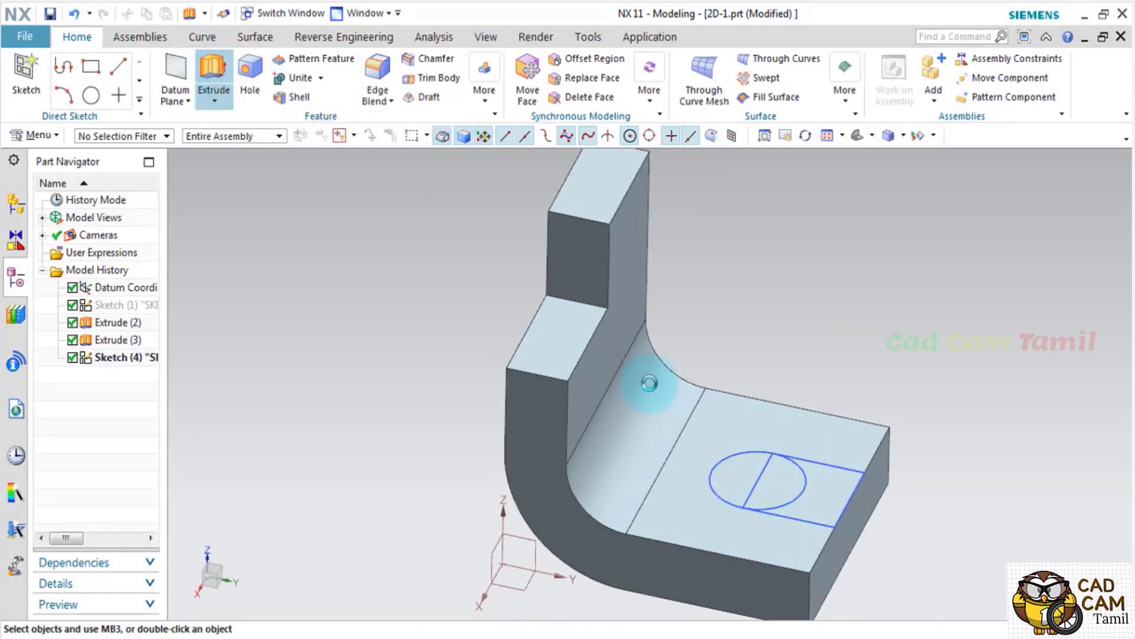
Select the half-circle and square regions of the slot sketch as the extrusion section
scroll(769, 414, down, 3)
scroll(775, 418, up, 2)
drag(380, 25, 300, 49)
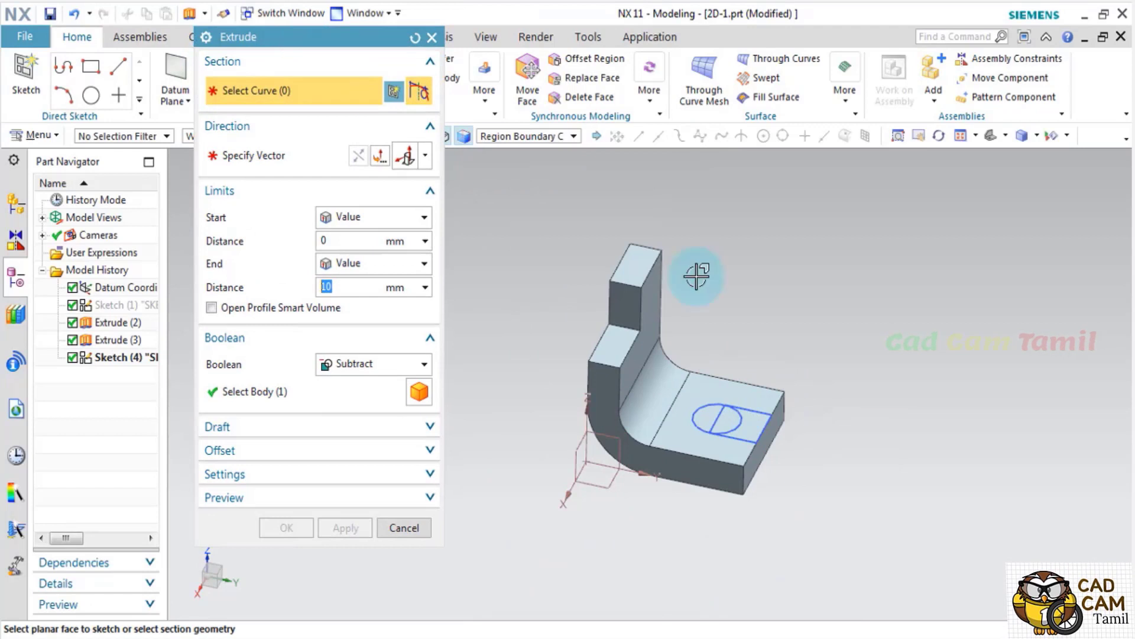
scroll(701, 437, up, 4)
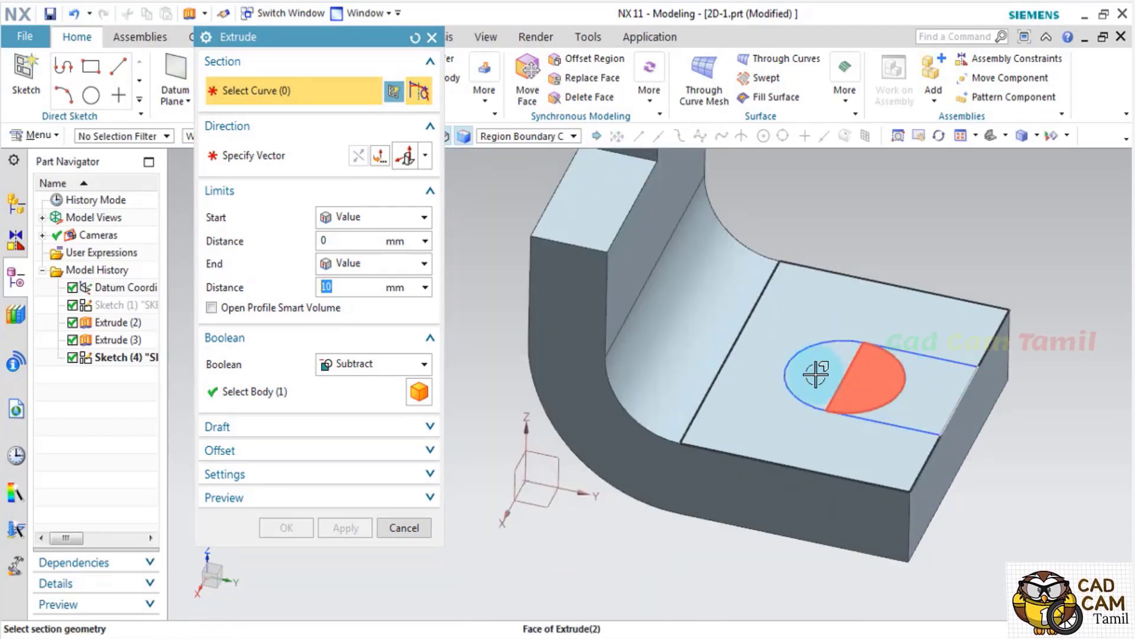
scroll(893, 420, down, 3)
scroll(879, 398, up, 2)
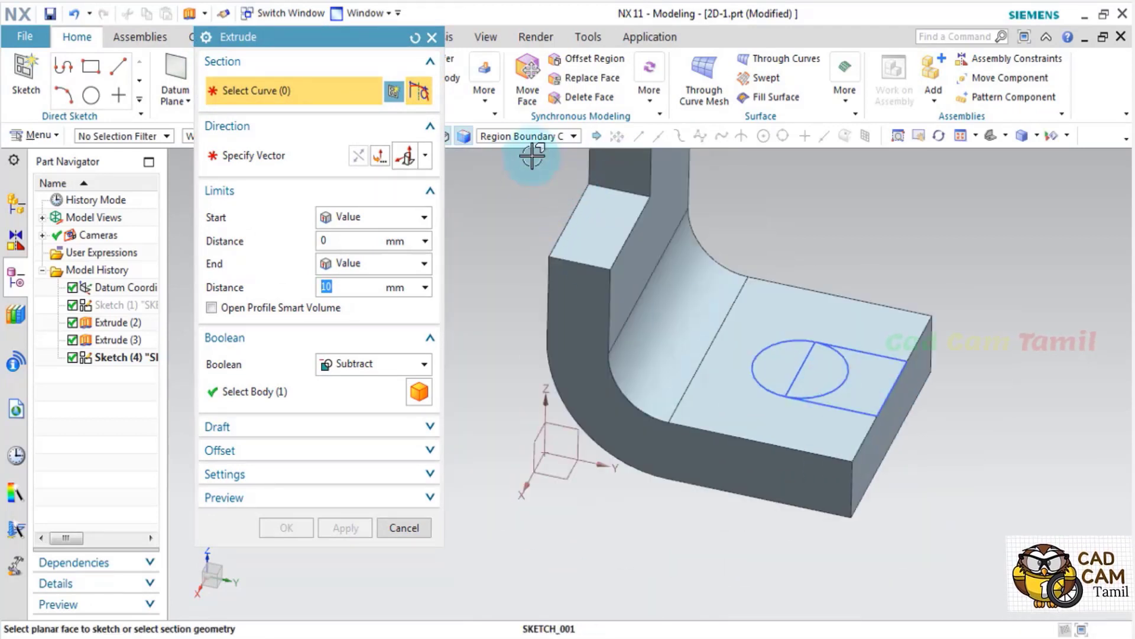
scroll(864, 445, up, 2)
scroll(869, 423, down, 2)
scroll(884, 397, up, 3)
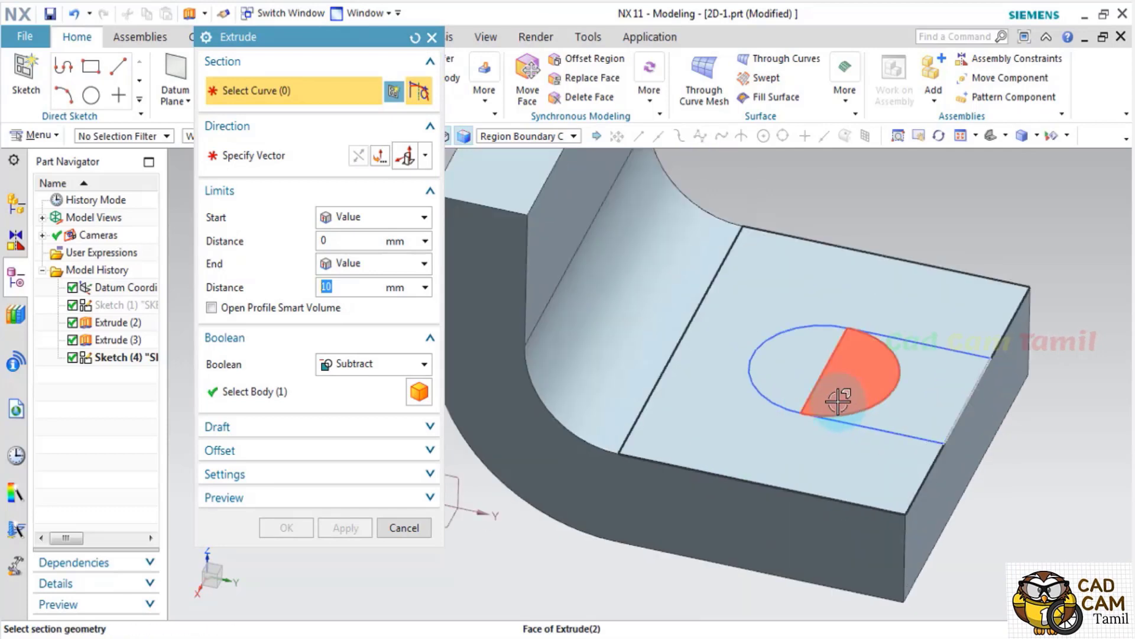
click(800, 374)
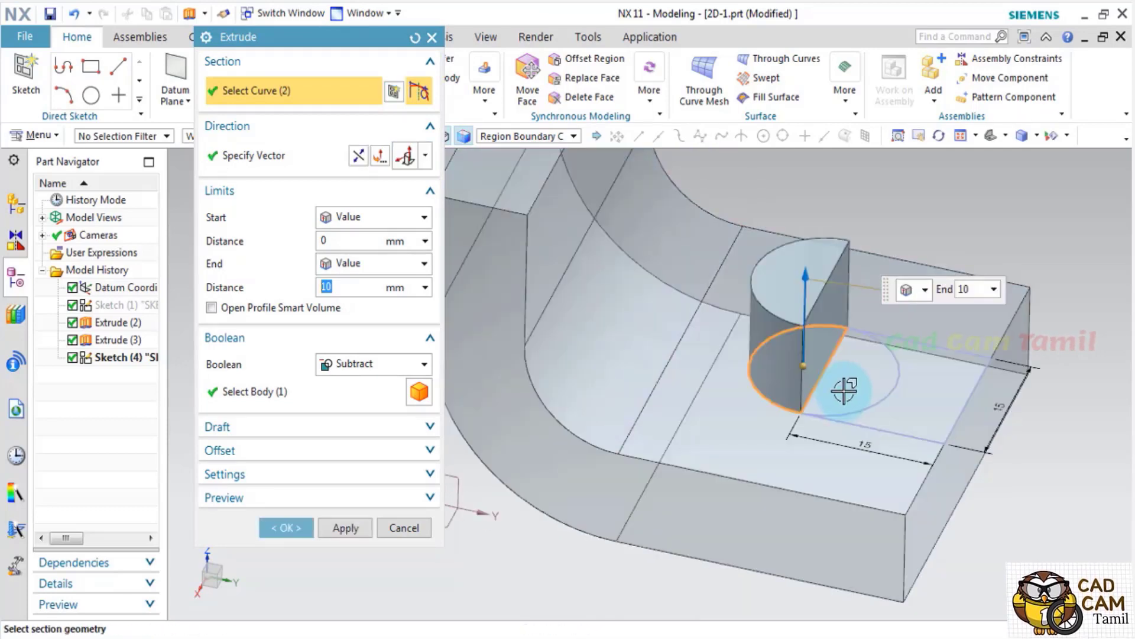
click(928, 413)
scroll(929, 435, down, 2)
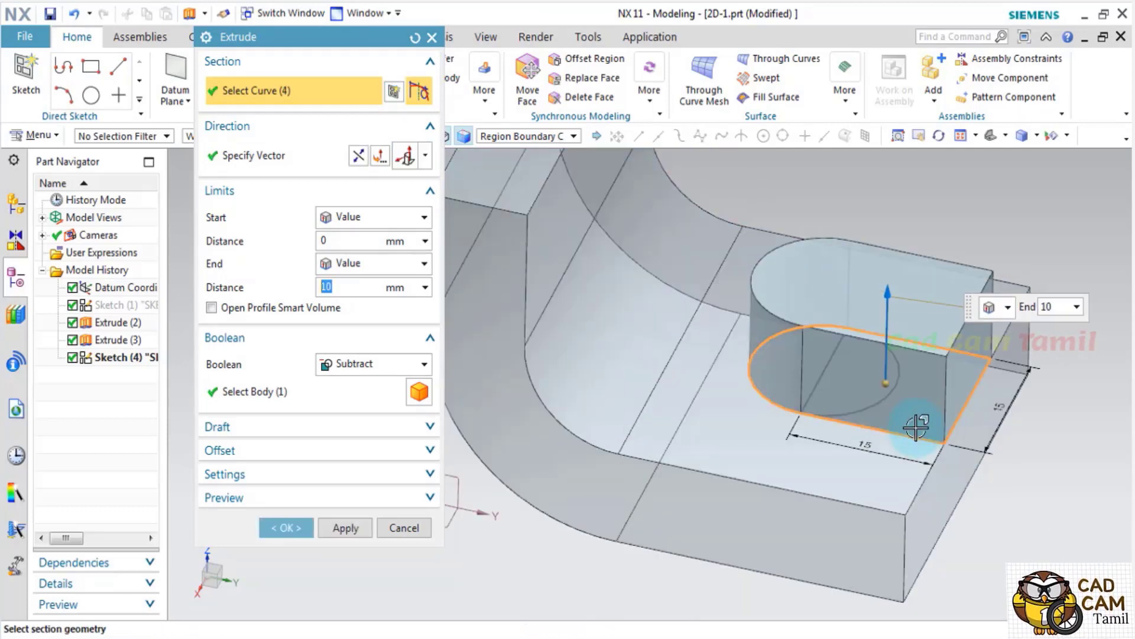
scroll(932, 436, up, 3)
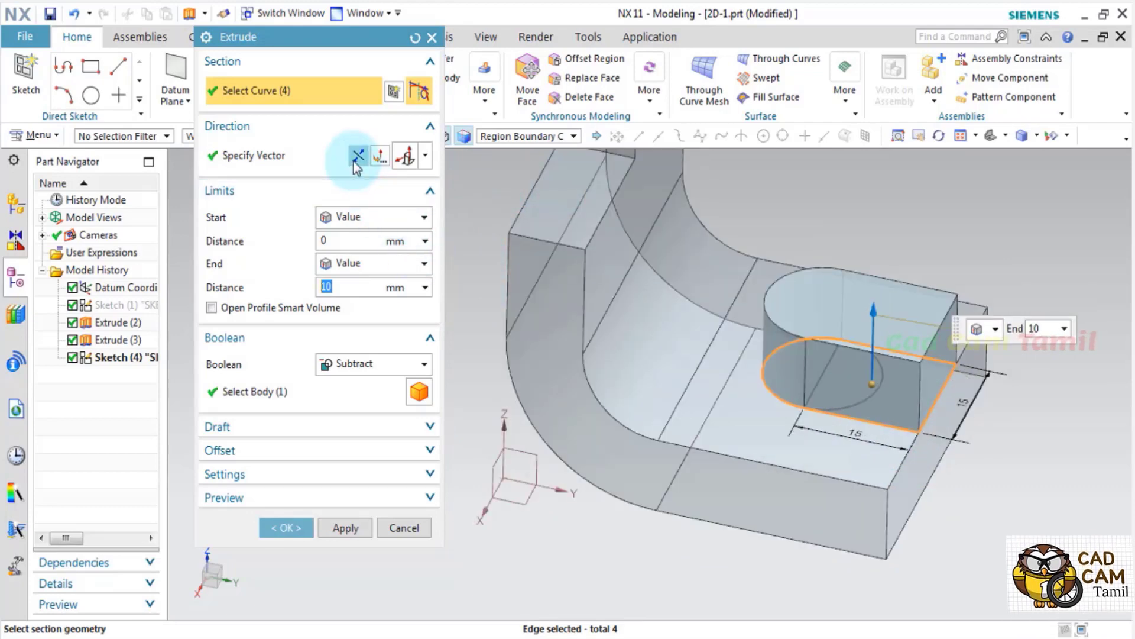
Reverse the extrusion to cut downward into the base and apply it
click(381, 156)
scroll(828, 436, up, 3)
scroll(834, 437, down, 3)
middle_drag(794, 443, 658, 454)
middle_click(801, 414)
Re-edit the slot cut to end Until Selected at the base's bottom face, then hide the sketch
double_click(802, 413)
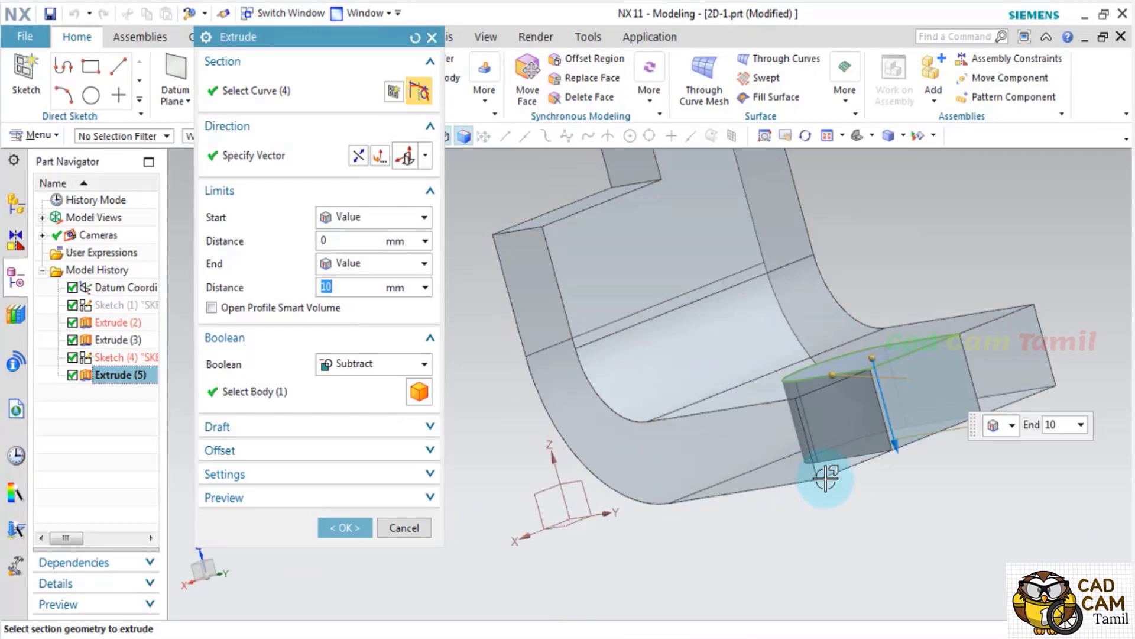
drag(920, 475, 919, 492)
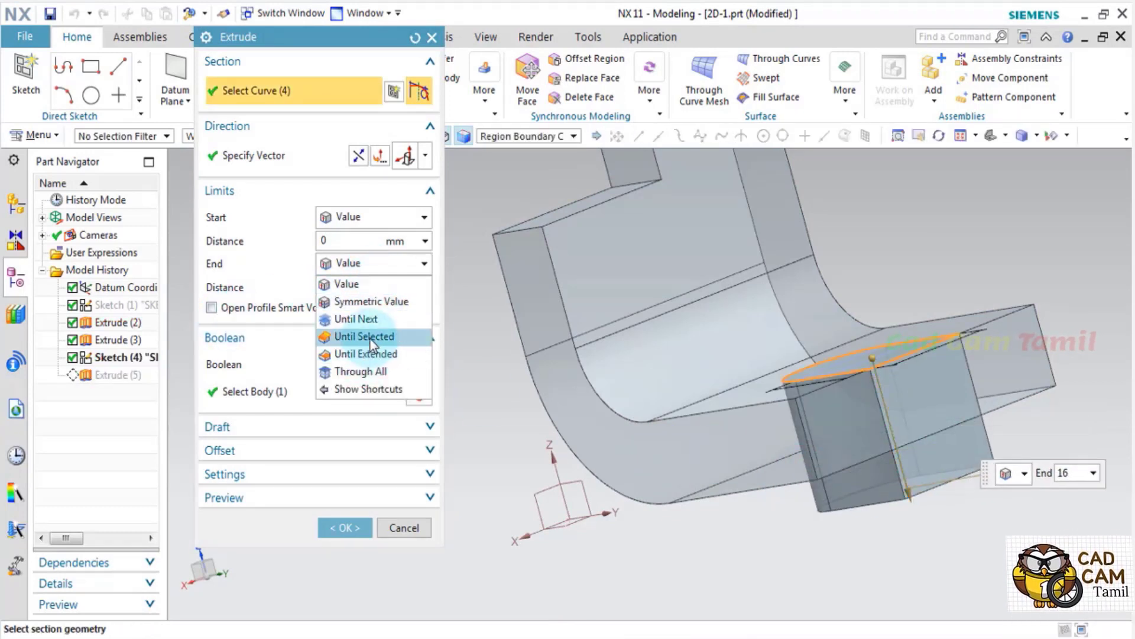
click(364, 335)
middle_drag(520, 491, 683, 390)
click(683, 390)
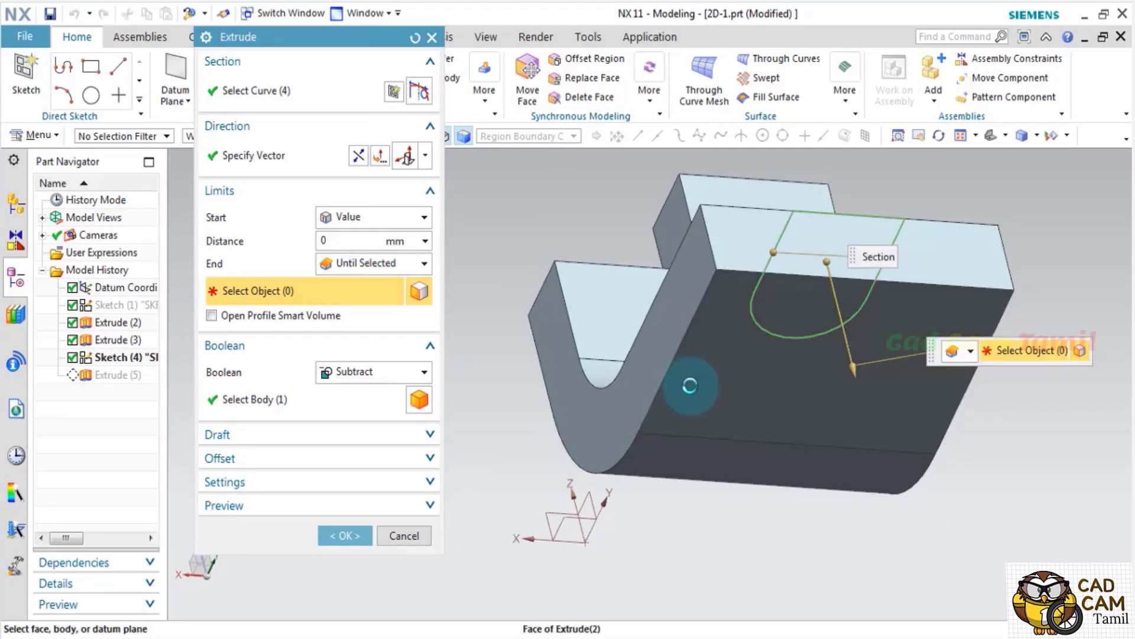
click(363, 537)
middle_drag(470, 441, 491, 456)
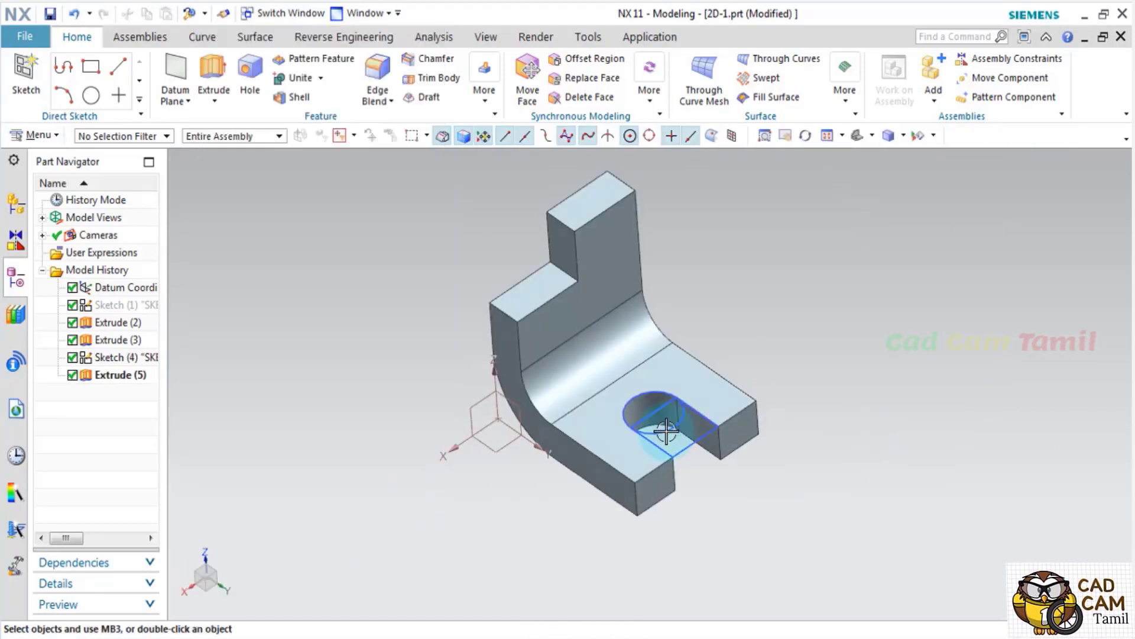
click(717, 426)
Hide the slot sketch and orbit the bracket to a new orientation
click(807, 399)
scroll(760, 419, up, 2)
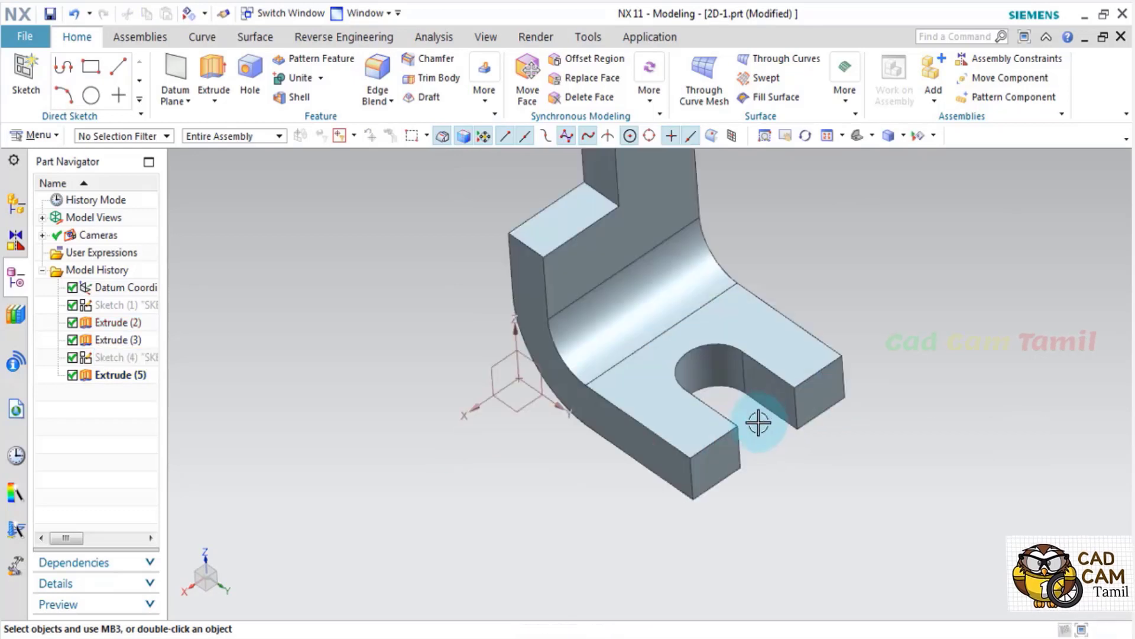
scroll(767, 443, down, 3)
middle_drag(767, 443, 555, 51)
Colour the whole bracket body teal blue via Edit Object Display
click(497, 41)
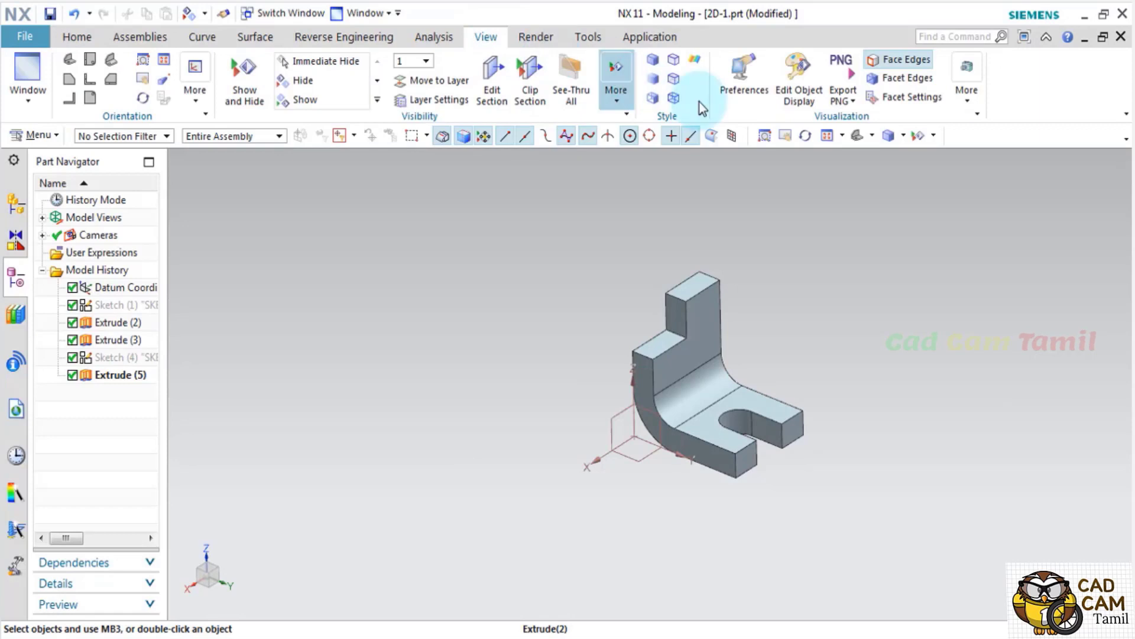
click(710, 323)
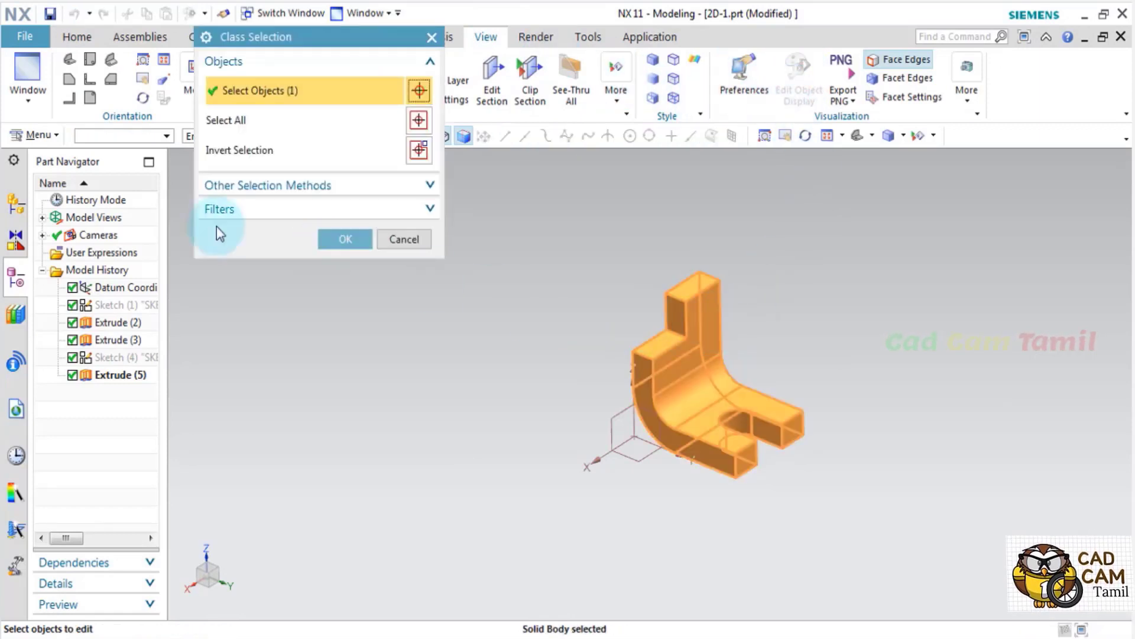
click(348, 239)
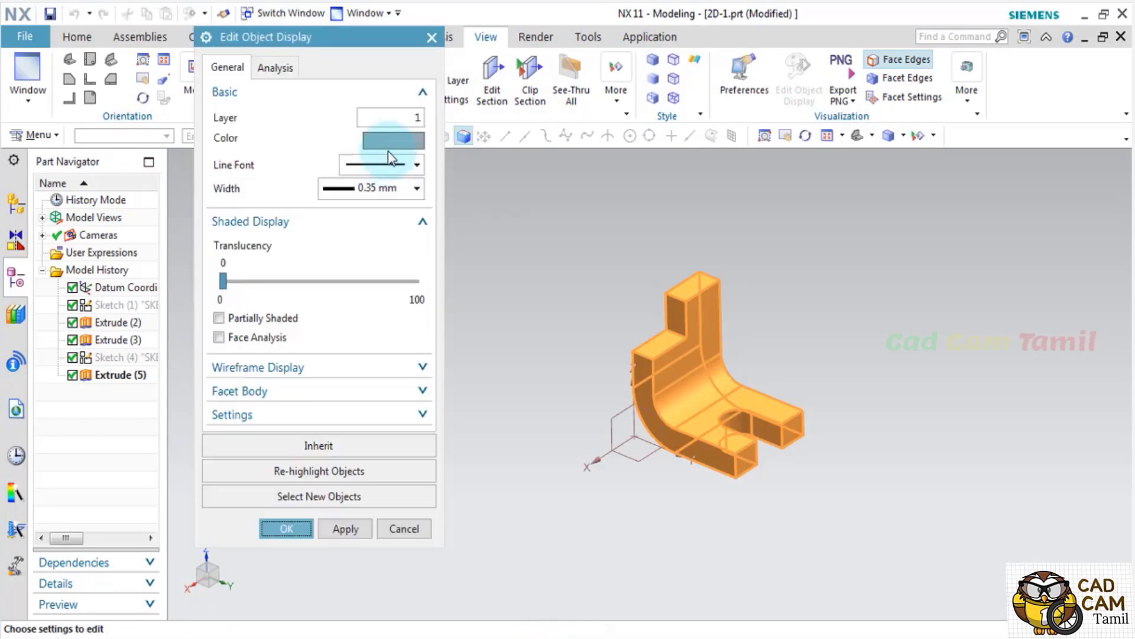
click(387, 138)
click(342, 391)
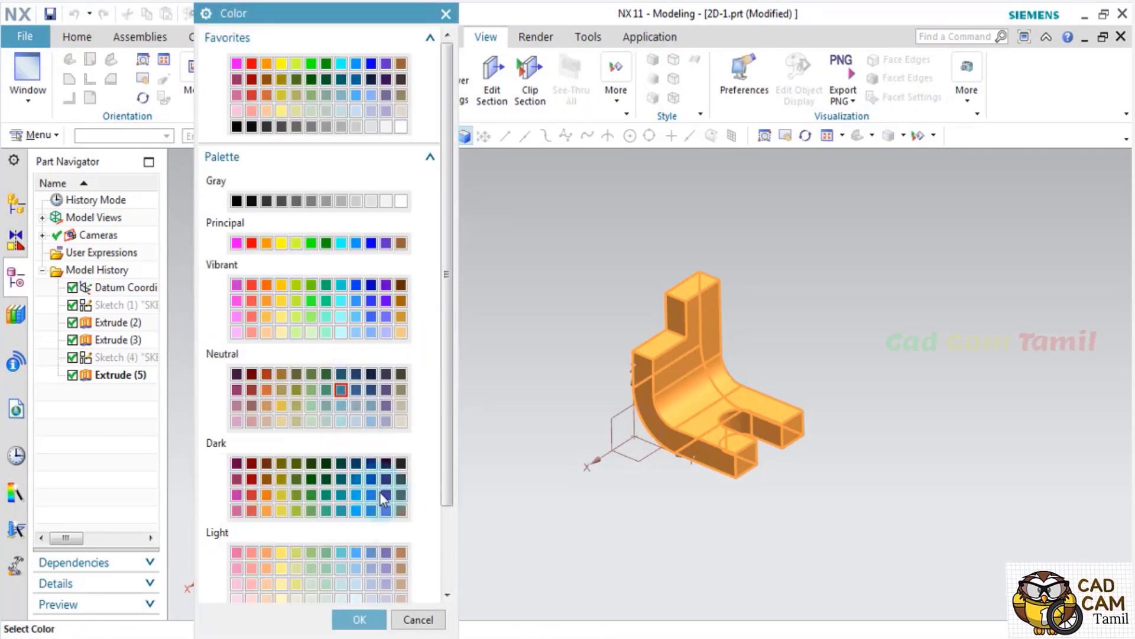
click(359, 619)
click(345, 504)
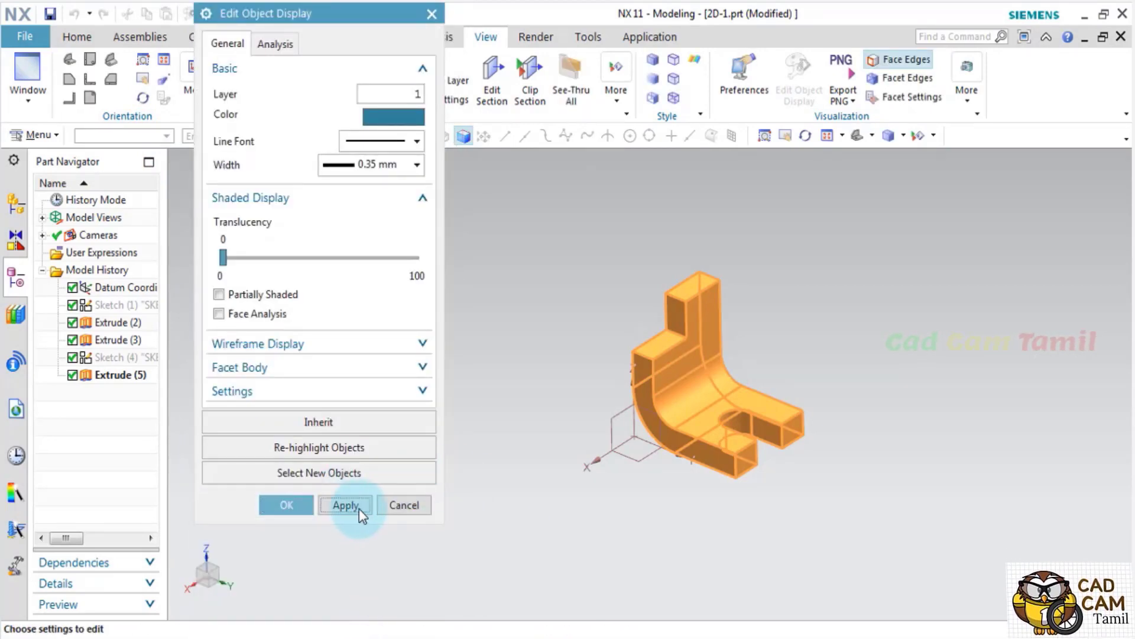
Compare the teal-blue bracket against the reference drawing PDF
scroll(554, 382, up, 5)
scroll(650, 384, down, 5)
scroll(777, 395, up, 3)
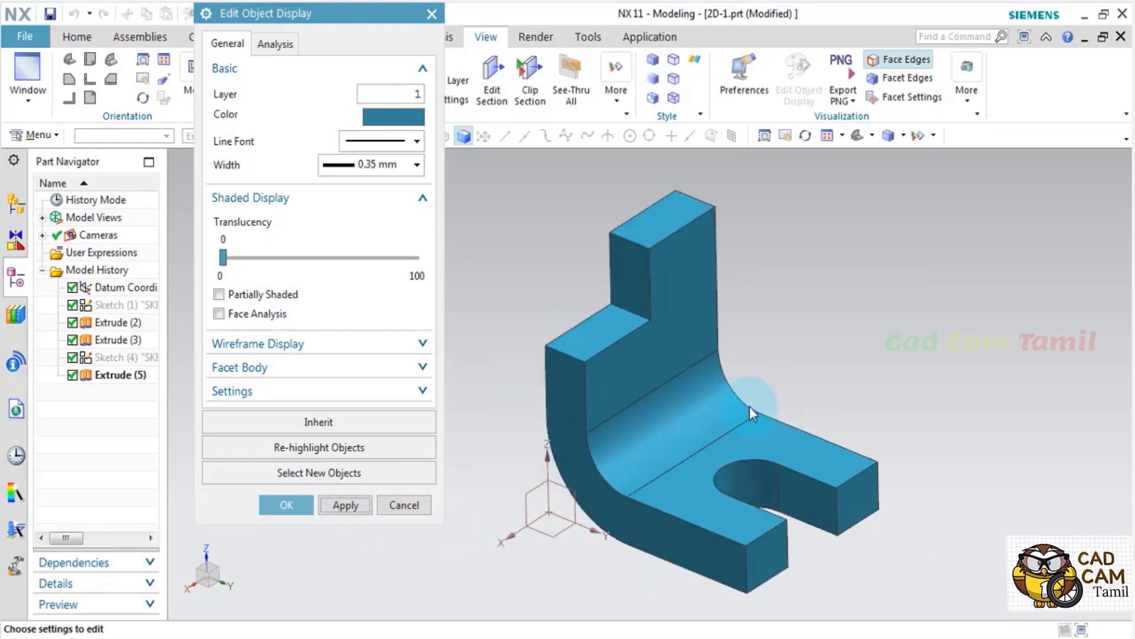
scroll(673, 447, down, 5)
scroll(766, 419, up, 4)
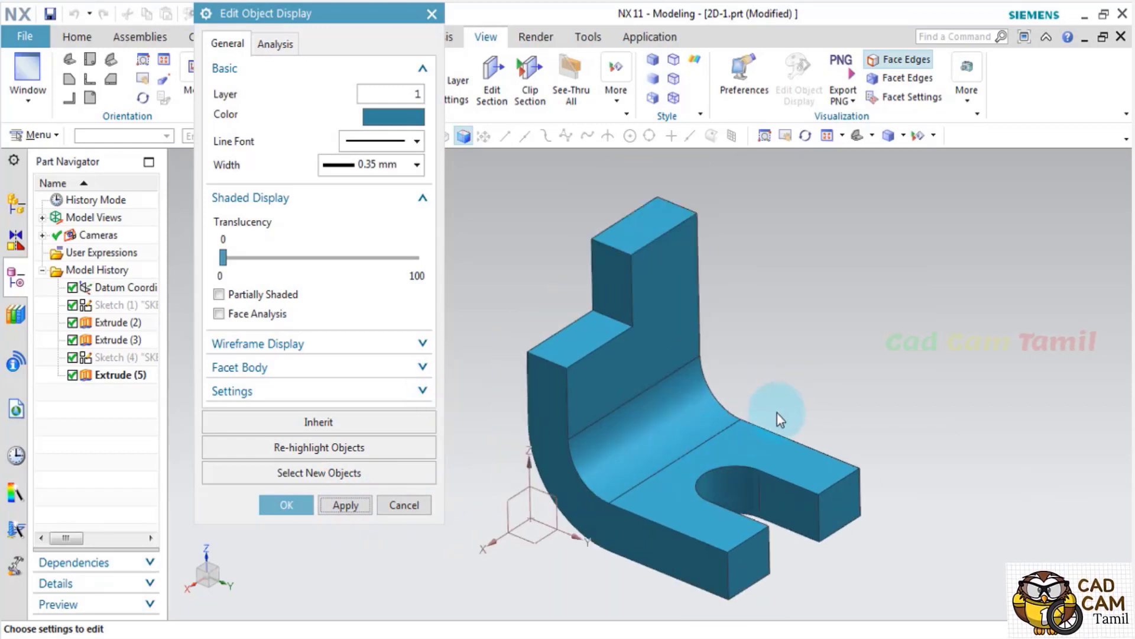
scroll(781, 411, down, 2)
scroll(789, 418, up, 3)
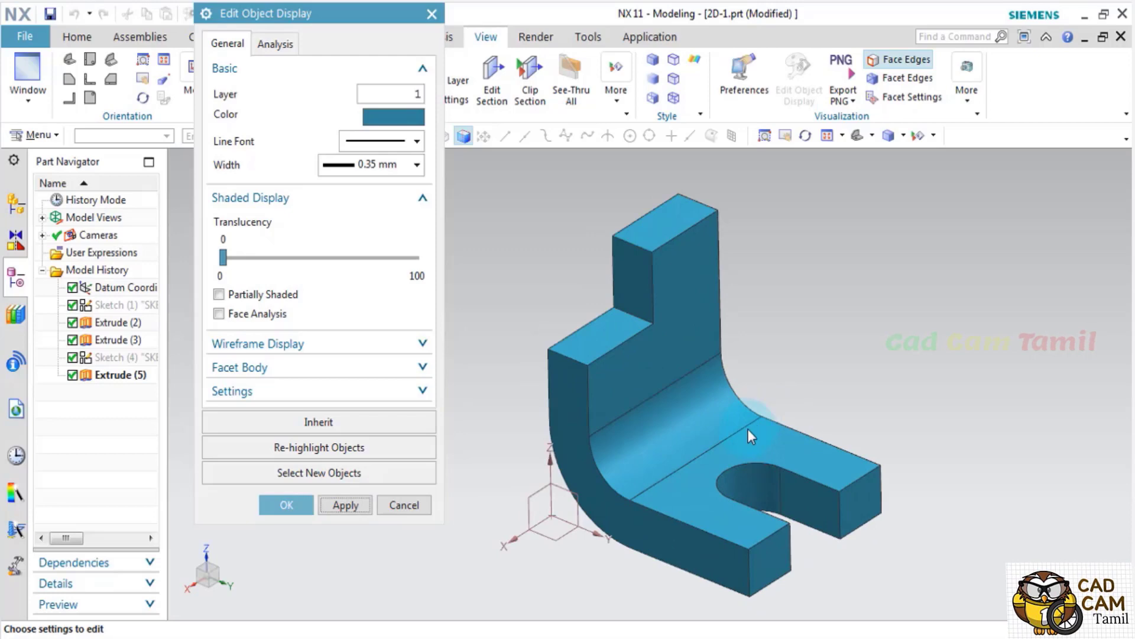
click(344, 636)
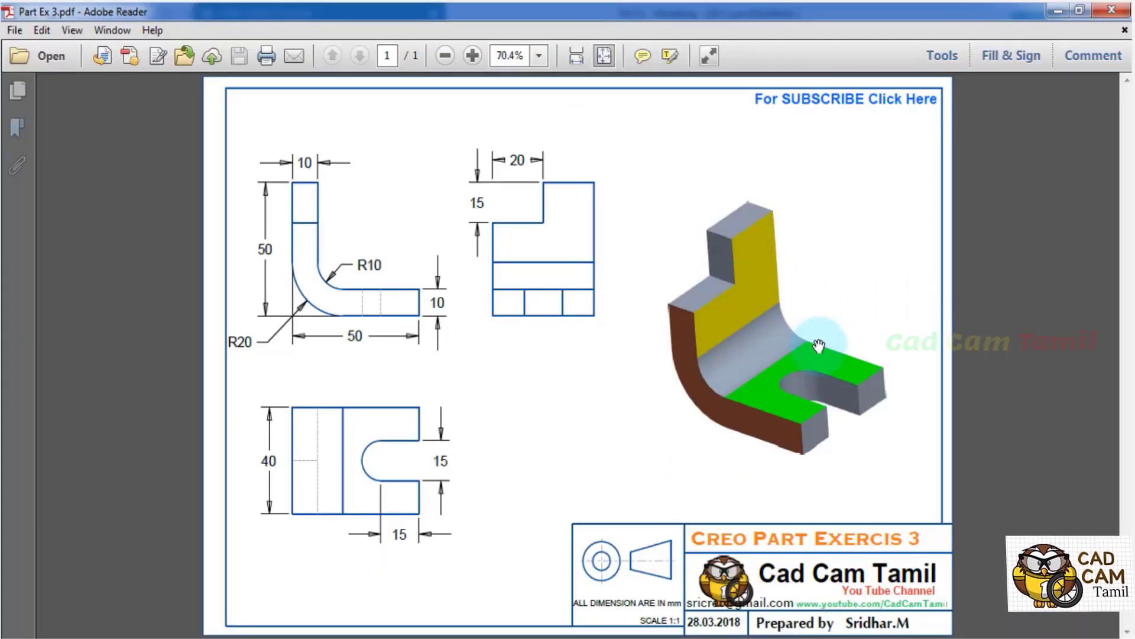
click(425, 635)
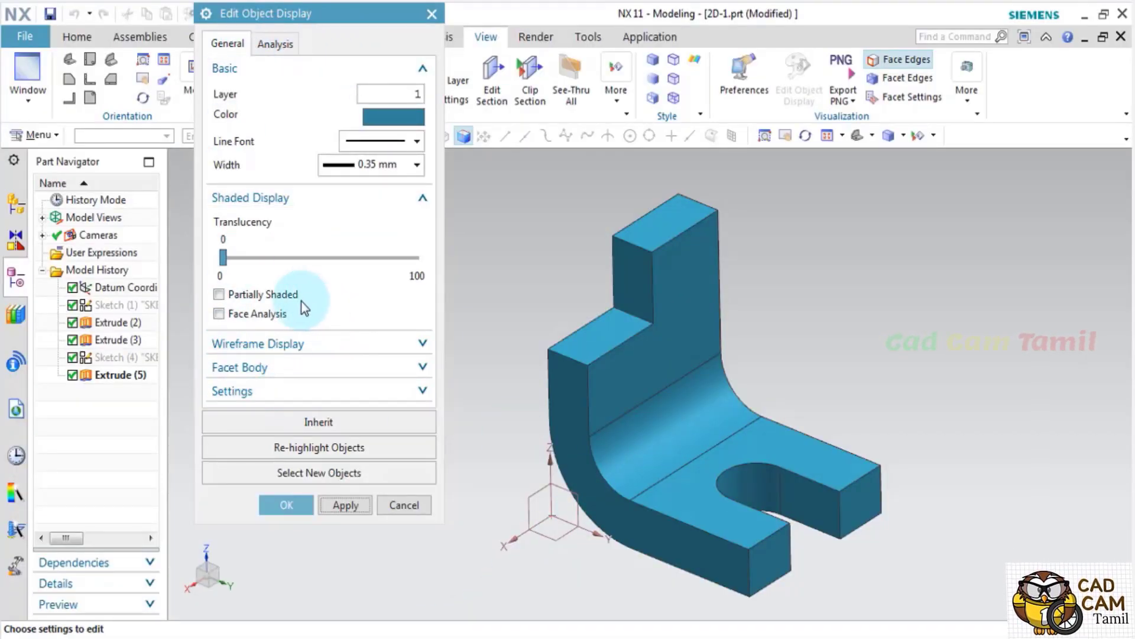
Recolour the upright's inner vertical face dark green, picking it with the Face filter
scroll(534, 353, down, 2)
shift+middle_drag(534, 353, 645, 392)
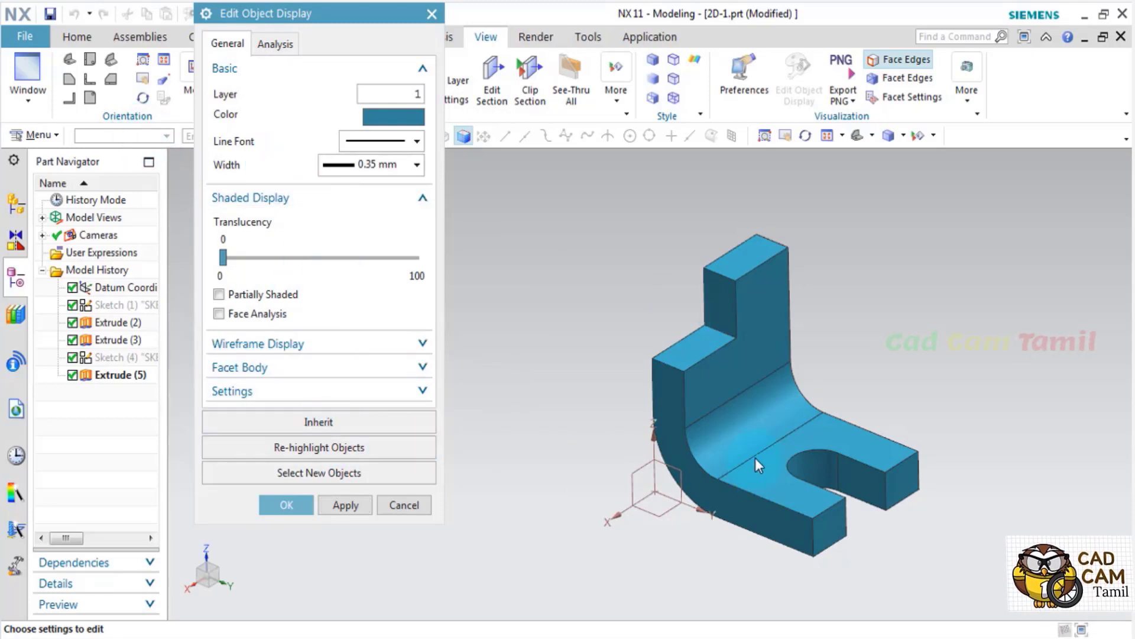
click(354, 477)
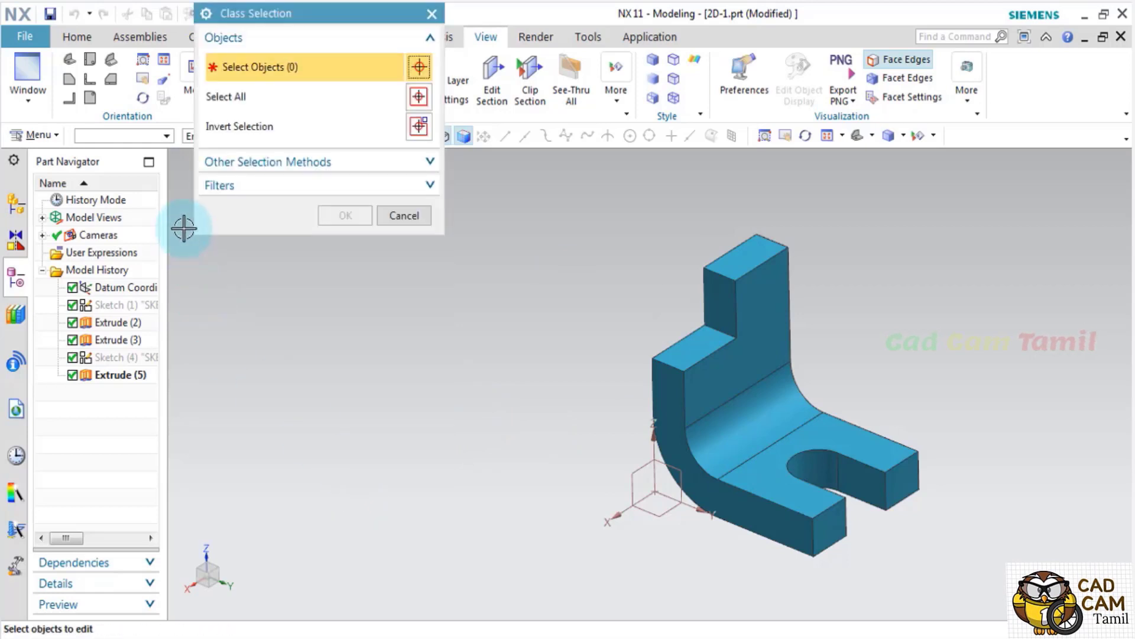
click(155, 139)
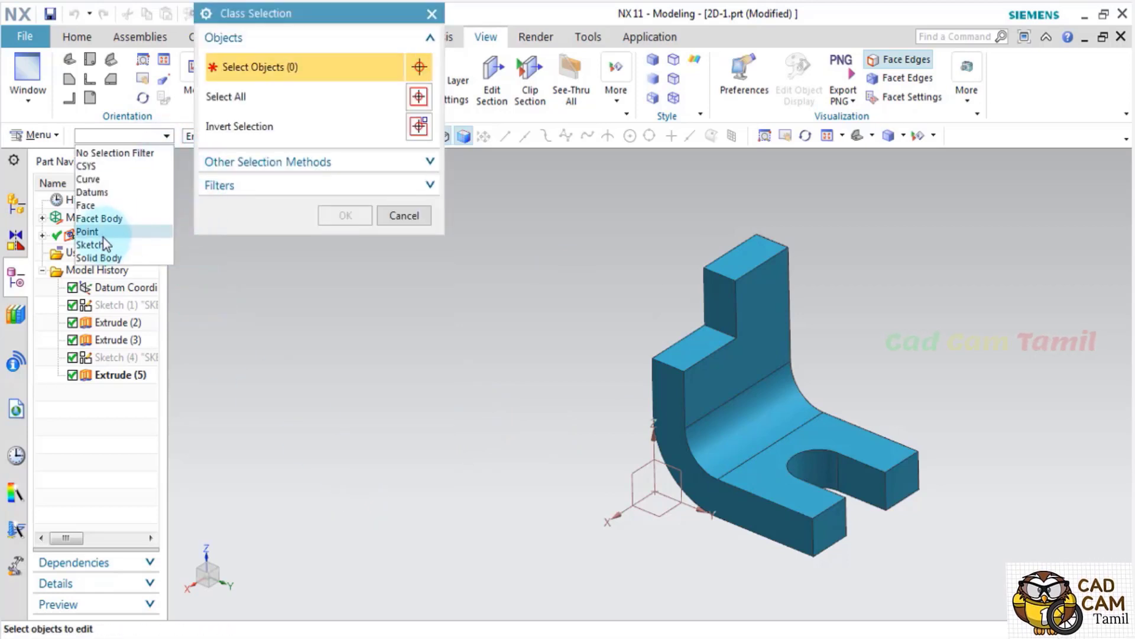
click(101, 205)
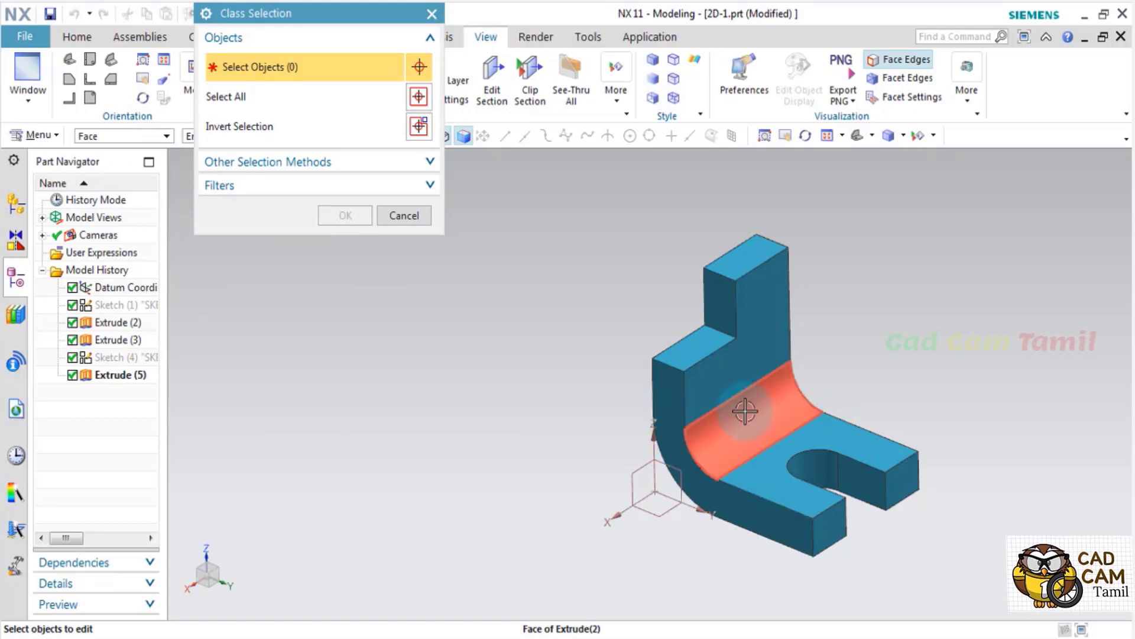
click(767, 294)
click(354, 217)
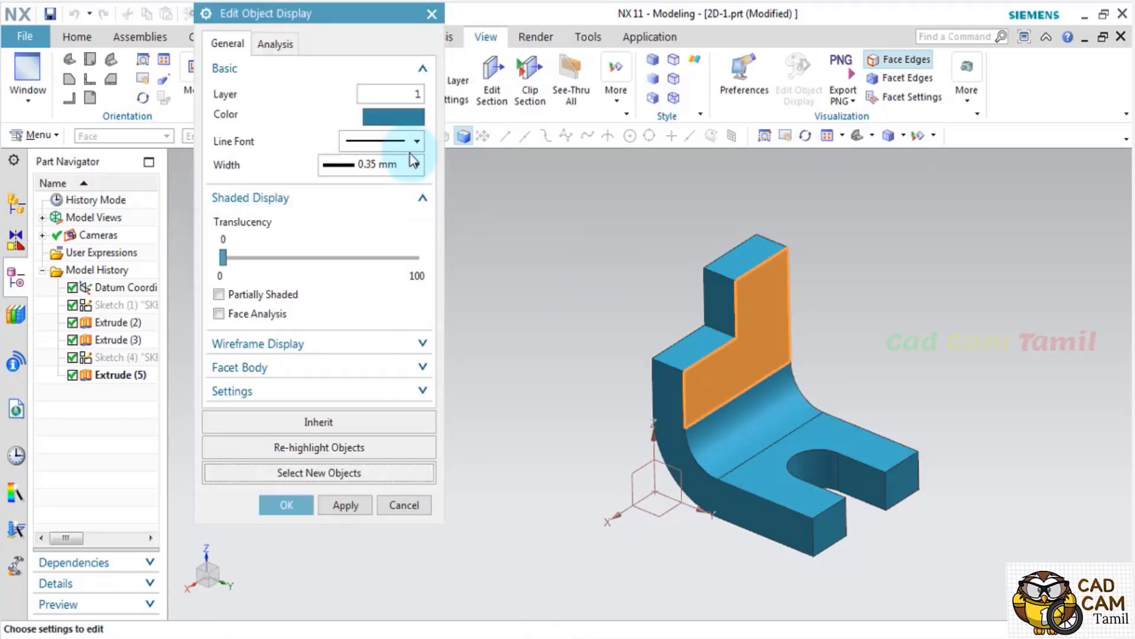
click(398, 115)
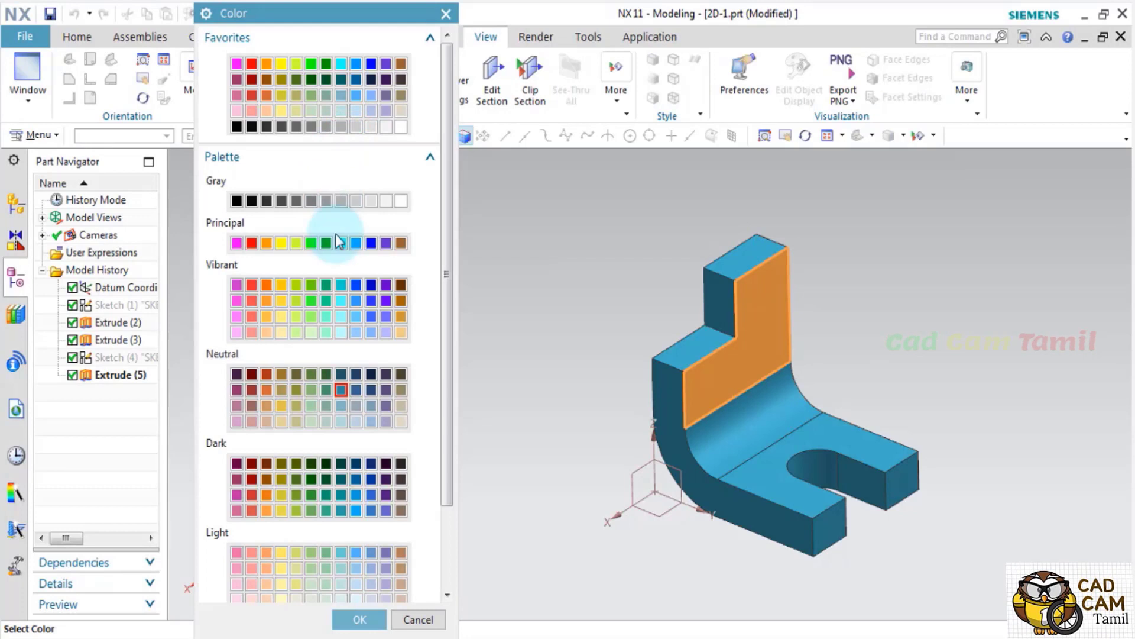
click(329, 244)
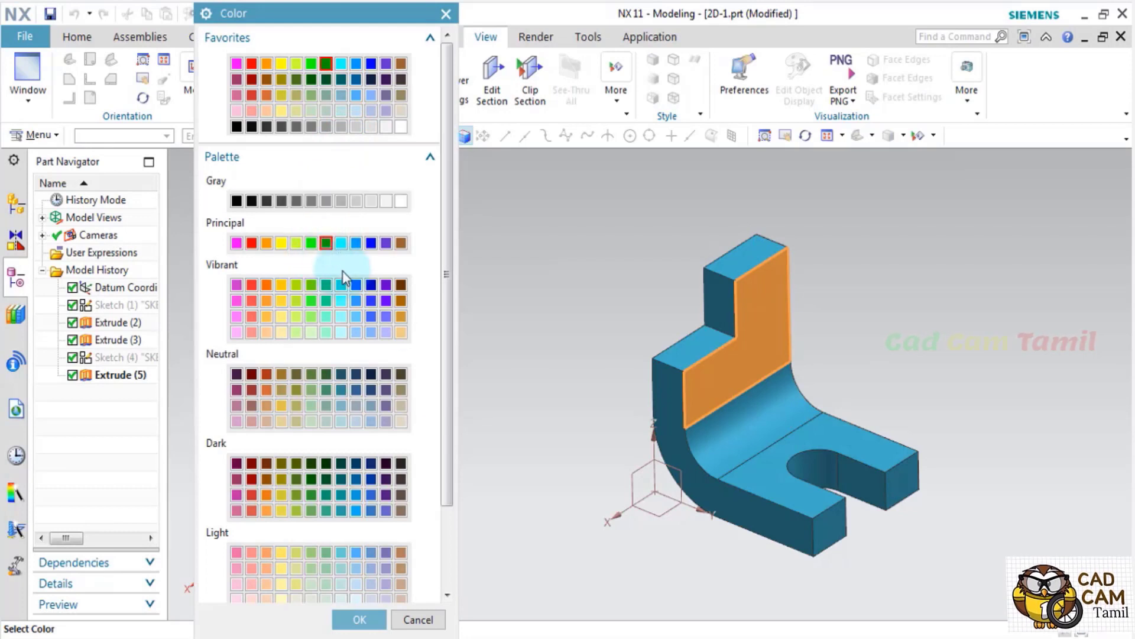
click(378, 617)
click(368, 505)
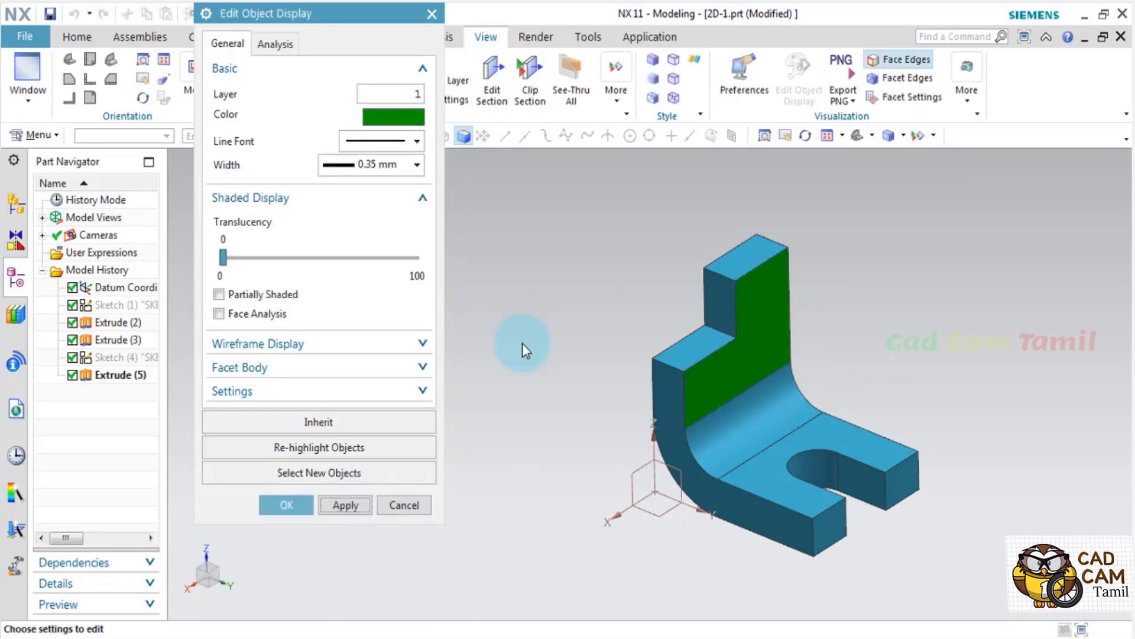
click(363, 473)
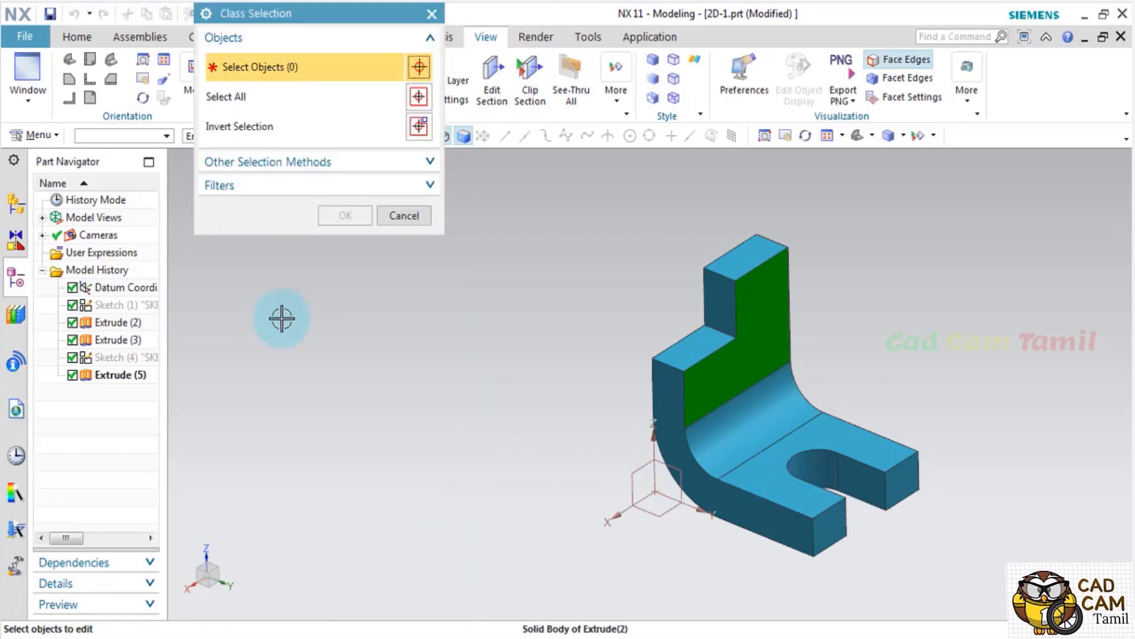
Colour the top face of the slotted base magenta
click(148, 135)
click(108, 205)
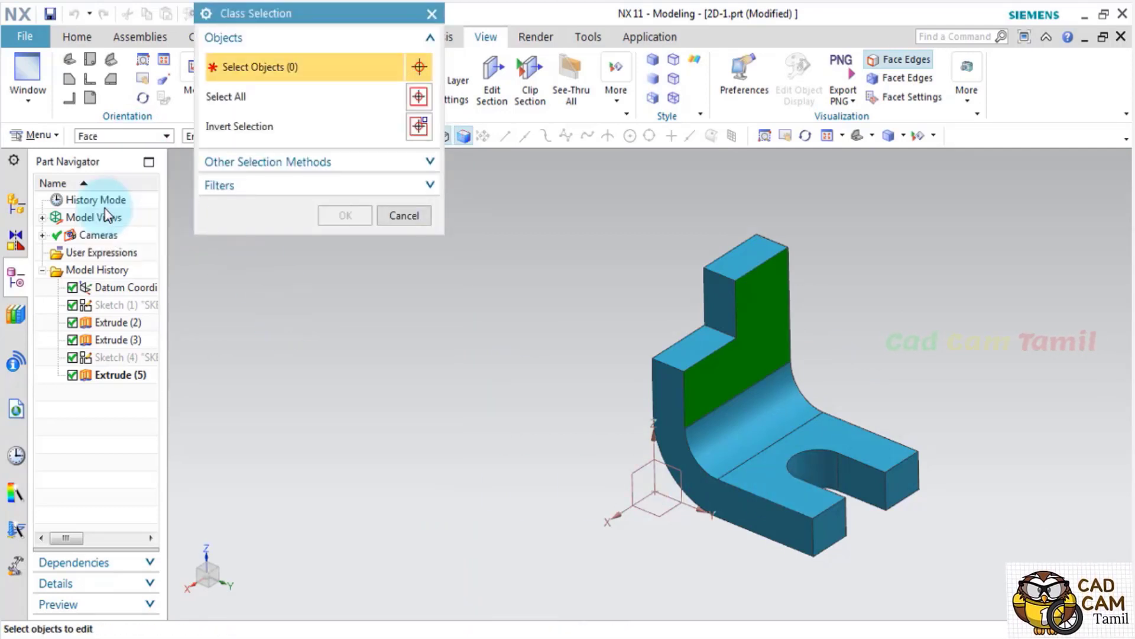
click(837, 435)
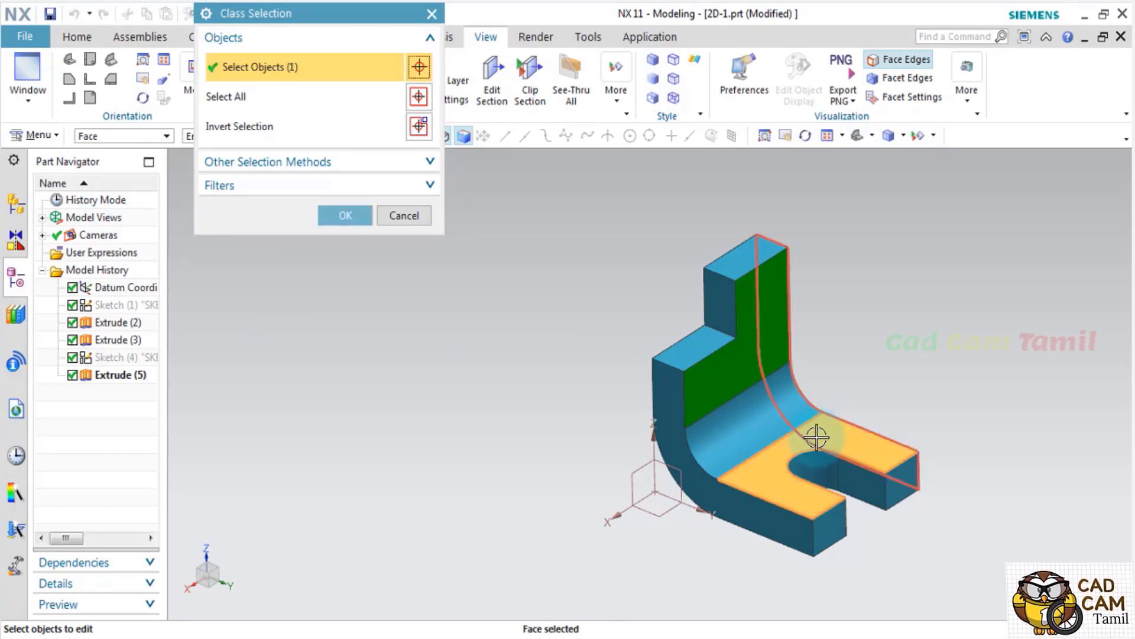
click(357, 211)
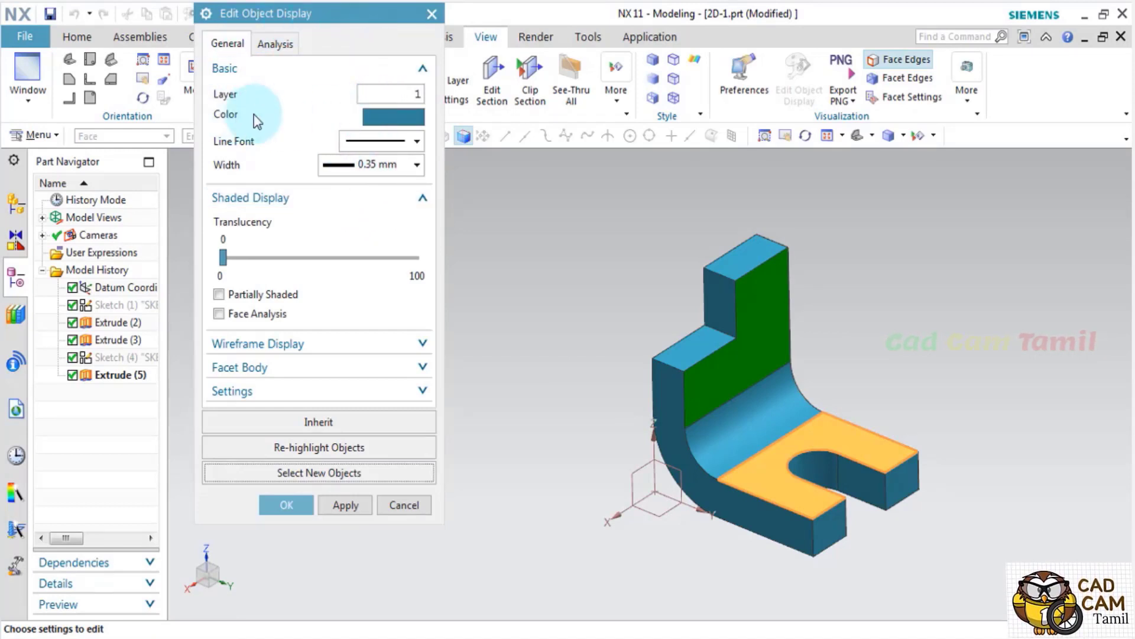
click(413, 115)
click(237, 285)
click(360, 618)
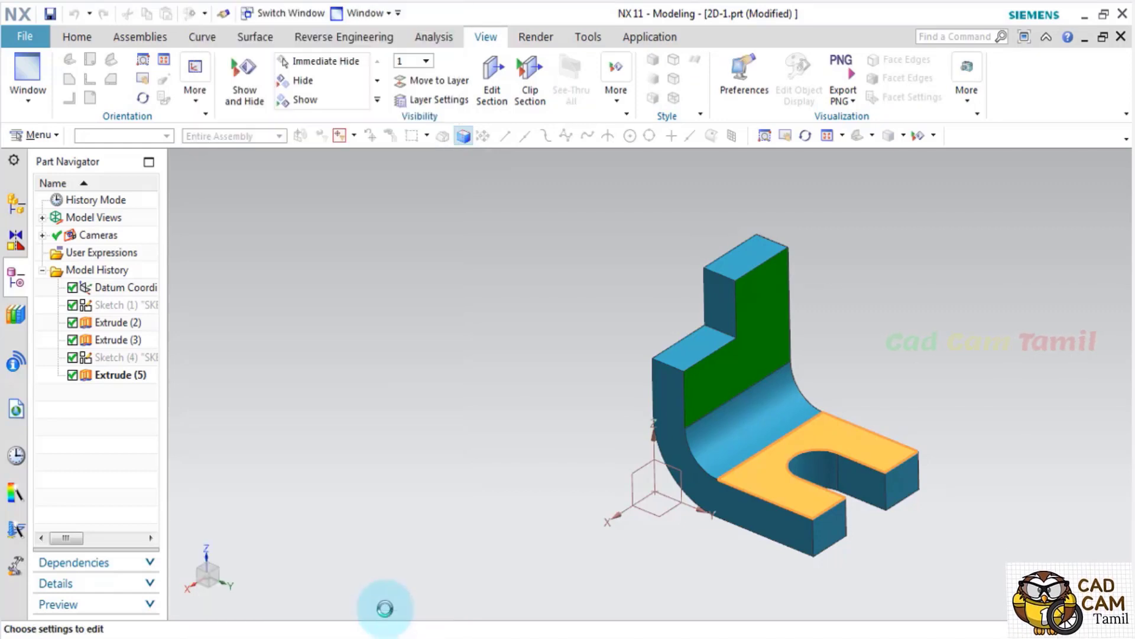
click(355, 504)
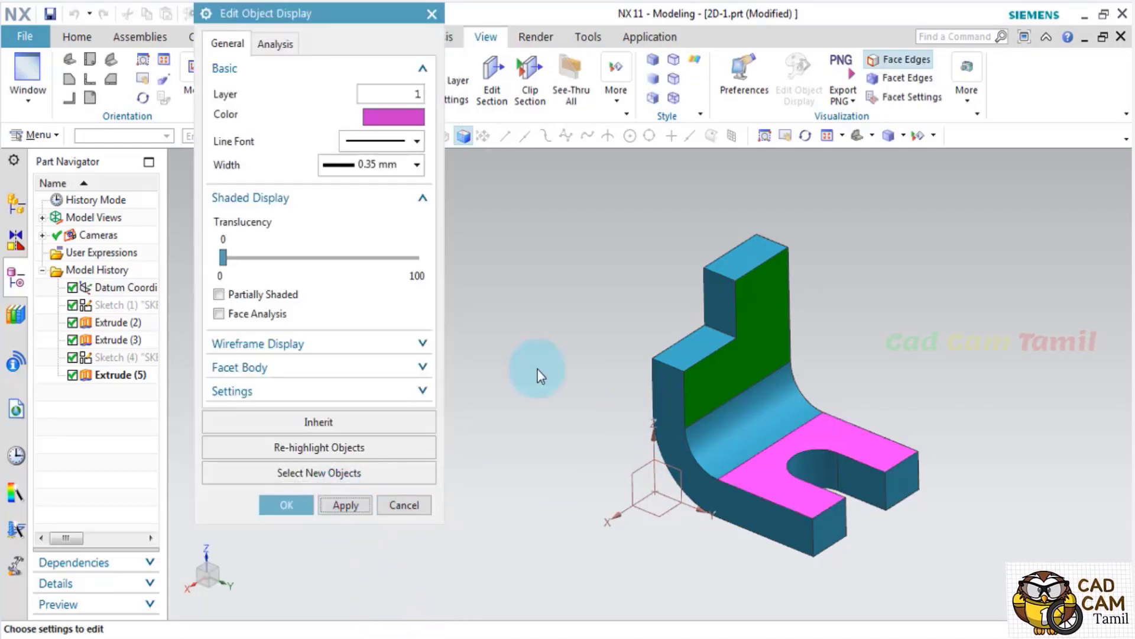
Colour the curved outer side face dark red and close the display settings
click(319, 473)
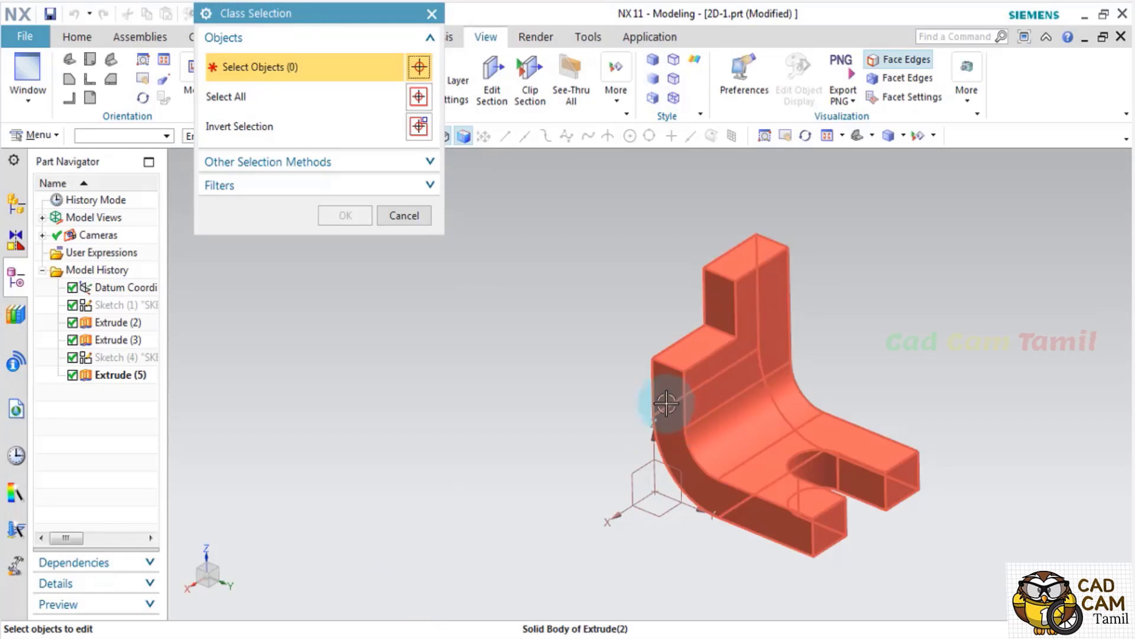
click(127, 138)
click(120, 212)
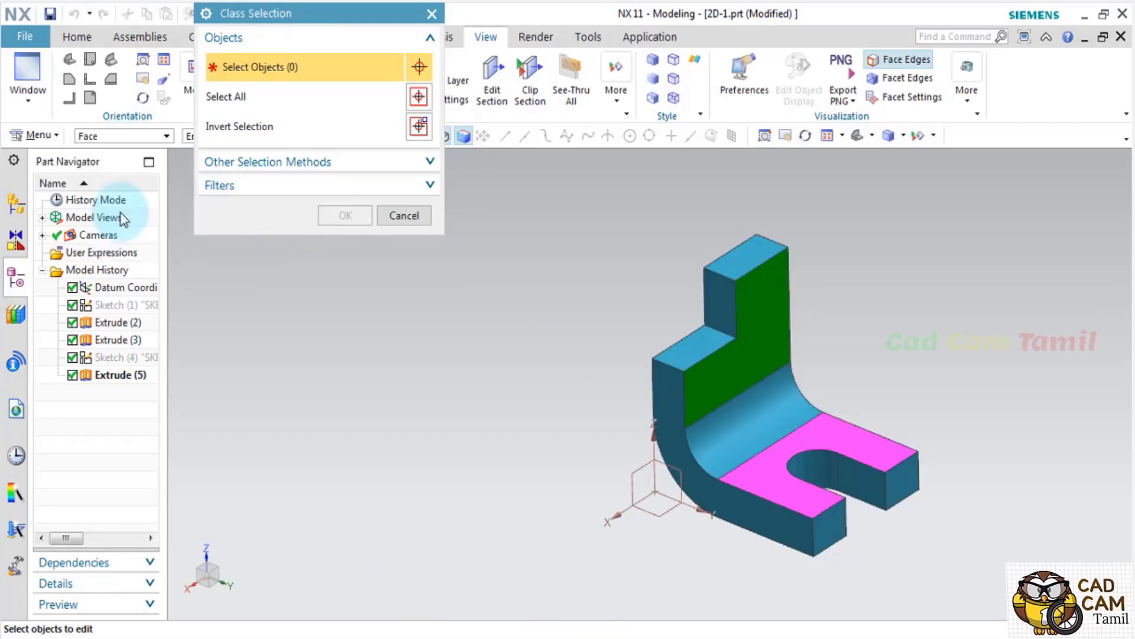
click(660, 408)
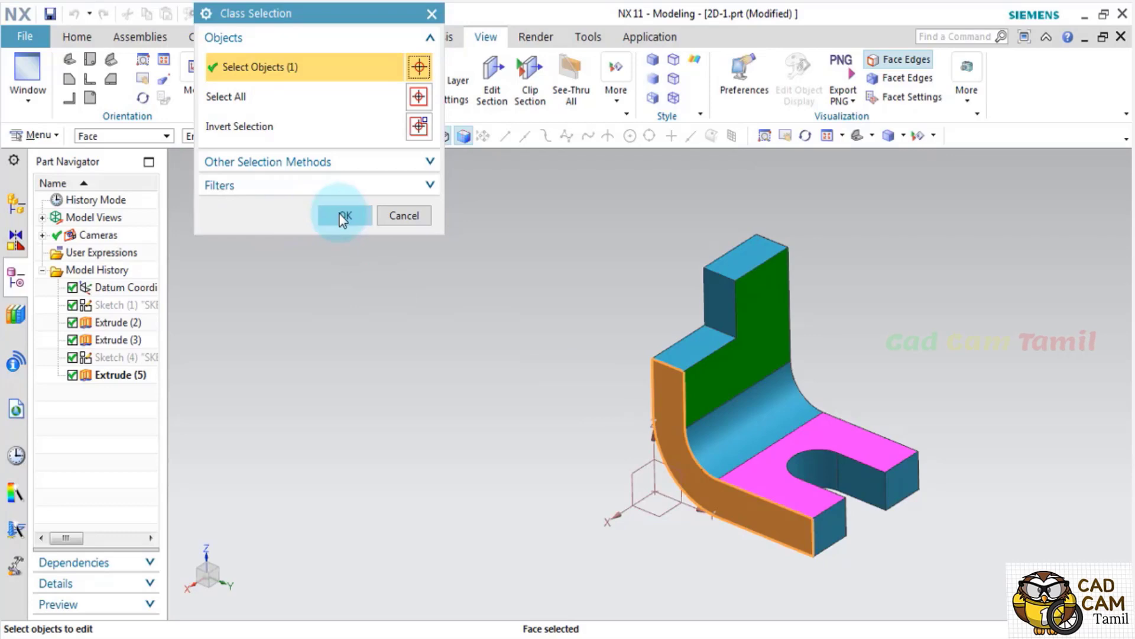
click(340, 214)
click(385, 122)
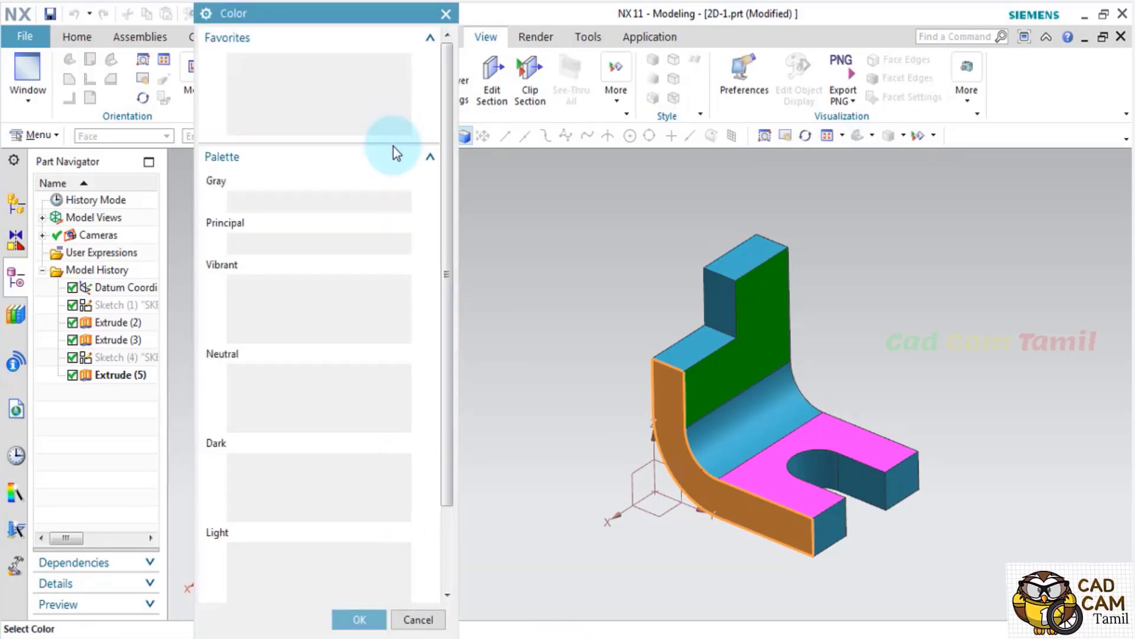
click(361, 618)
click(403, 500)
scroll(747, 361, up, 3)
scroll(735, 359, down, 3)
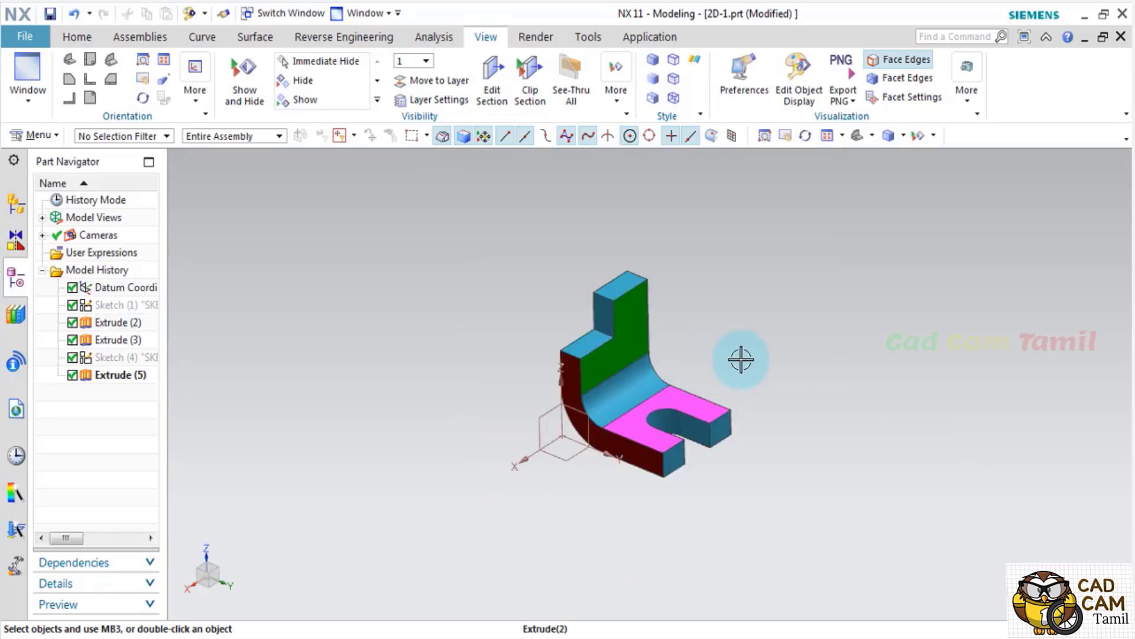